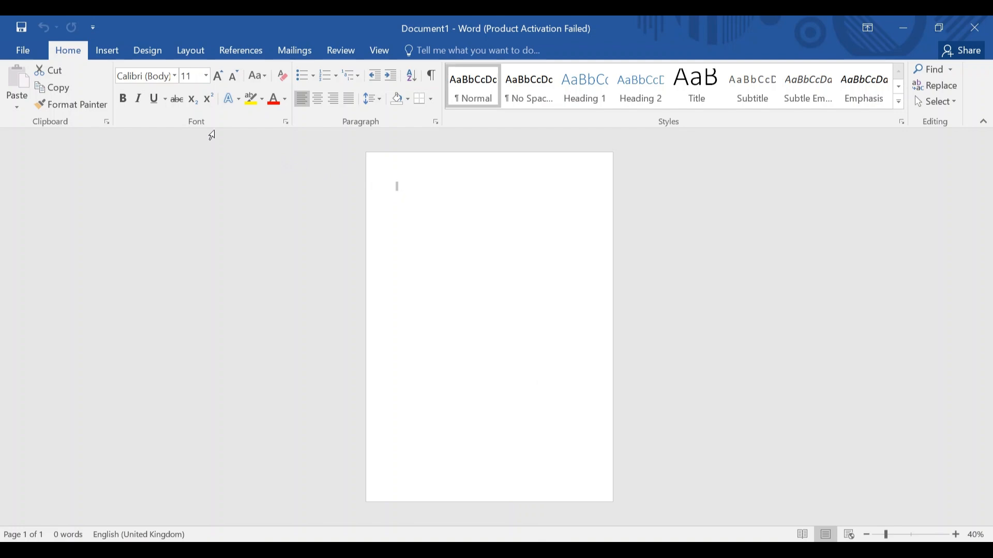
# Set the top, bottom, left and right margins to 0 cm in Custom Margins.
pyautogui.click(191, 50)
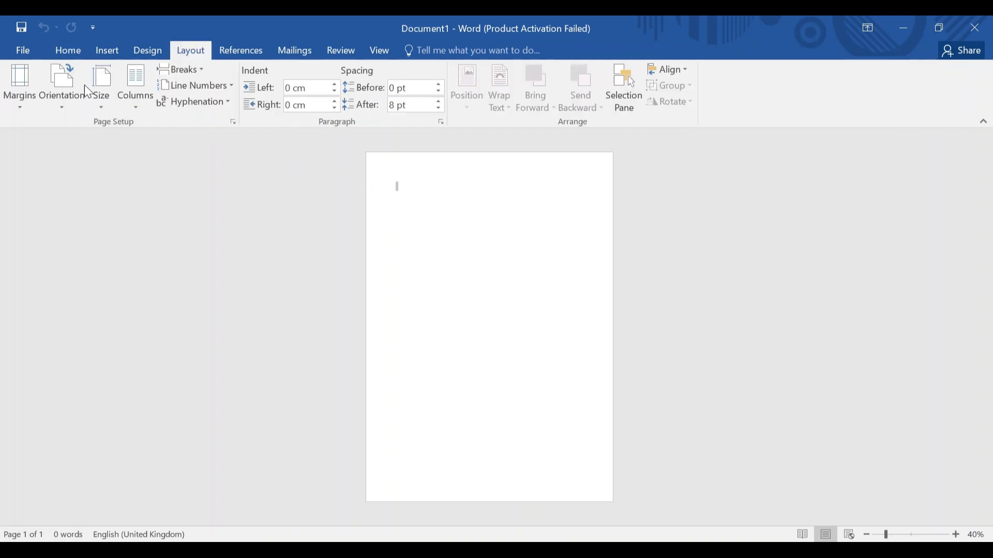
pyautogui.click(27, 80)
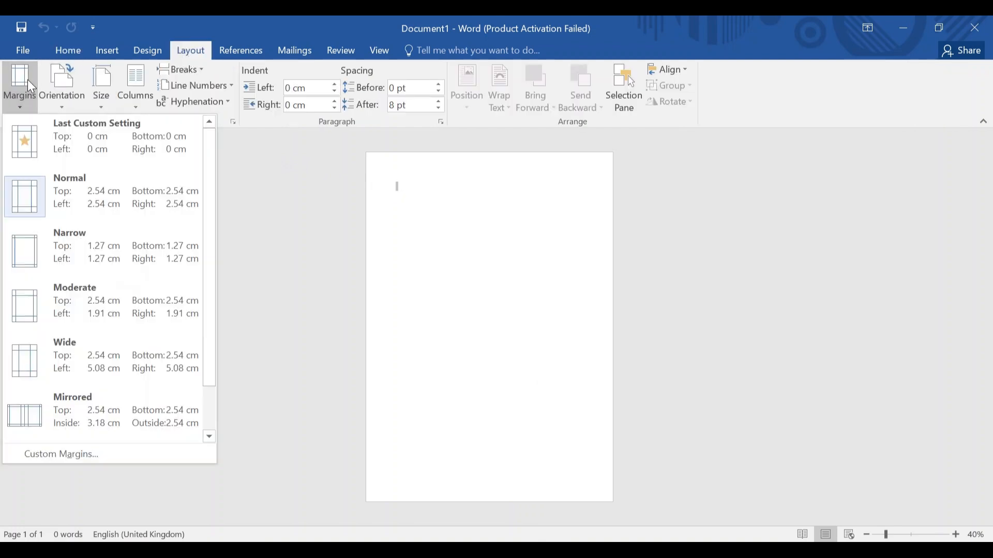
pyautogui.click(73, 430)
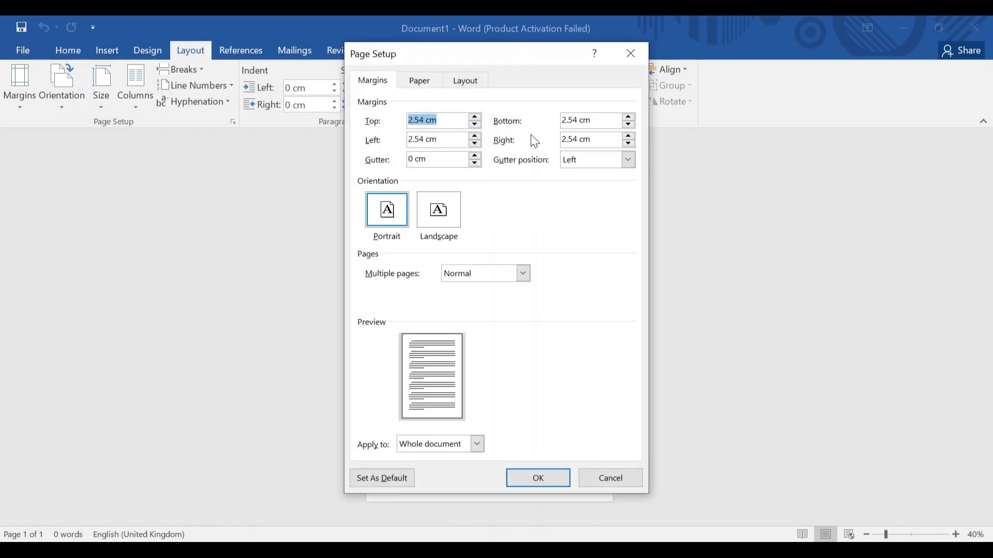
pyautogui.click(424, 120)
pyautogui.press('BackSpace')
pyautogui.press('BackSpace')
pyautogui.press('BackSpace')
pyautogui.press('BackSpace')
pyautogui.write('0')
pyautogui.click(578, 120)
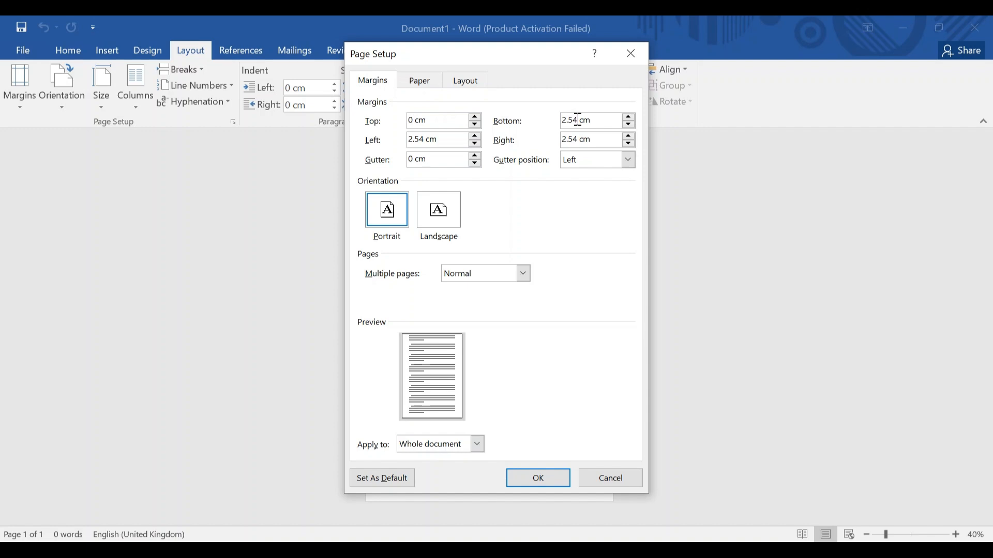
pyautogui.press('BackSpace')
pyautogui.press('BackSpace')
pyautogui.click(423, 140)
pyautogui.press('BackSpace')
pyautogui.press('BackSpace')
pyautogui.press('BackSpace')
pyautogui.press('BackSpace')
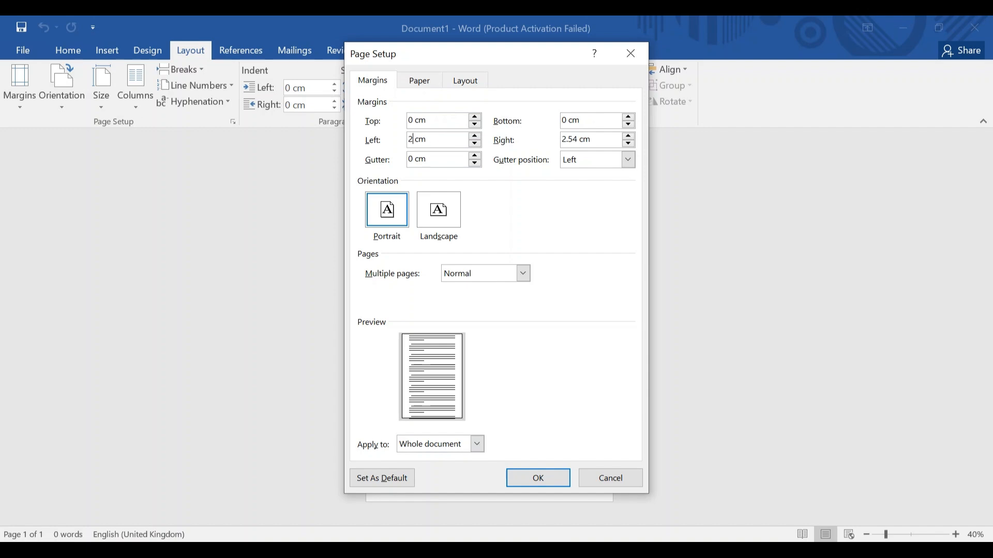
pyautogui.write('0')
pyautogui.click(578, 140)
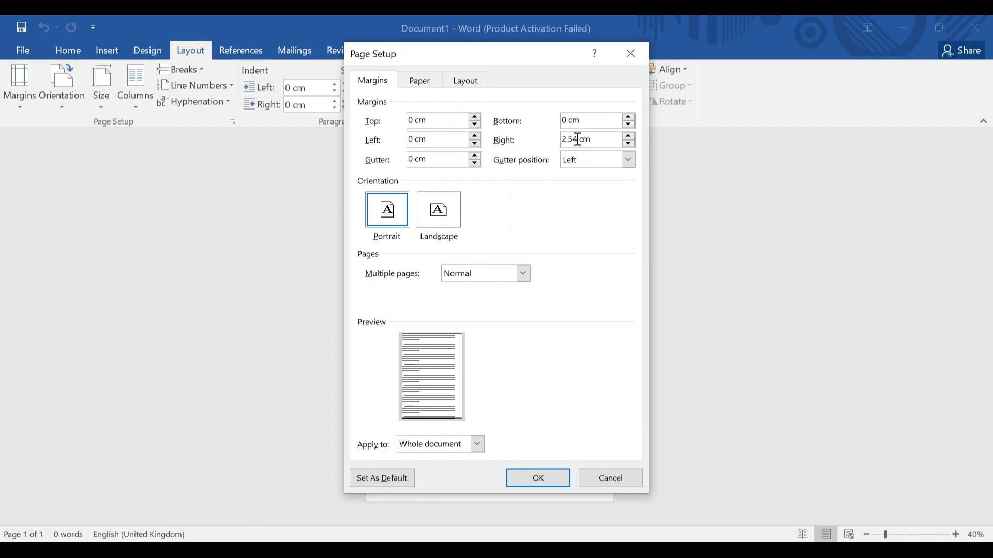
pyautogui.press('BackSpace')
pyautogui.press('BackSpace')
pyautogui.press('BackSpace')
pyautogui.press('BackSpace')
pyautogui.click(539, 478)
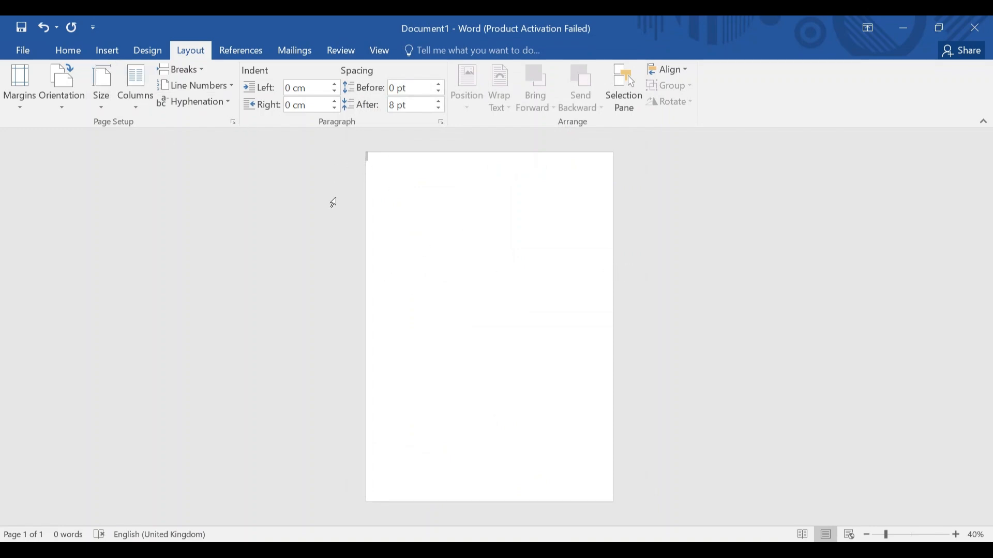
# Draw a full-width rectangle across the top of the page, 13.53 cm tall.
pyautogui.click(106, 48)
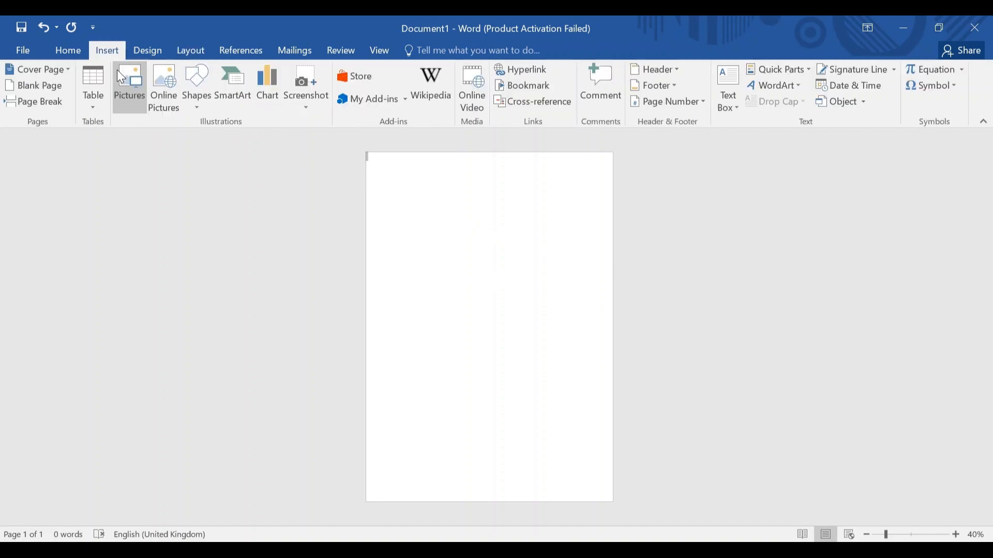
pyautogui.click(195, 81)
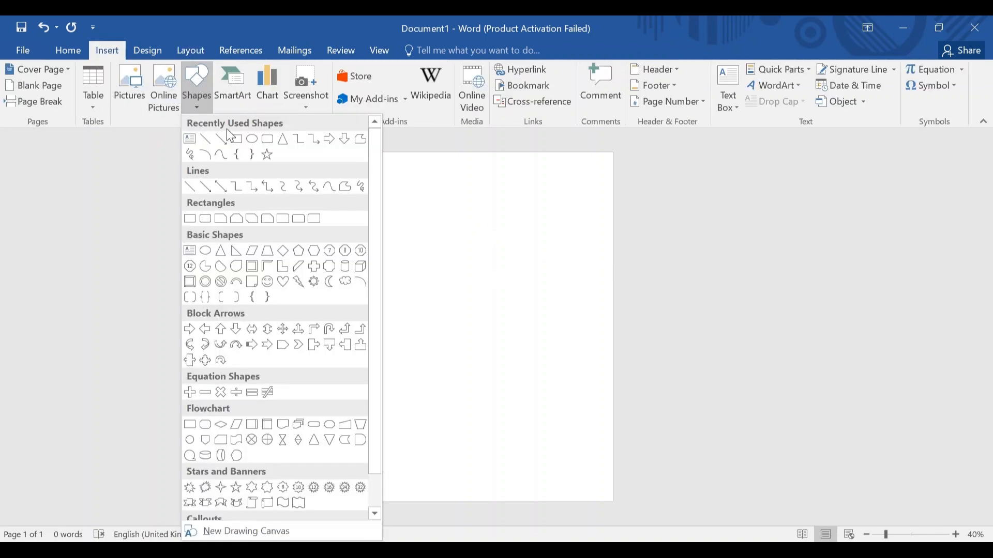
pyautogui.click(235, 140)
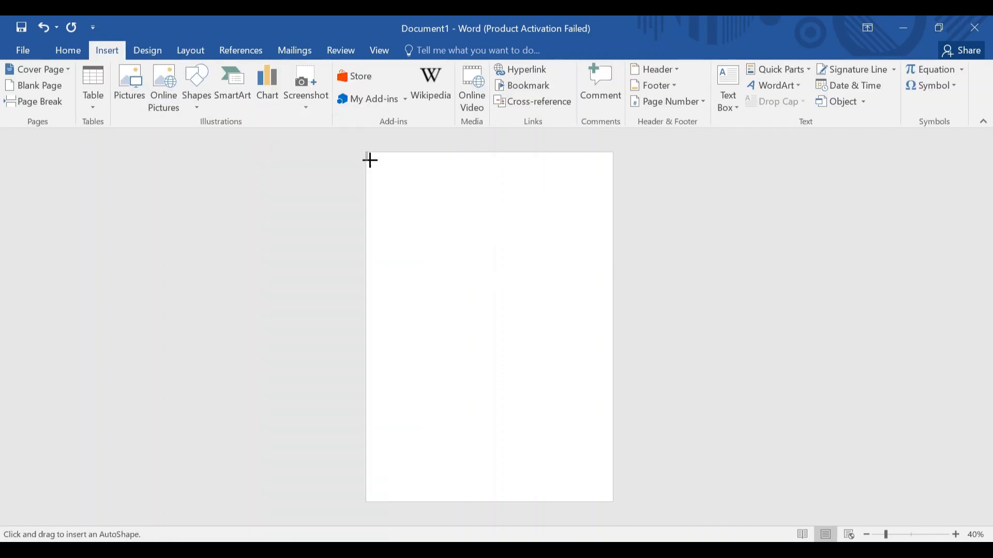
pyautogui.moveTo(367, 154)
pyautogui.mouseDown()
pyautogui.moveTo(474, 249)
pyautogui.moveTo(614, 328)
pyautogui.mouseUp()
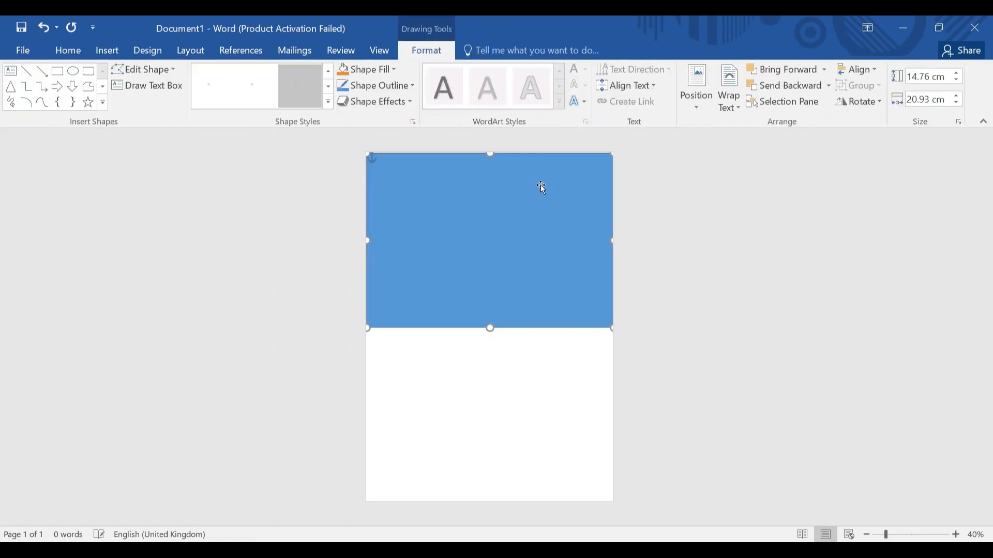
pyautogui.moveTo(492, 153); pyautogui.dragTo(490, 149)
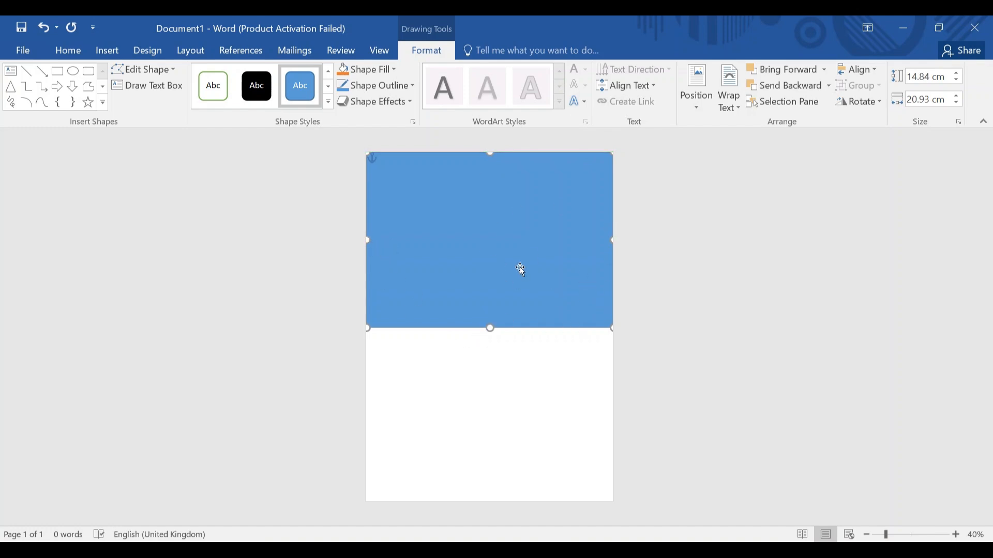
pyautogui.moveTo(489, 332); pyautogui.dragTo(489, 313)
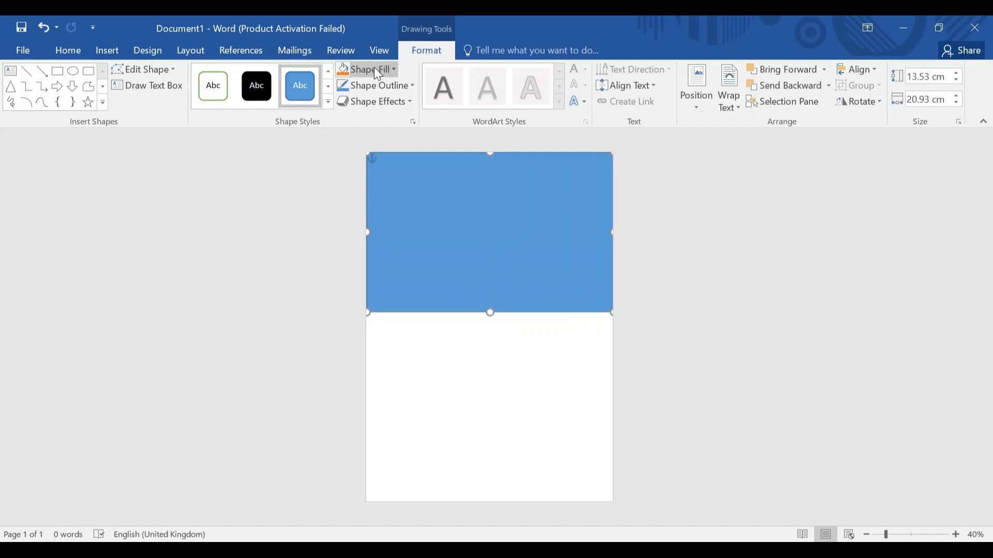
# Fill the top rectangle with the ready-meals photo from Downloads.
pyautogui.click(388, 69)
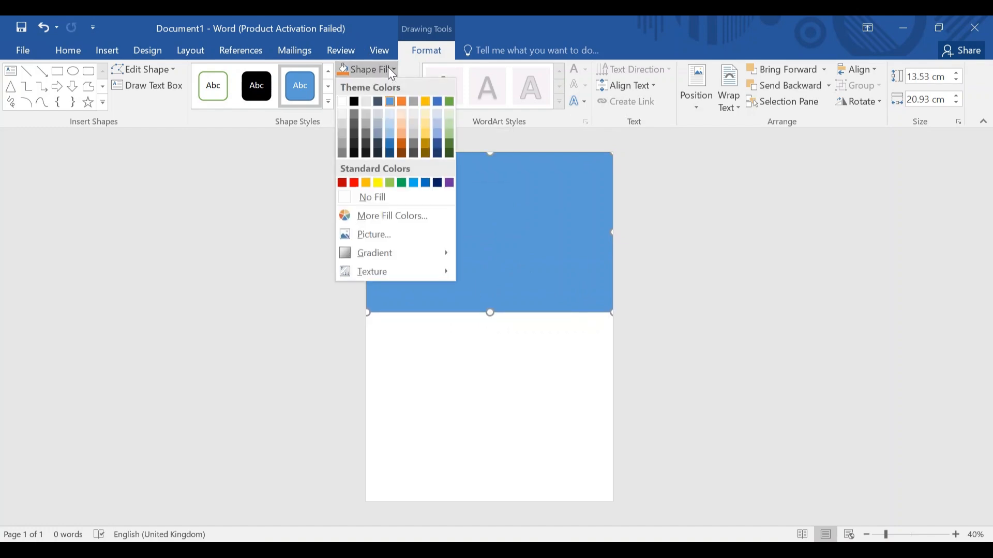
pyautogui.click(398, 237)
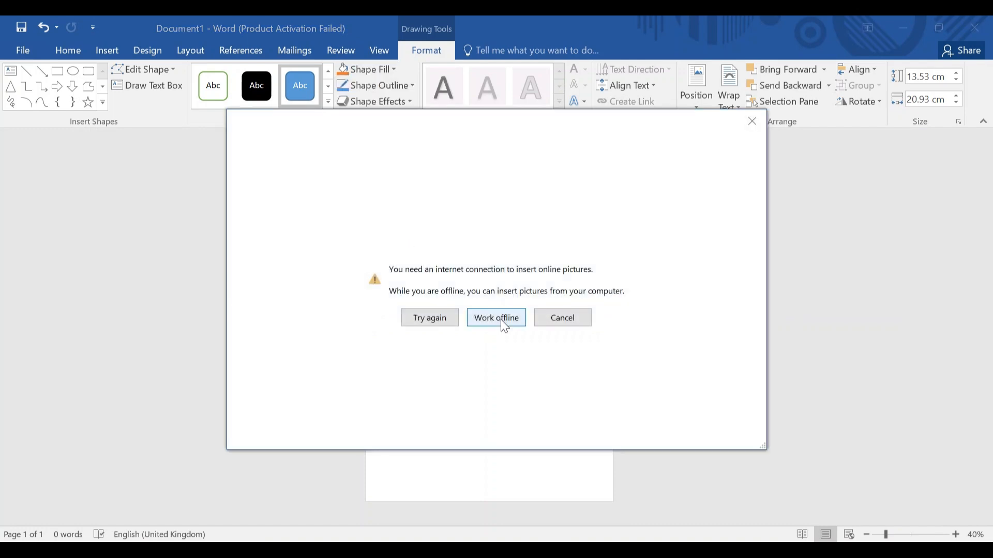
pyautogui.click(500, 319)
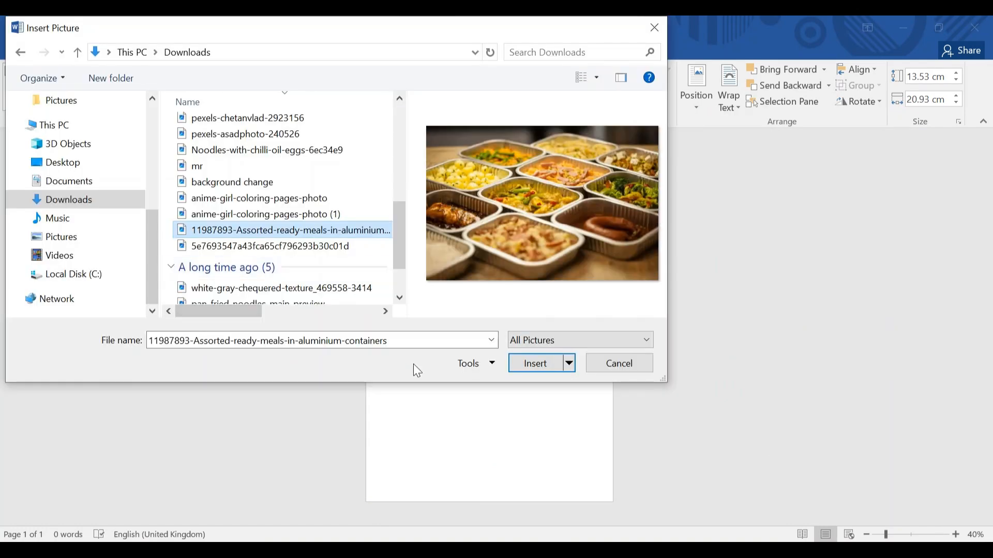
pyautogui.click(538, 368)
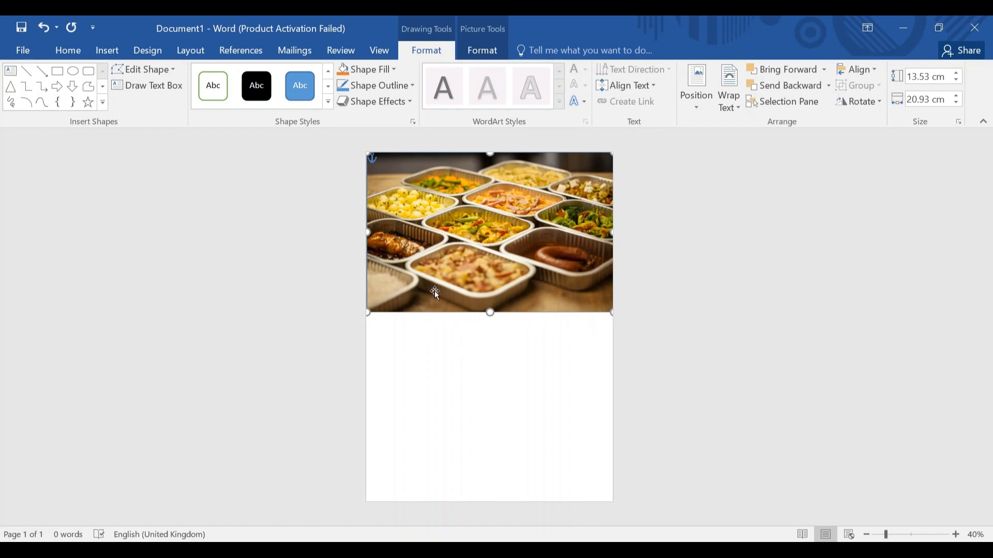
# Draw a 16.38 × 21.37 cm rectangle below the photo and fill it white.
pyautogui.click(111, 51)
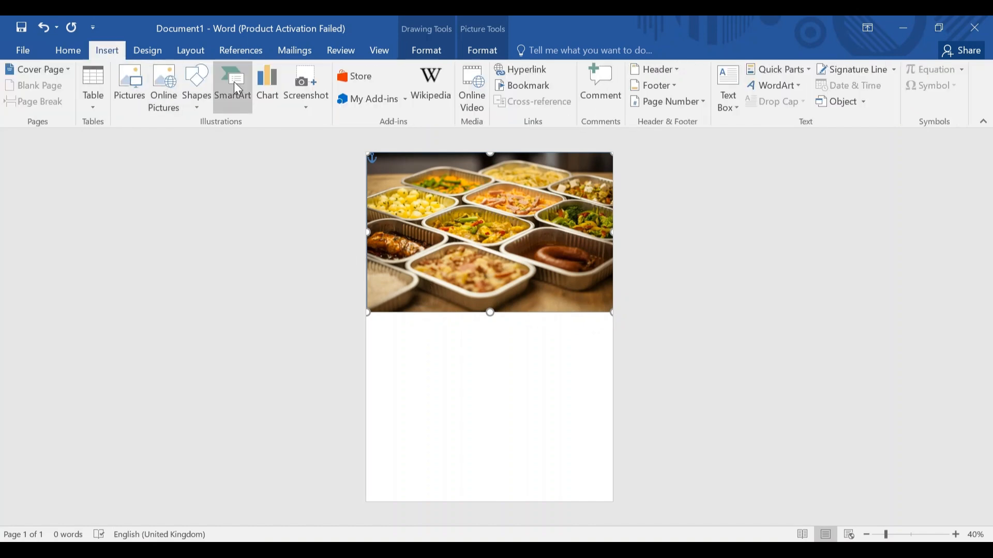
pyautogui.click(200, 81)
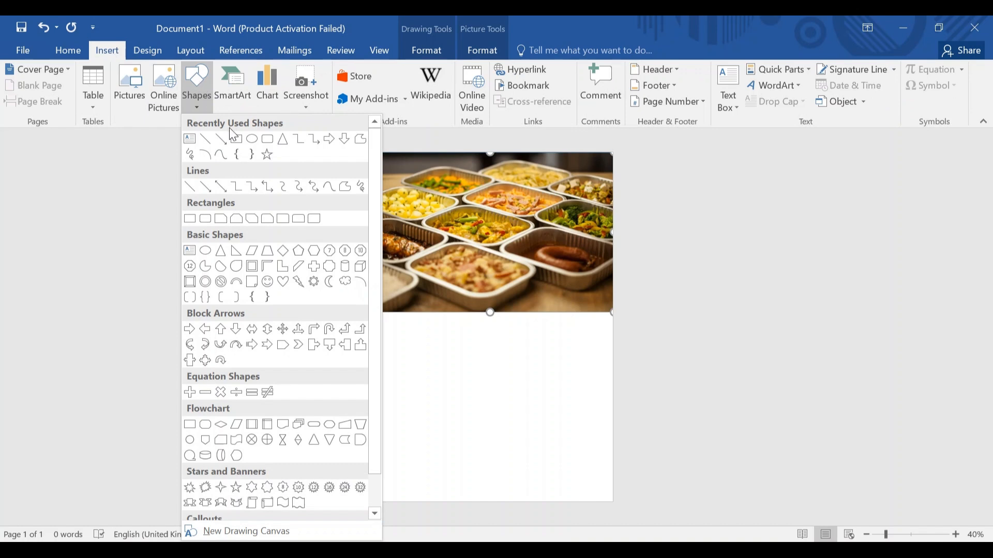
pyautogui.click(237, 140)
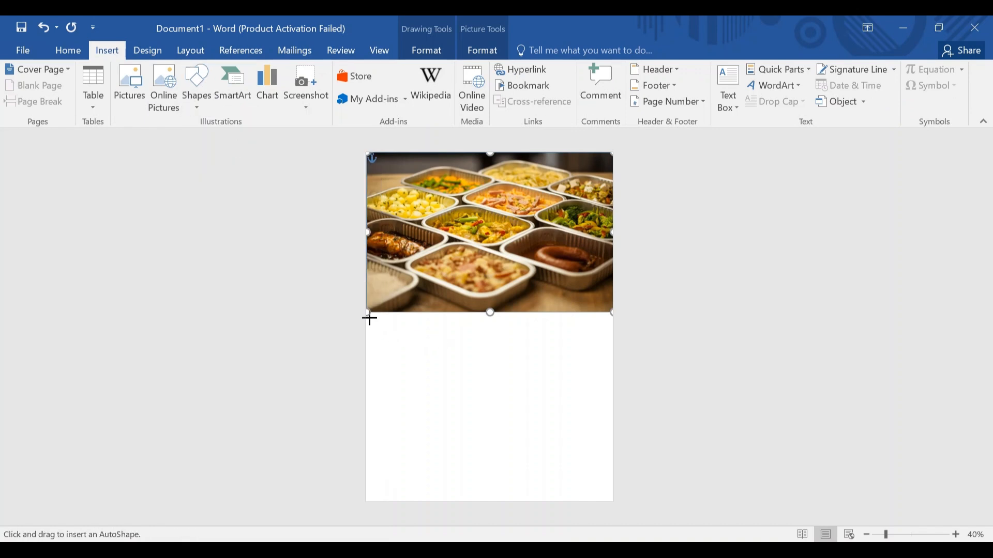
pyautogui.moveTo(368, 318)
pyautogui.mouseDown()
pyautogui.moveTo(470, 348)
pyautogui.moveTo(565, 396)
pyautogui.moveTo(619, 492)
pyautogui.moveTo(618, 511)
pyautogui.mouseUp()
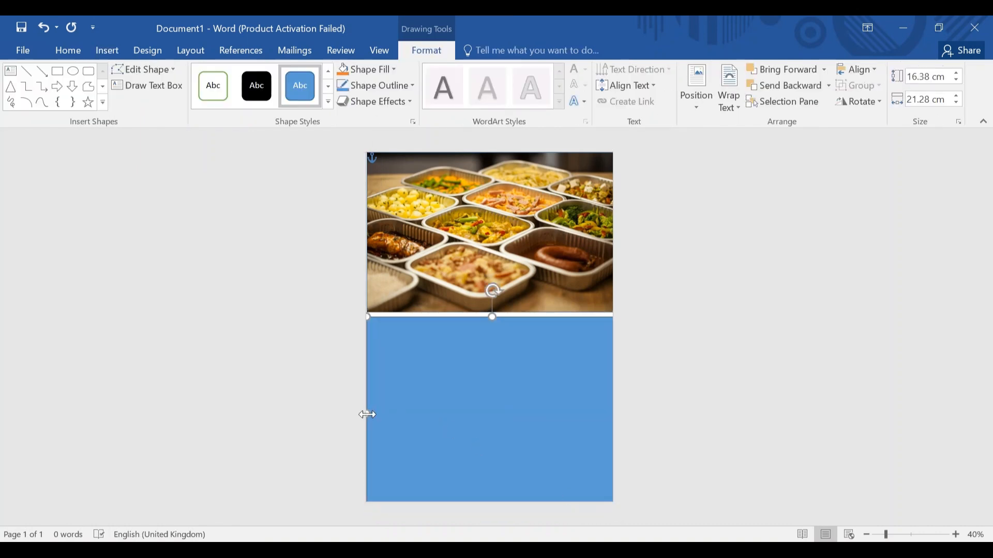
pyautogui.moveTo(367, 414); pyautogui.dragTo(362, 414)
pyautogui.click(393, 70)
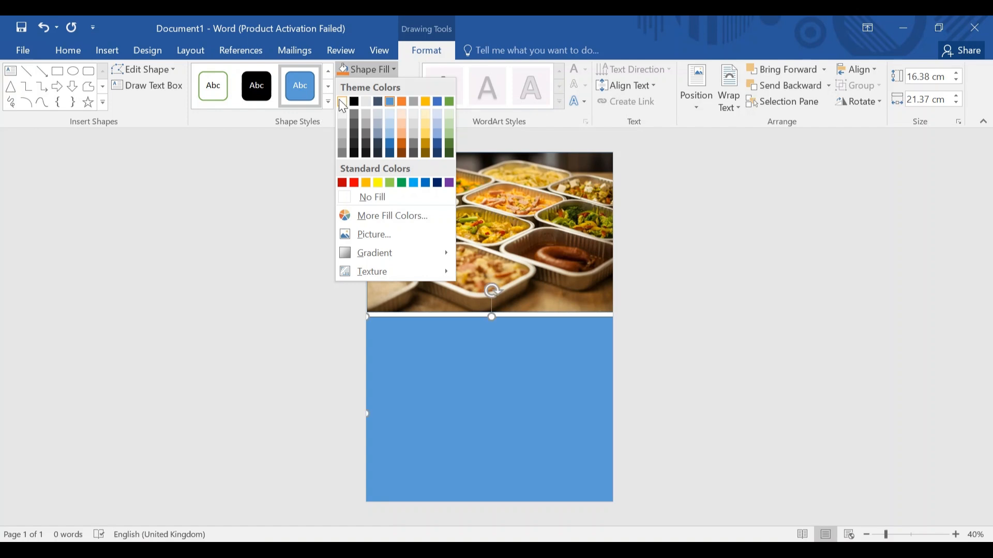
pyautogui.click(342, 101)
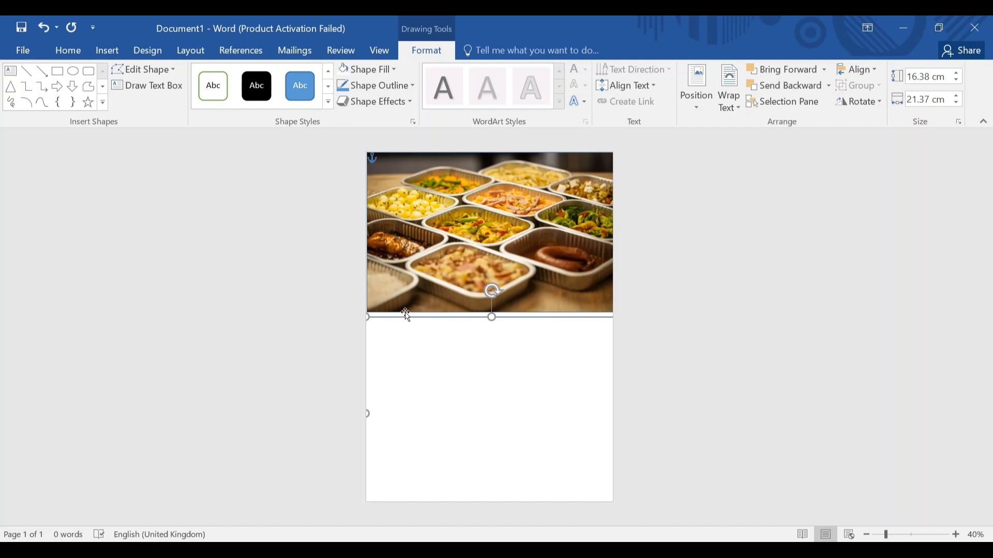
# Curve the white rectangle's top edge into a wave using Edit Points.
pyautogui.click(154, 67)
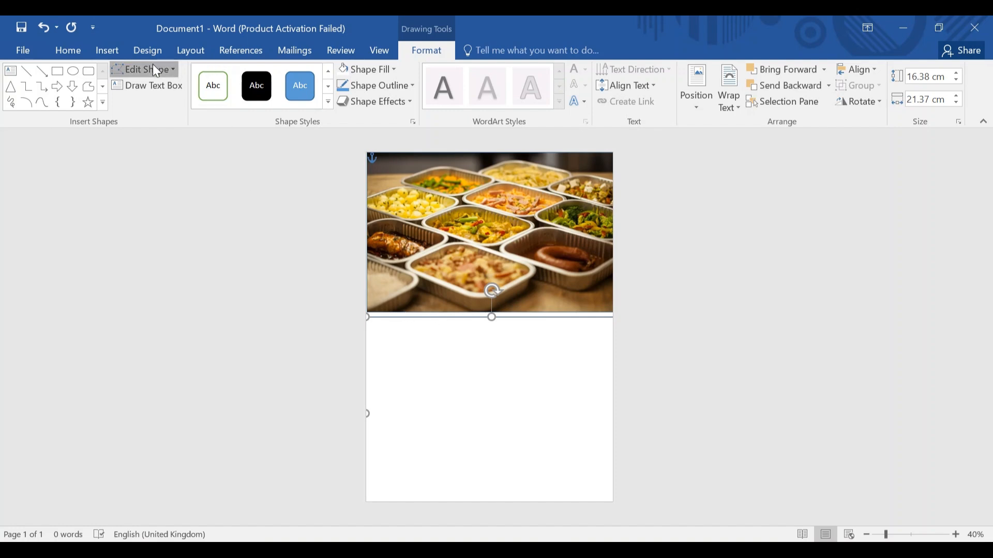
pyautogui.click(162, 108)
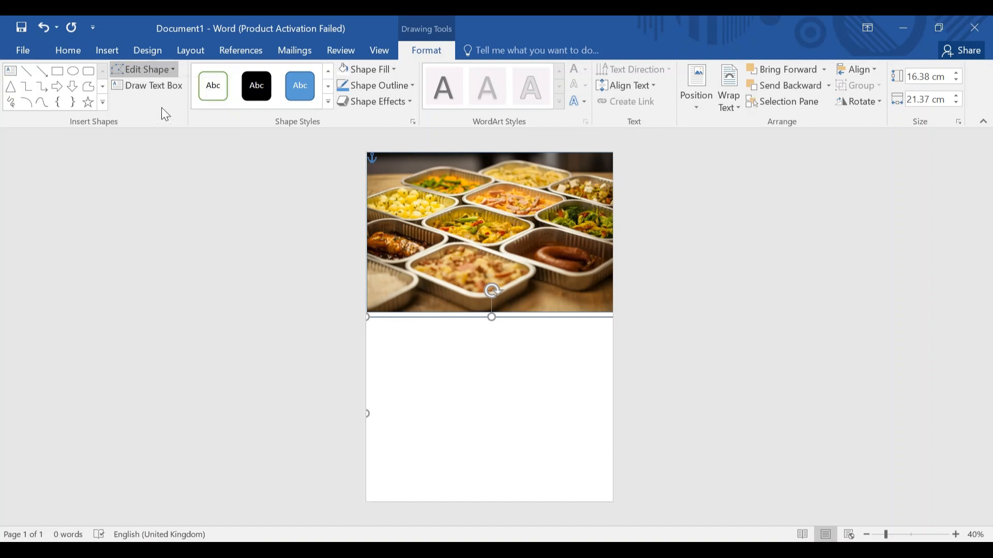
pyautogui.click(370, 317)
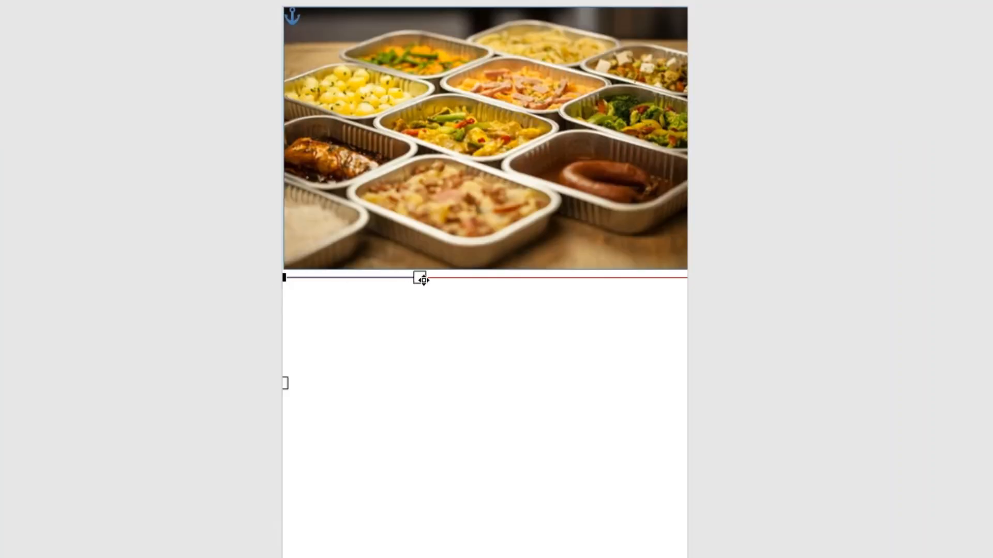
pyautogui.moveTo(423, 280); pyautogui.dragTo(424, 365)
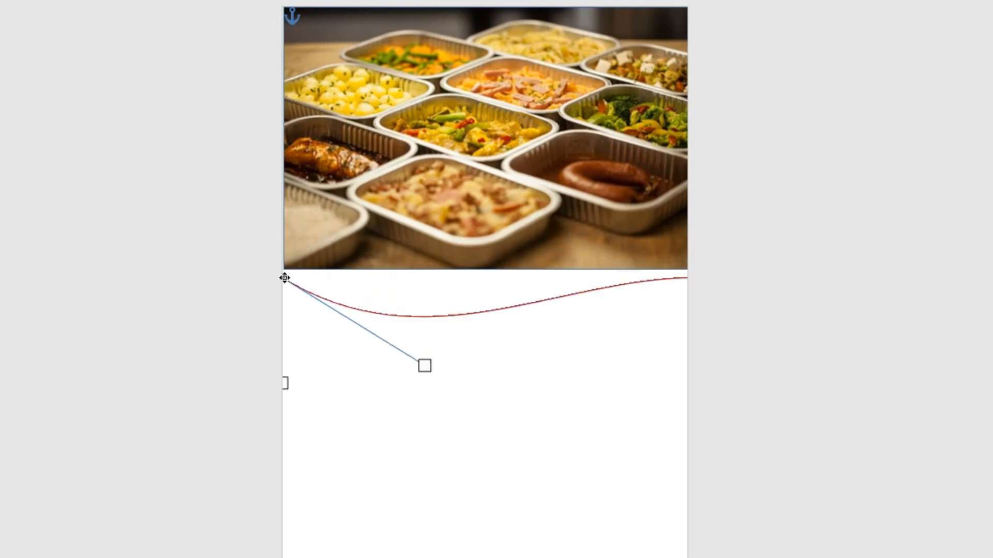
pyautogui.moveTo(284, 278); pyautogui.dragTo(285, 216)
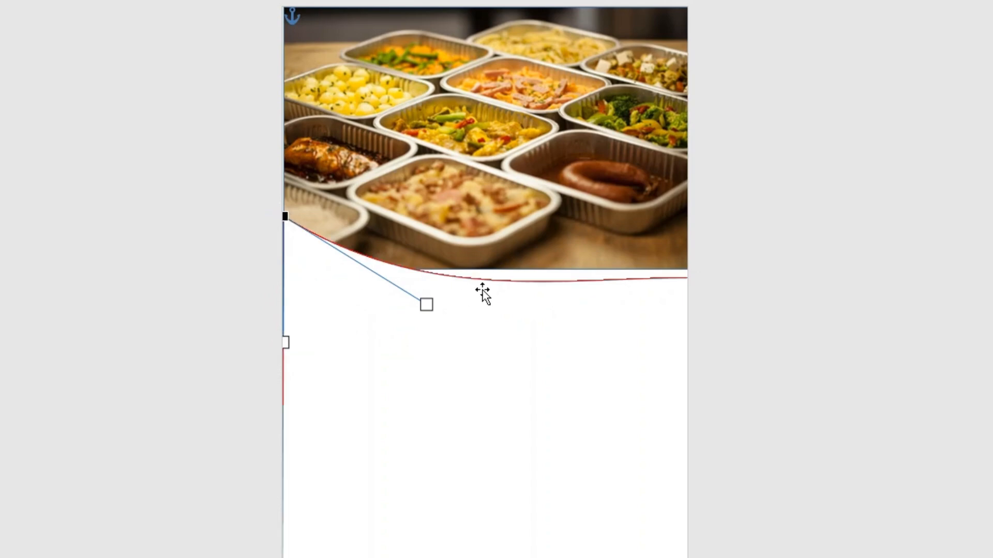
pyautogui.moveTo(426, 274); pyautogui.dragTo(419, 275)
# Undo the last curve tweak, then move the wave over the photo and stretch it to the page bottom.
pyautogui.hotkey('ctrl', 'z')
pyautogui.hotkey('ctrl', 'z')
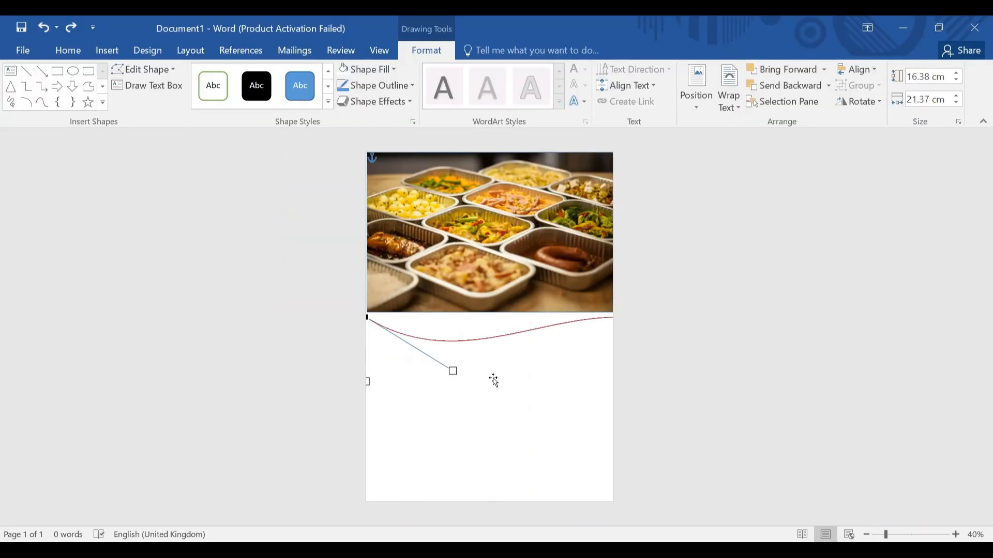
pyautogui.moveTo(493, 381)
pyautogui.mouseDown()
pyautogui.moveTo(492, 337)
pyautogui.moveTo(499, 342)
pyautogui.mouseUp()
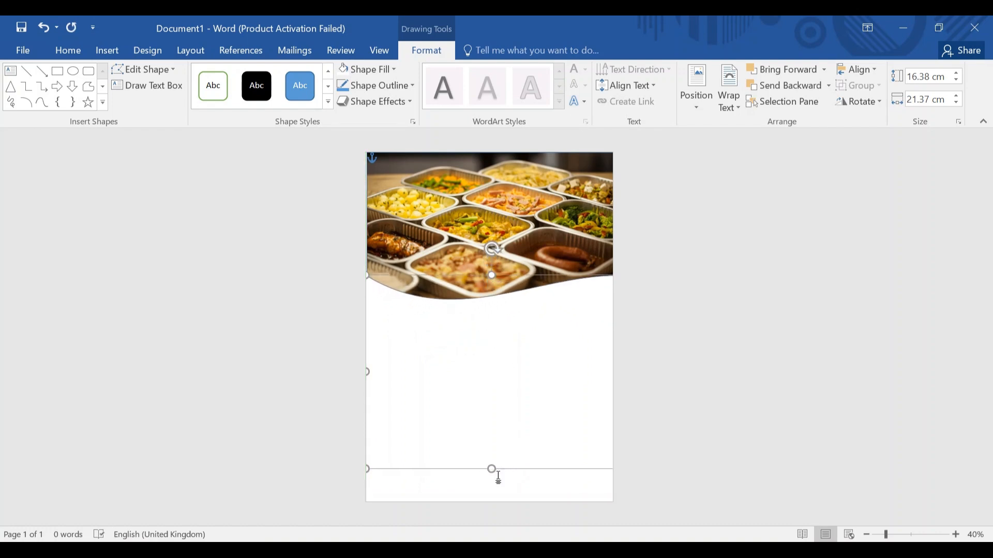
pyautogui.moveTo(494, 469); pyautogui.dragTo(492, 504)
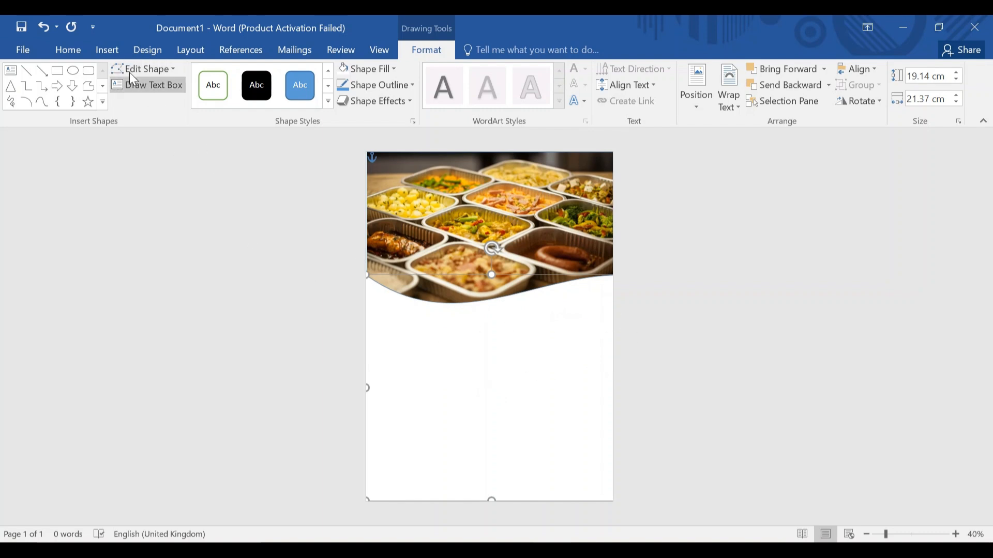
# Draw a blue rectangle covering the lower part of the page.
pyautogui.click(107, 50)
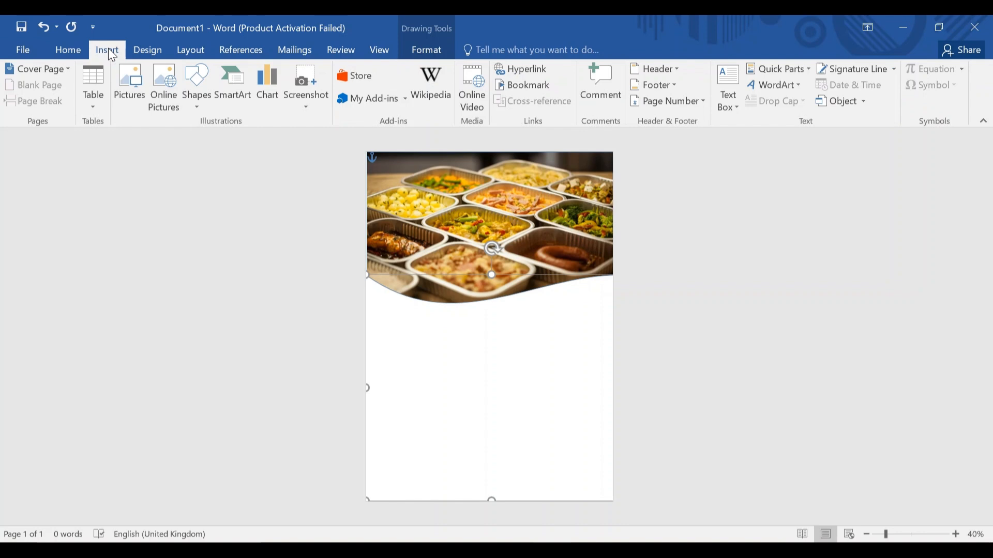
pyautogui.click(203, 88)
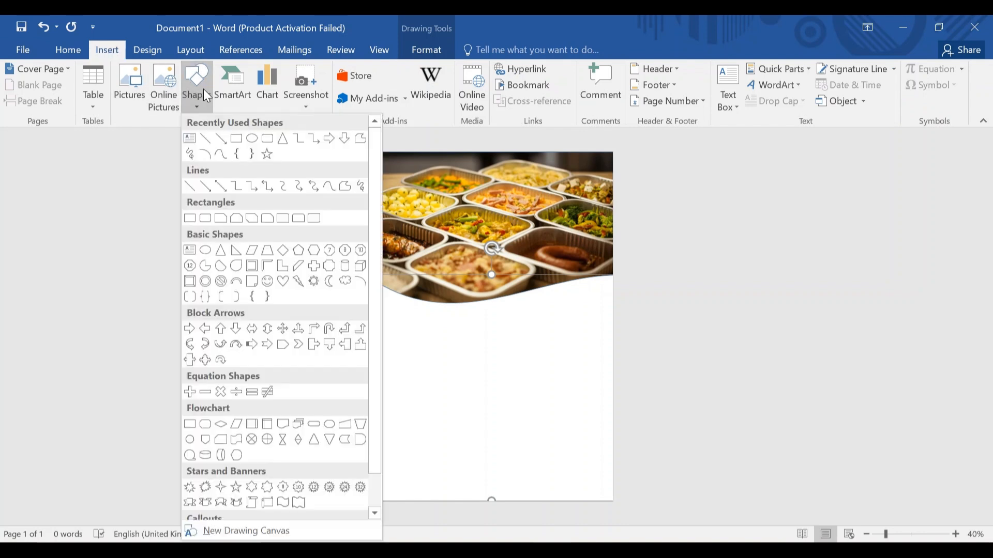
pyautogui.click(234, 144)
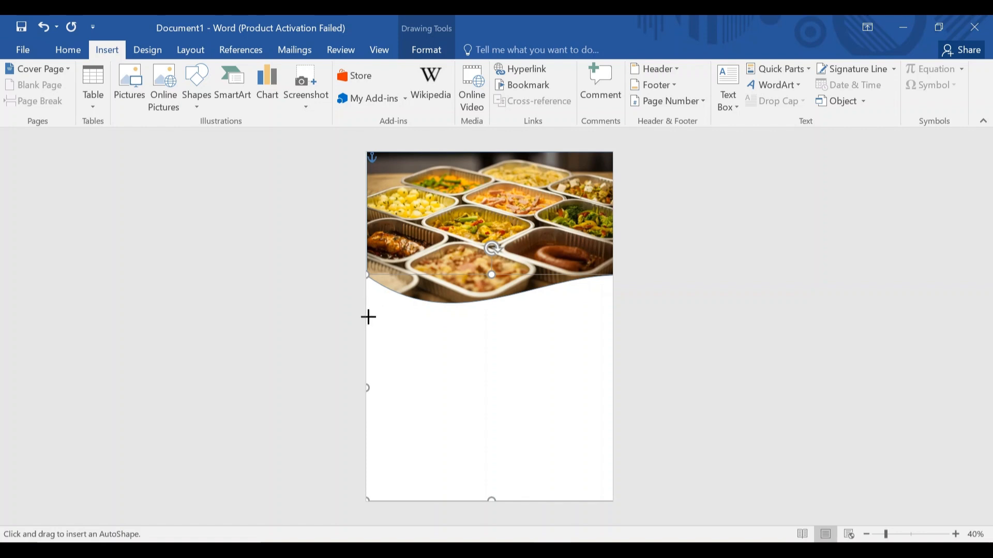
pyautogui.moveTo(369, 317); pyautogui.dragTo(622, 516)
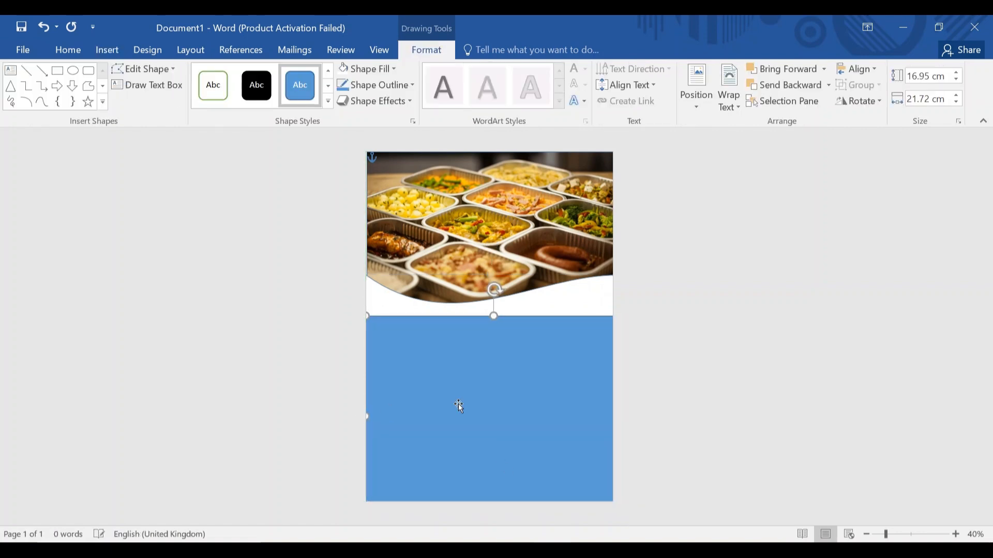
pyautogui.moveTo(459, 404); pyautogui.dragTo(459, 400)
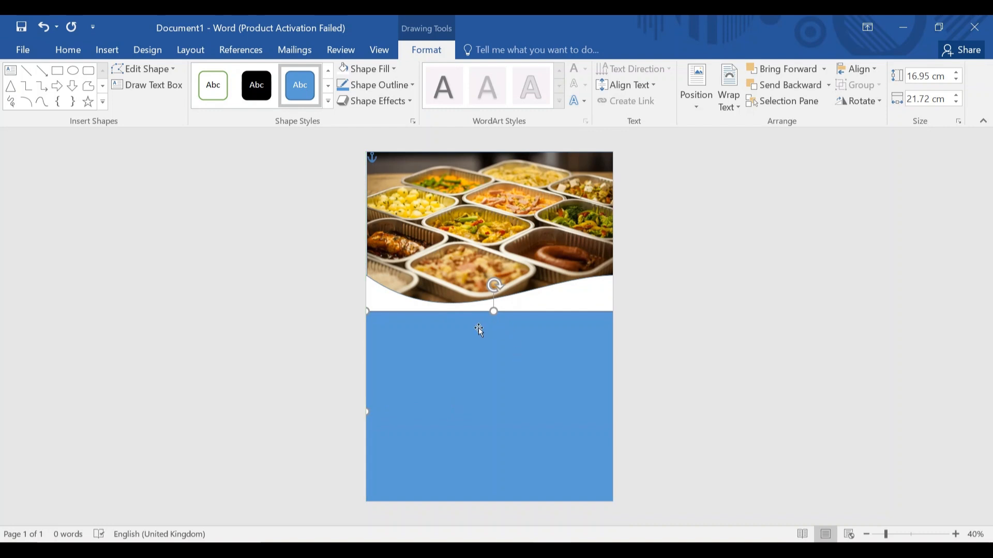
# Bend its top edge into a wave and resize it to 18.52 cm, reaching the page bottom.
pyautogui.click(153, 67)
pyautogui.click(169, 108)
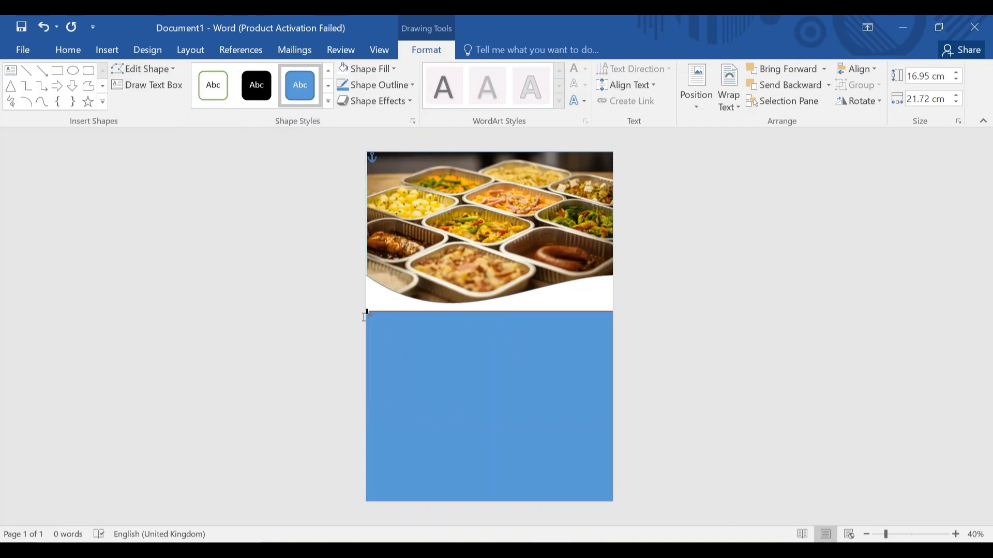
pyautogui.moveTo(449, 313); pyautogui.dragTo(444, 434)
pyautogui.click(525, 414)
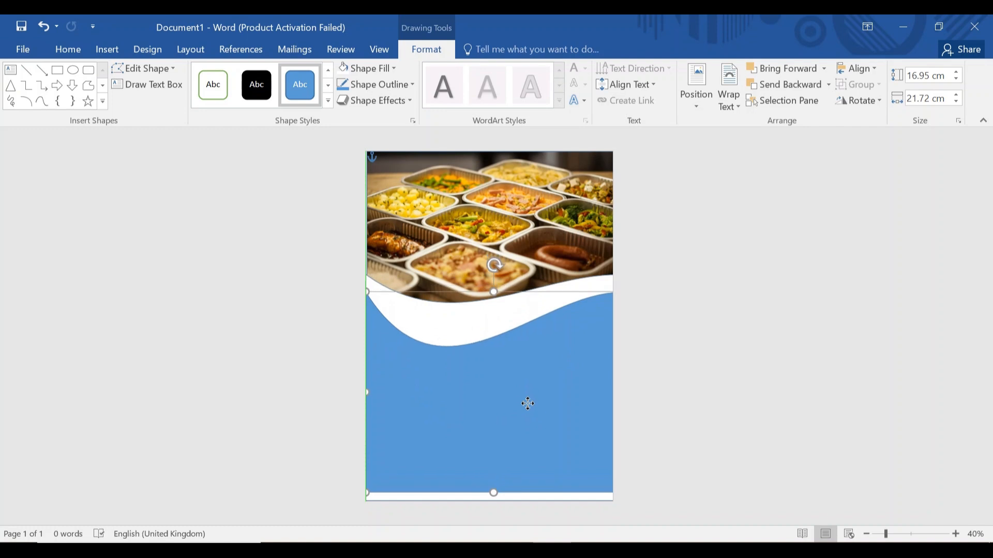
pyautogui.moveTo(528, 404); pyautogui.dragTo(528, 397)
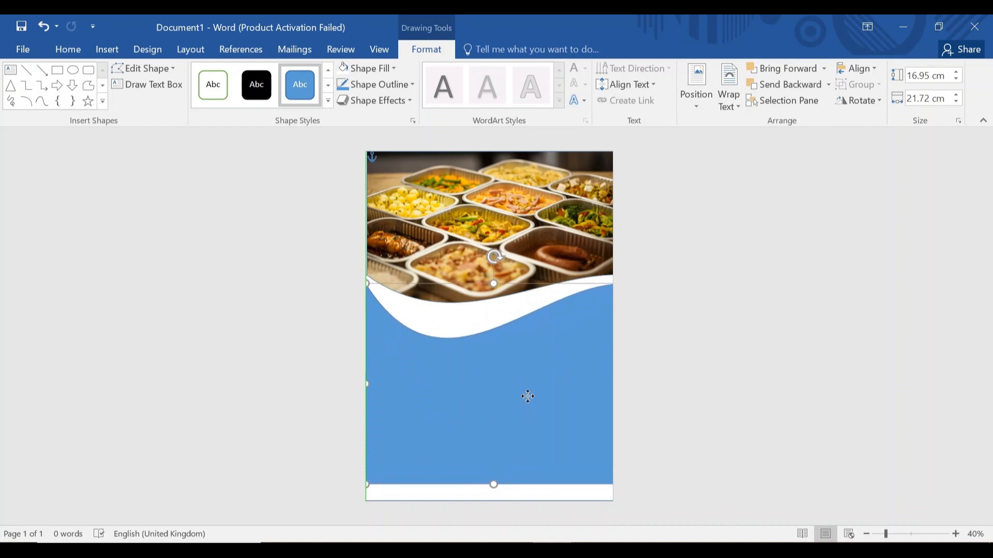
pyautogui.moveTo(493, 484); pyautogui.dragTo(494, 502)
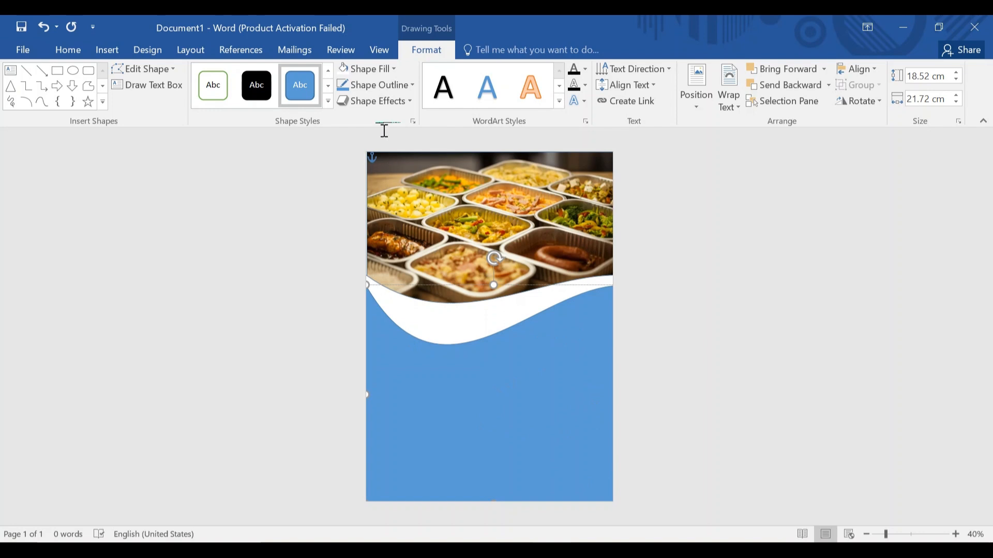
# Switch the lower shape to a gradient fill and remove the extra gradient stops.
pyautogui.click(388, 68)
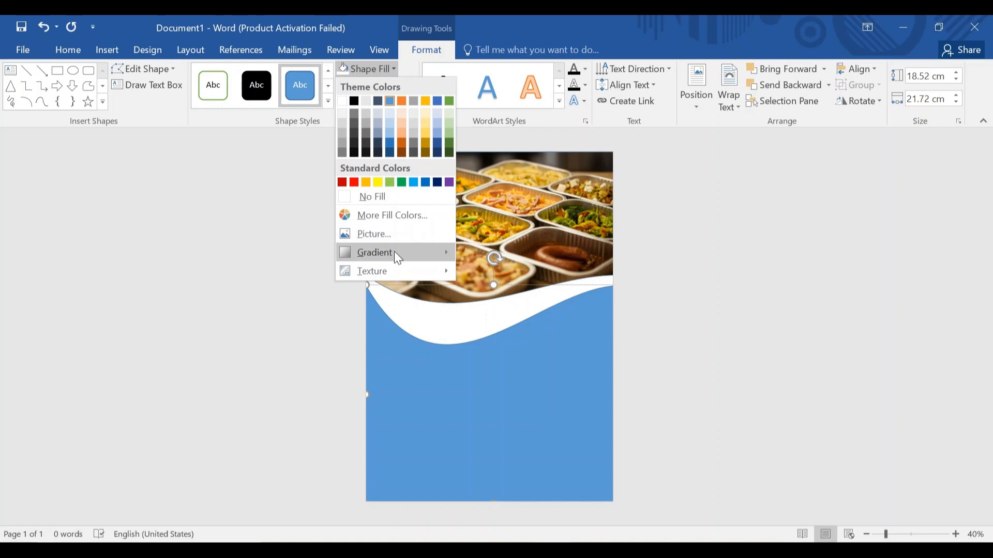
pyautogui.moveTo(395, 251)
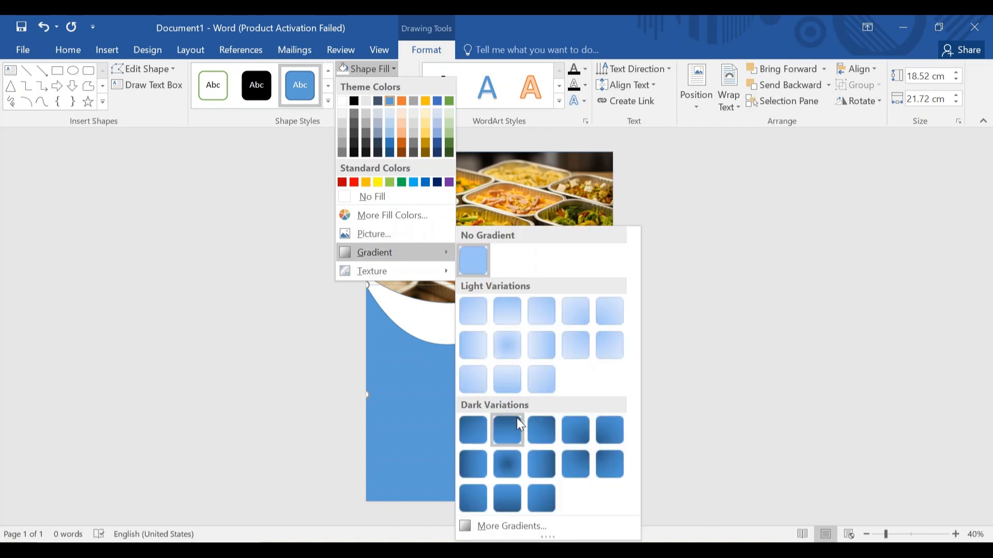
pyautogui.click(525, 525)
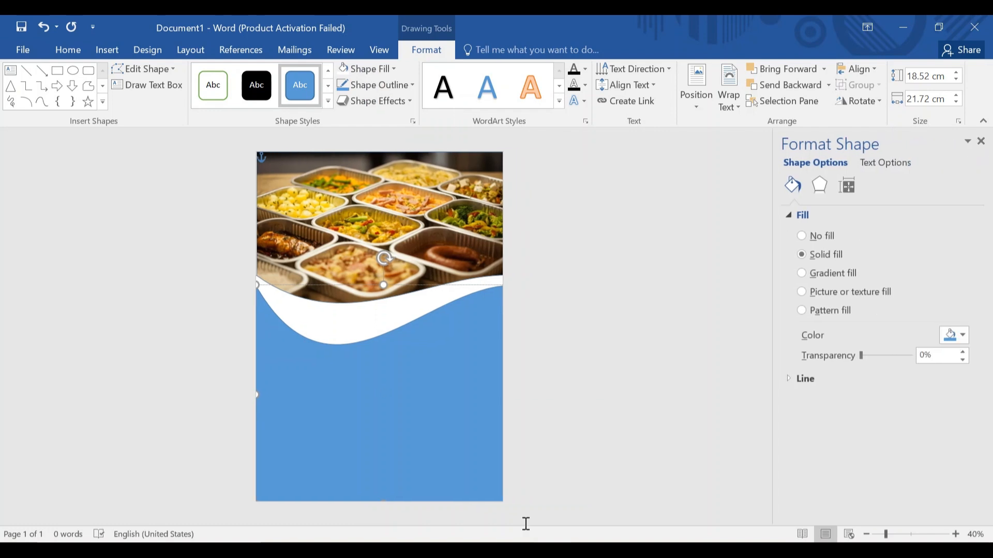
pyautogui.click(851, 274)
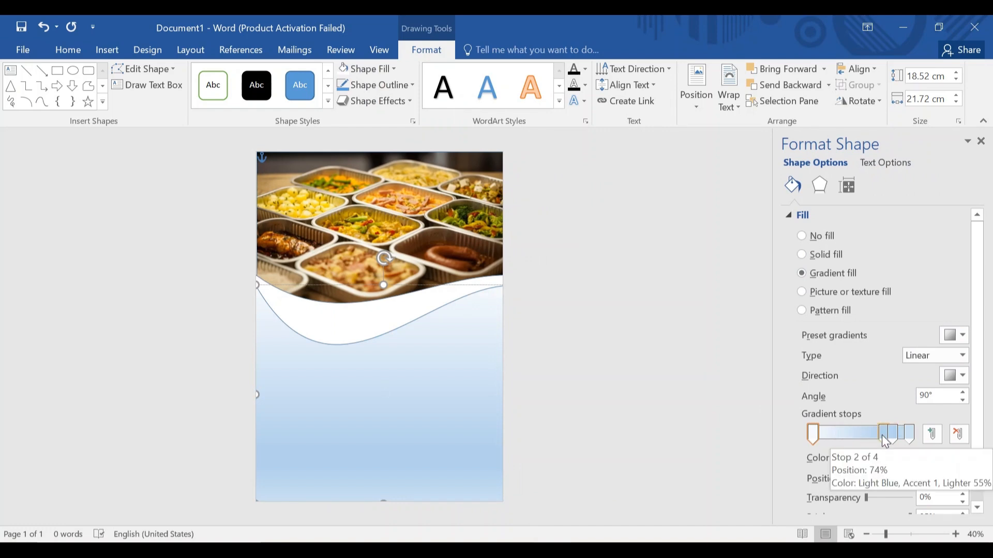
pyautogui.click(887, 440)
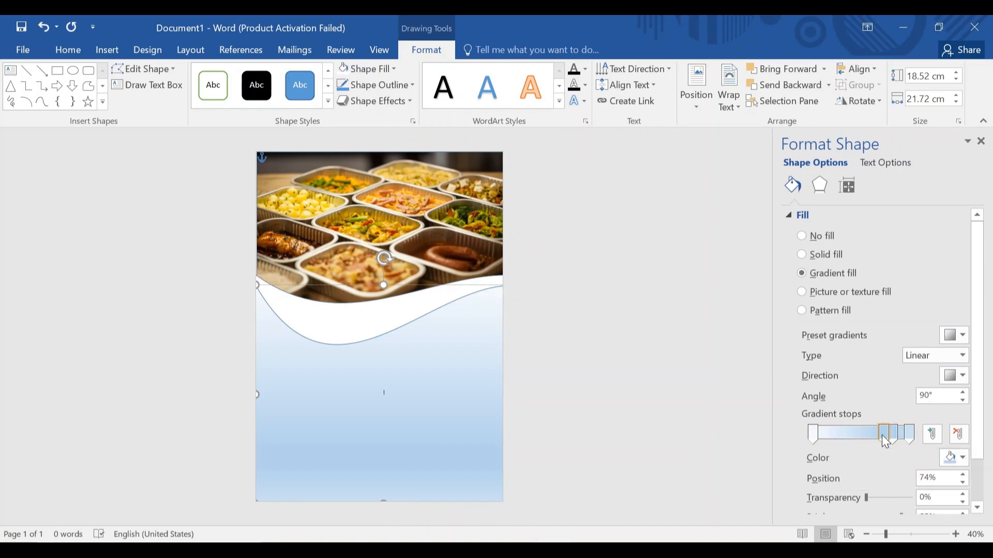
pyautogui.click(960, 434)
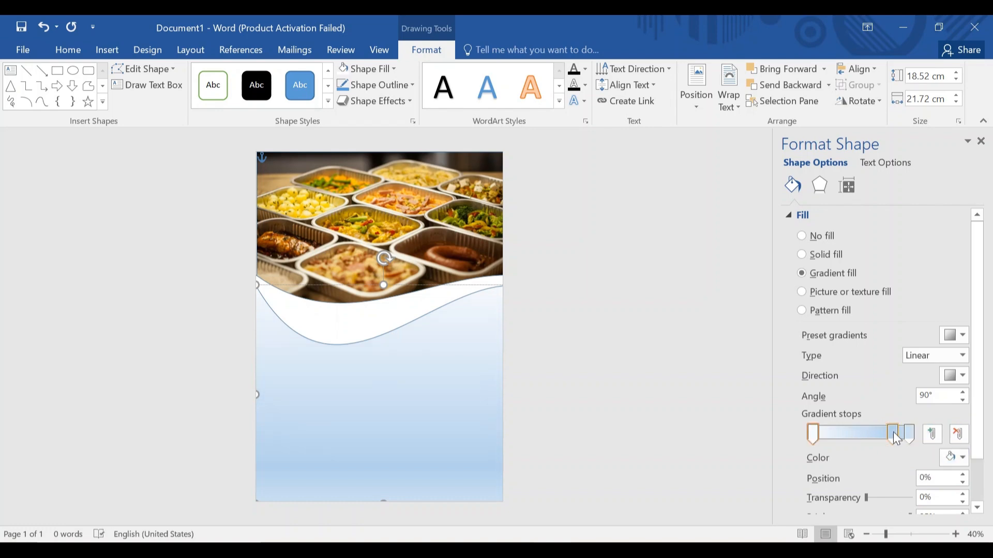
pyautogui.click(896, 437)
pyautogui.click(960, 434)
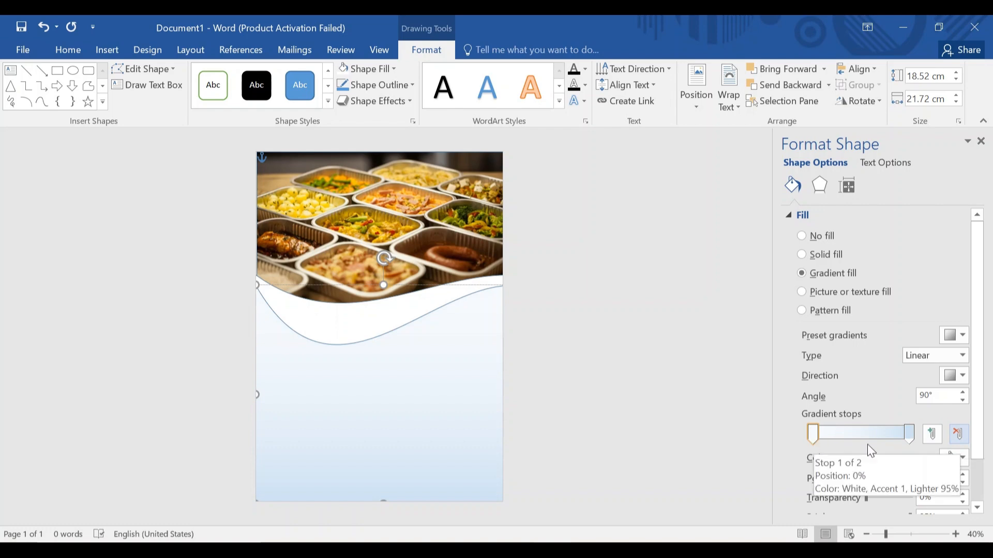
# Make the first gradient stop green.
pyautogui.click(958, 463)
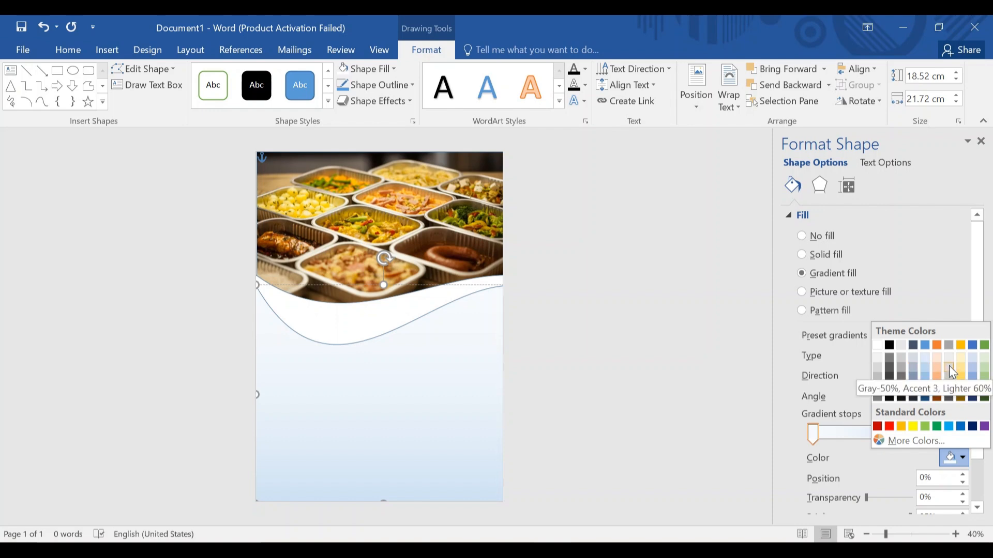
pyautogui.click(984, 348)
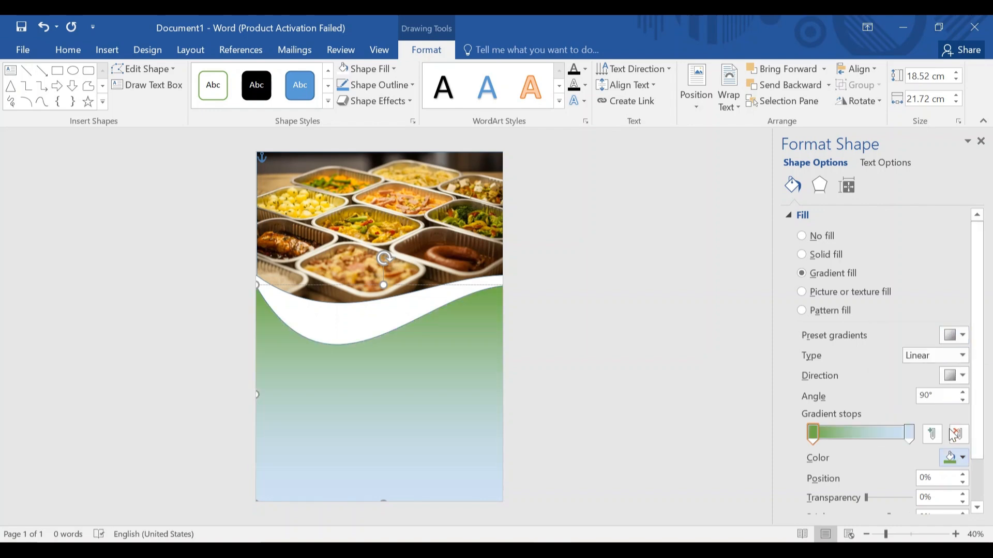
pyautogui.scroll(-2, 860, 467)
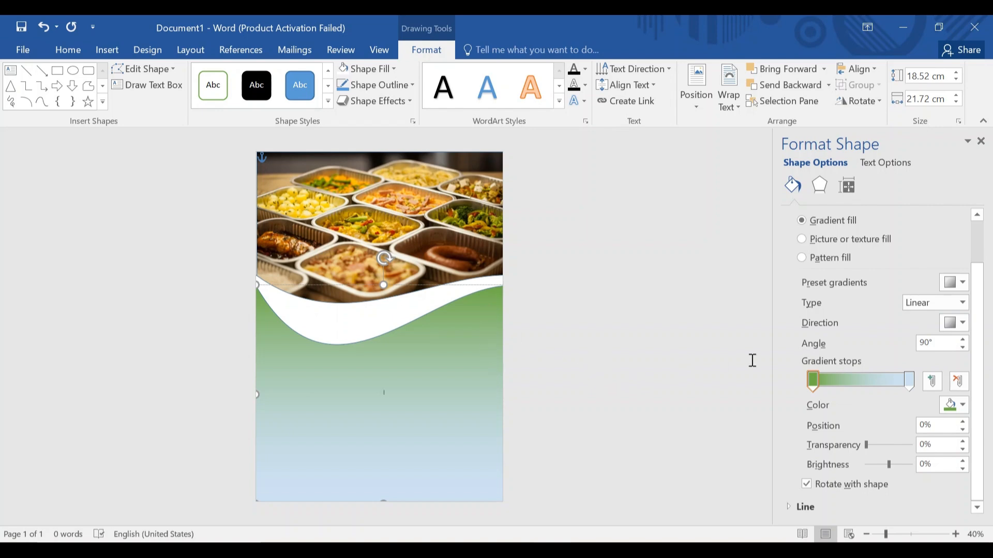
# Set the gradient direction to horizontal (0°).
pyautogui.click(964, 325)
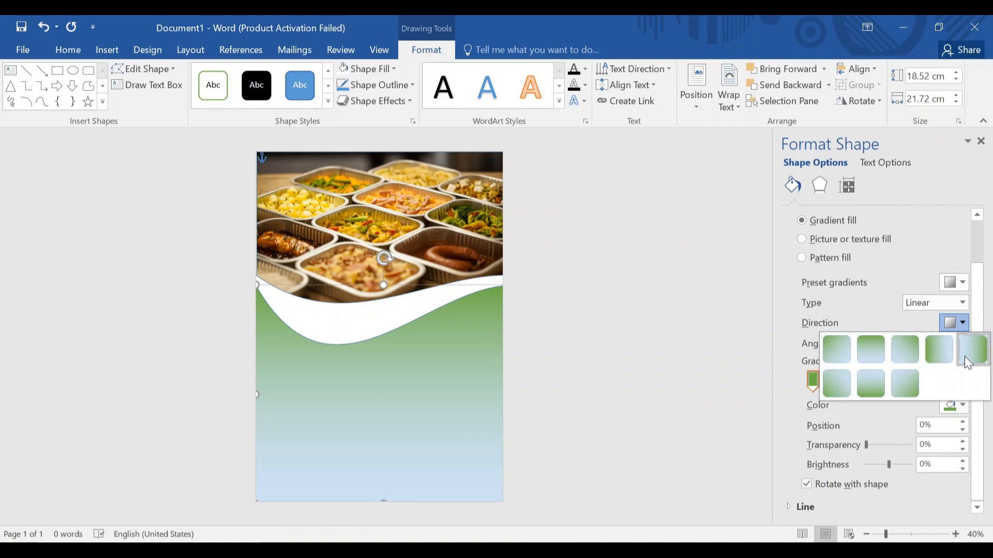
pyautogui.click(943, 351)
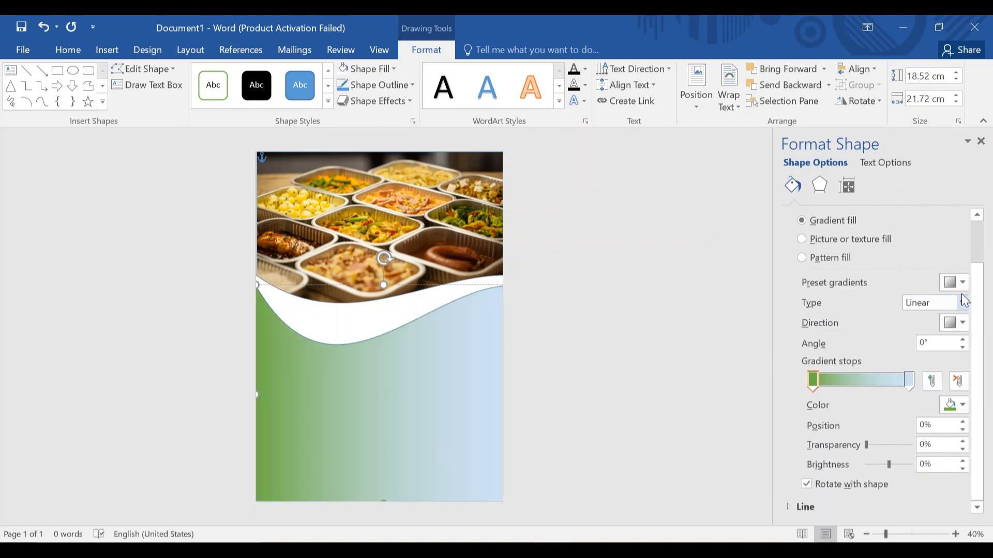
pyautogui.click(965, 325)
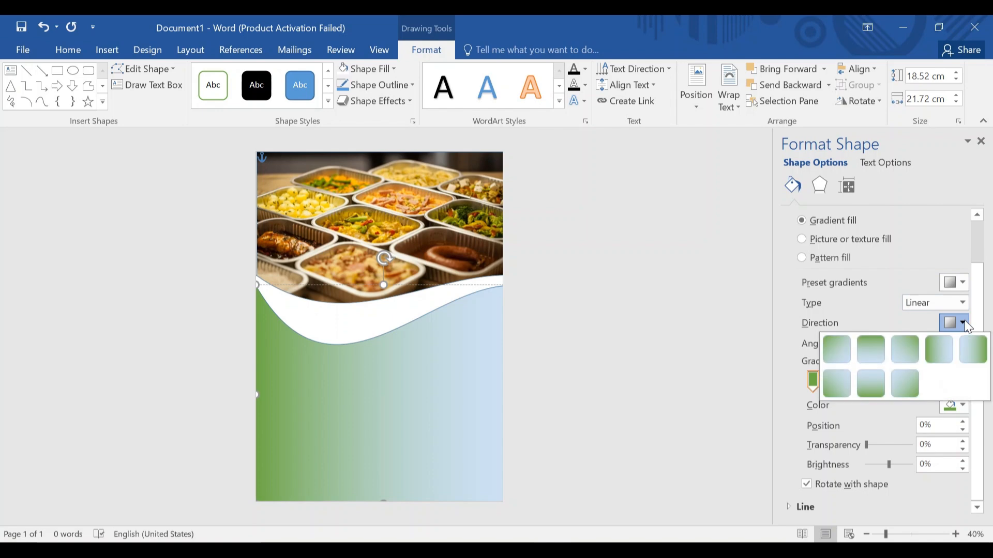
pyautogui.click(965, 324)
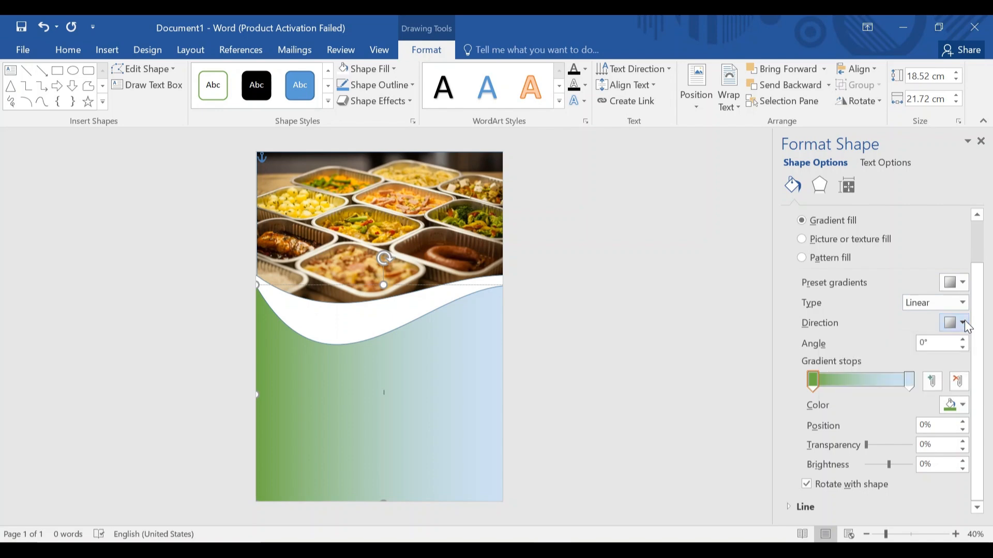
# Set both gradient stops to Green, Accent 6, Darker 50% and close the Format Shape pane.
pyautogui.click(913, 387)
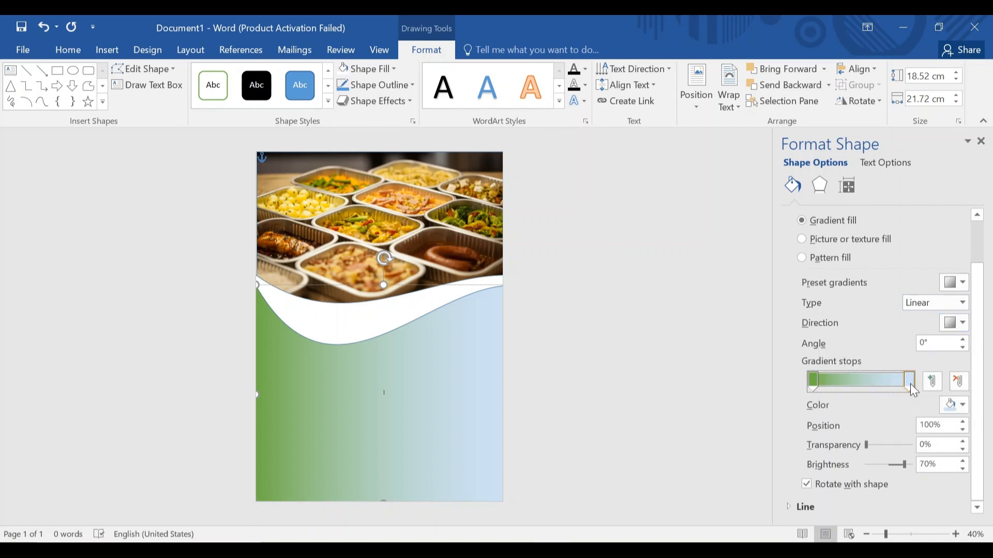
pyautogui.click(959, 406)
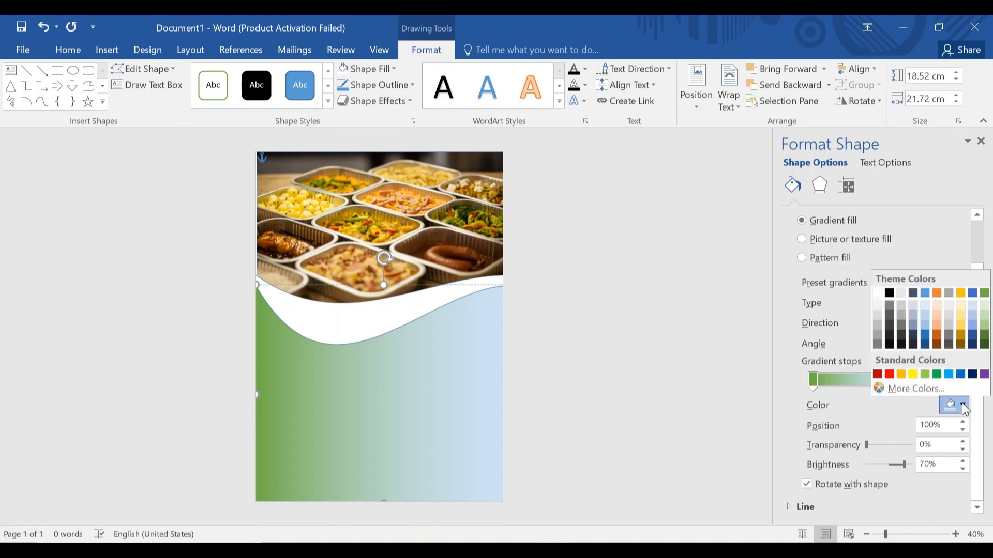
pyautogui.click(987, 343)
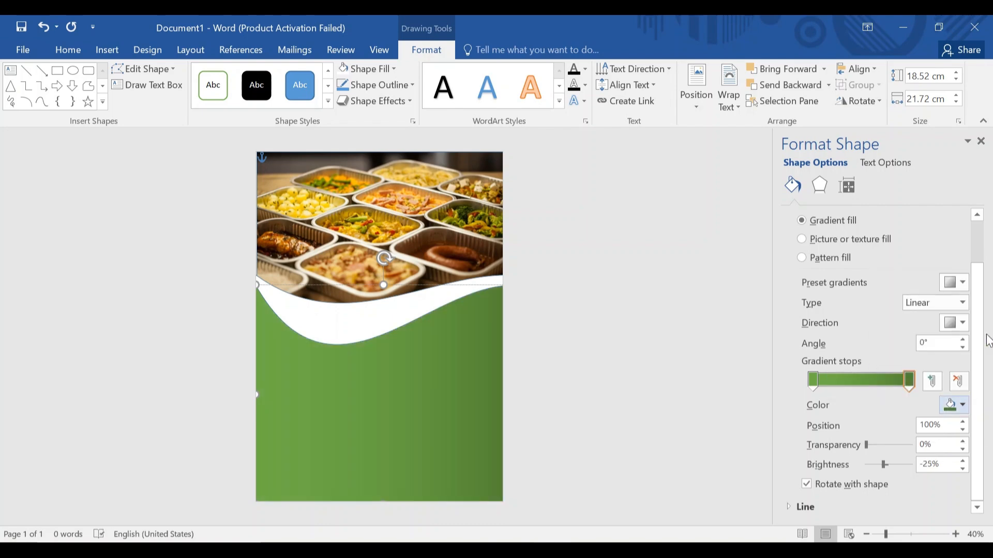
pyautogui.click(813, 381)
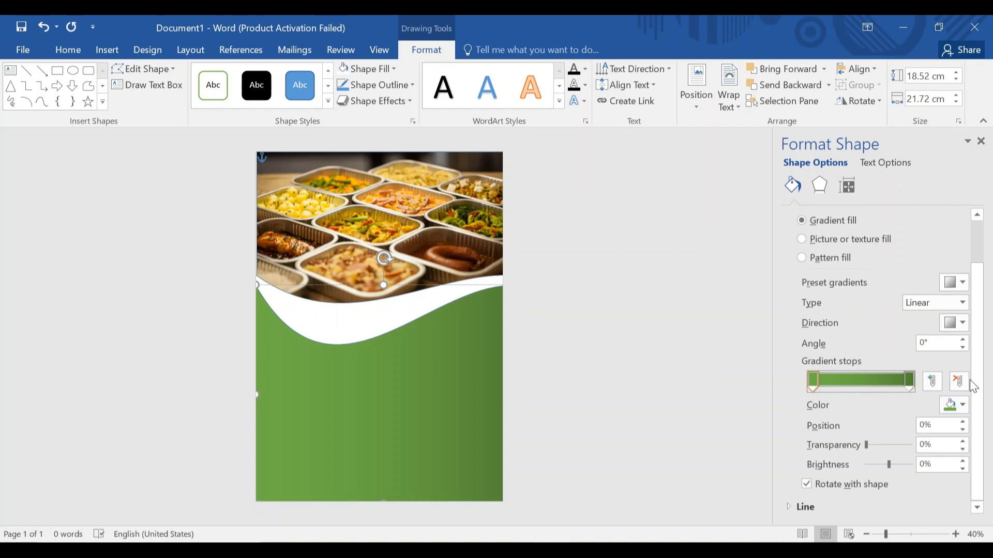
pyautogui.click(964, 408)
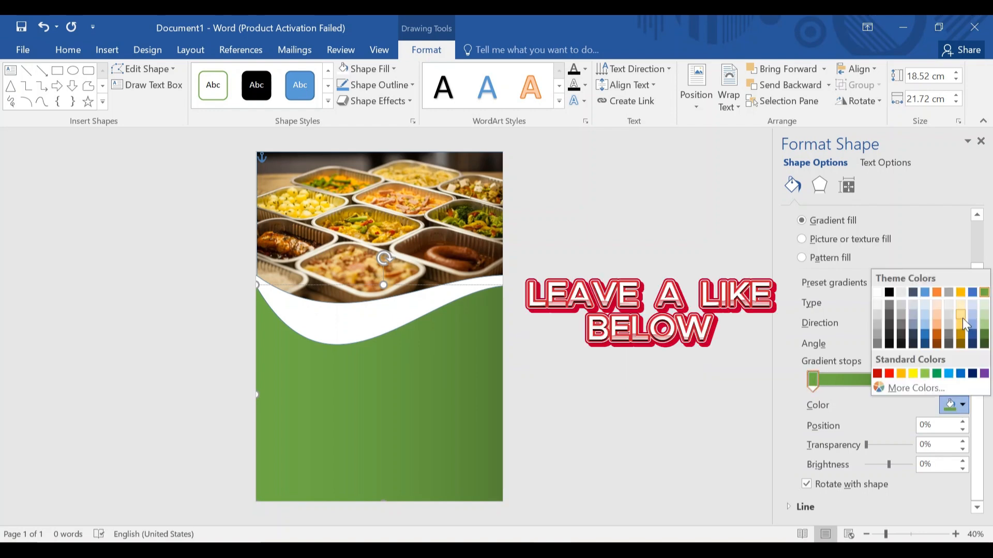
pyautogui.click(985, 345)
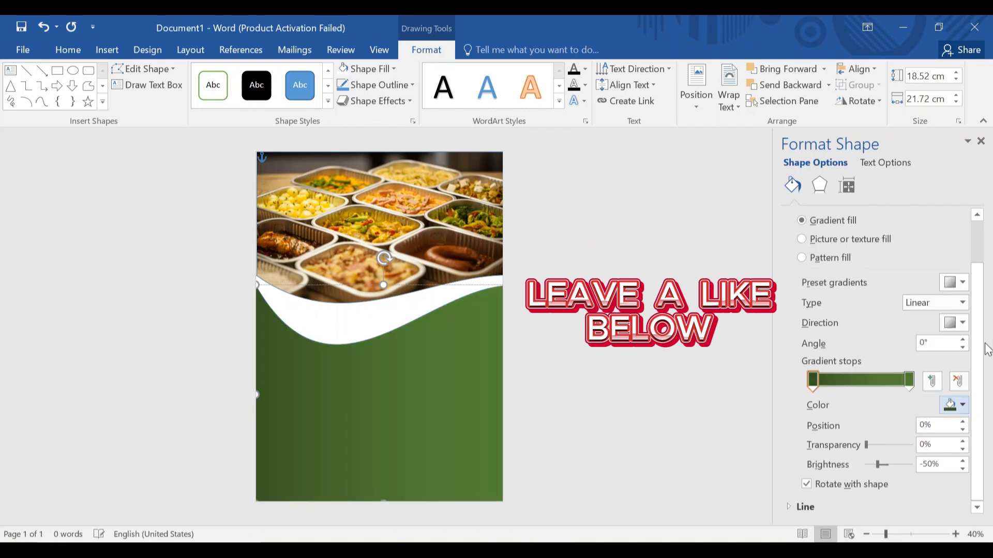
pyautogui.click(981, 141)
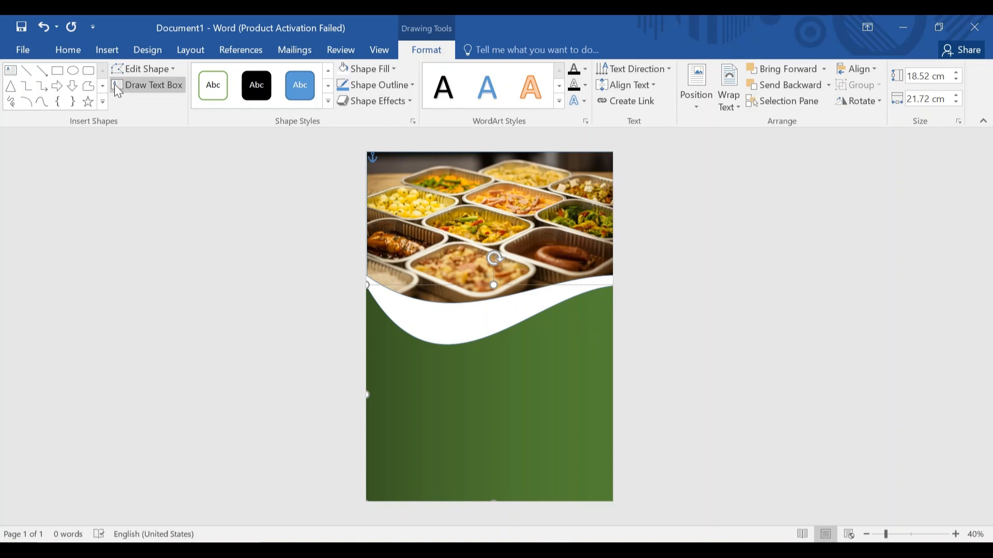
# Draw an oval on the green area just below the wave.
pyautogui.click(109, 50)
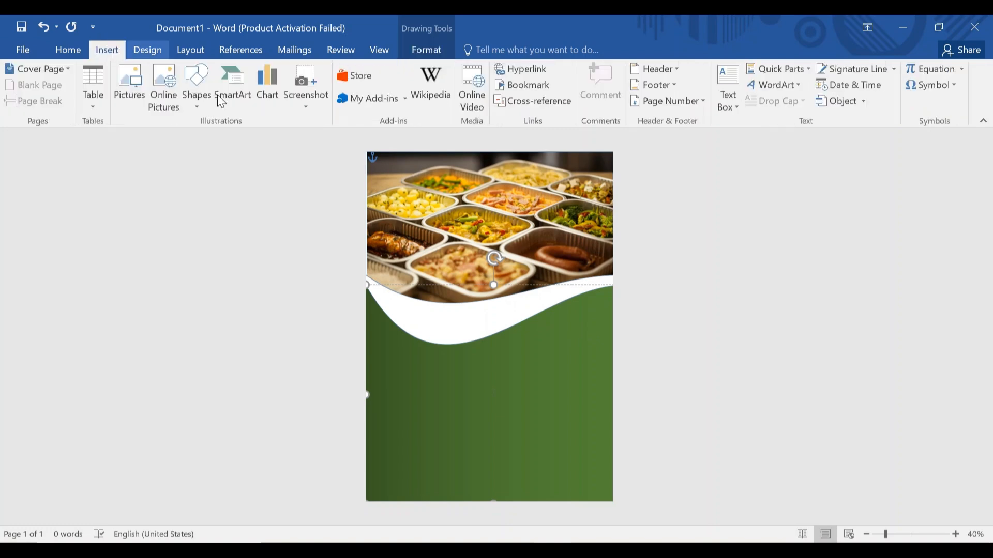
pyautogui.click(198, 87)
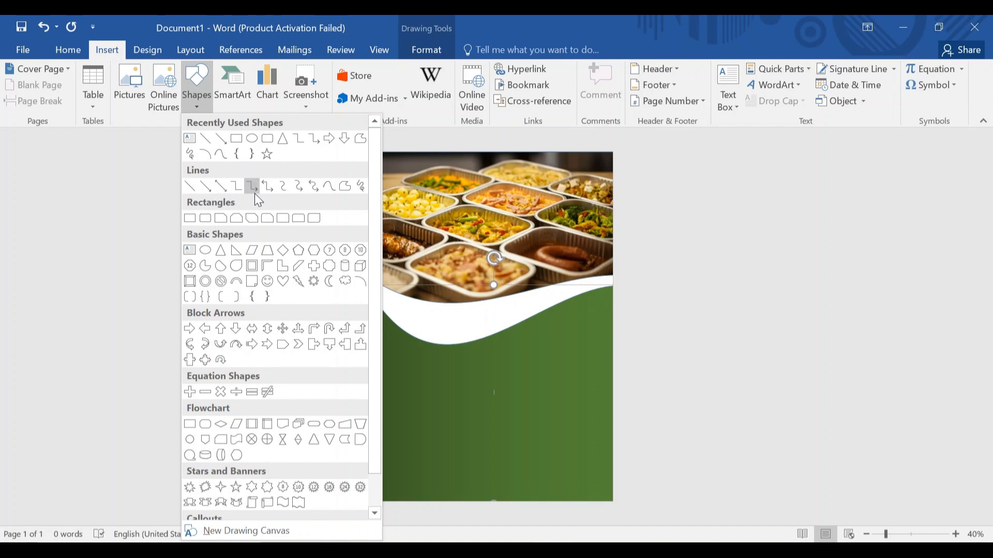
pyautogui.click(253, 137)
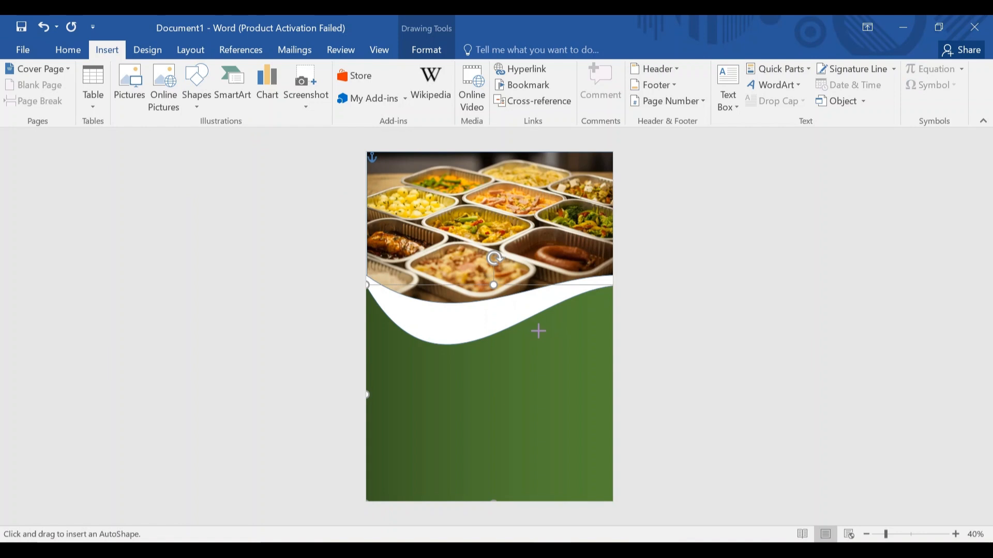
pyautogui.moveTo(535, 330)
pyautogui.mouseDown()
pyautogui.moveTo(566, 349)
pyautogui.moveTo(607, 402)
pyautogui.mouseUp()
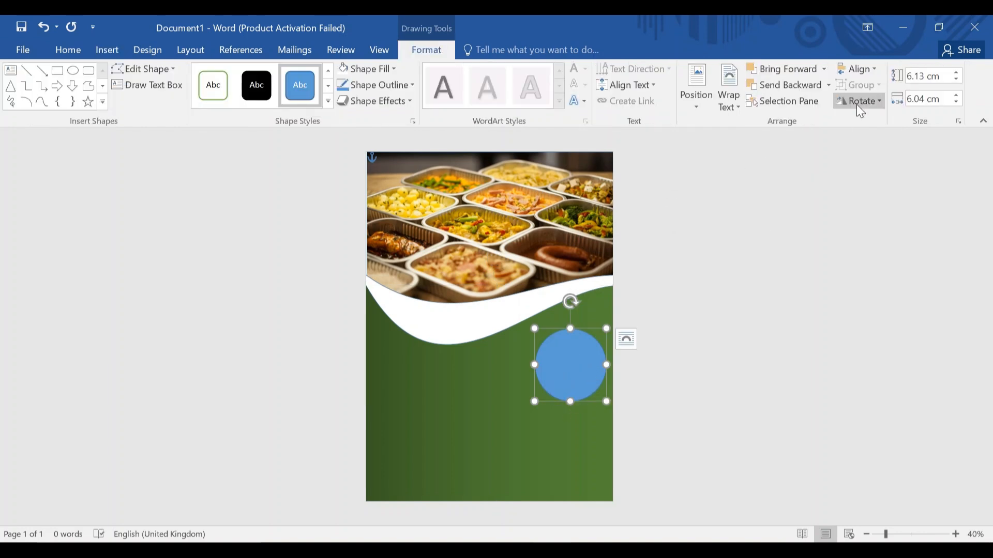
# Set the oval's height and width to 5 cm.
pyautogui.click(927, 76)
pyautogui.click(926, 76)
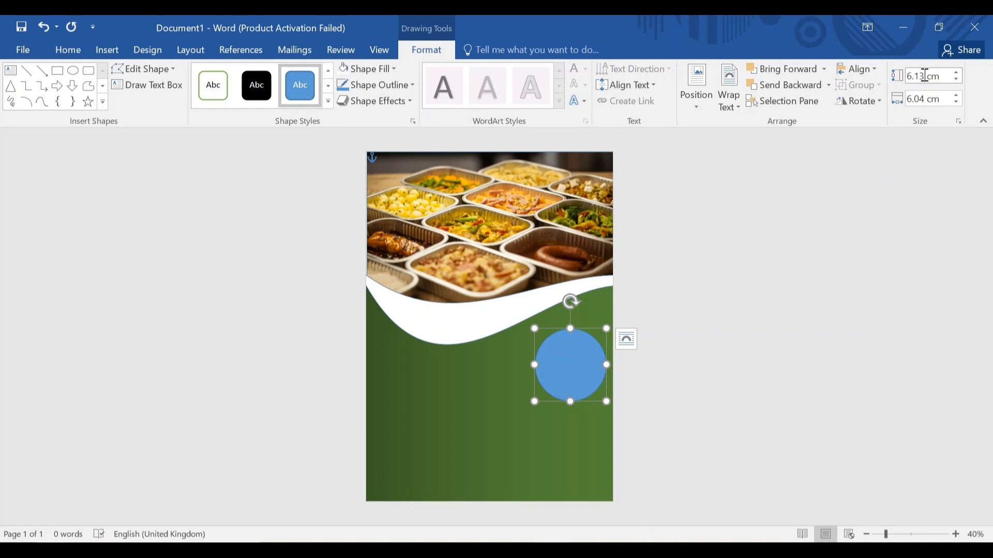
pyautogui.press('BackSpace')
pyautogui.press('BackSpace')
pyautogui.press('BackSpace')
pyautogui.press('BackSpace')
pyautogui.write('5')
pyautogui.click(926, 100)
pyautogui.press('BackSpace')
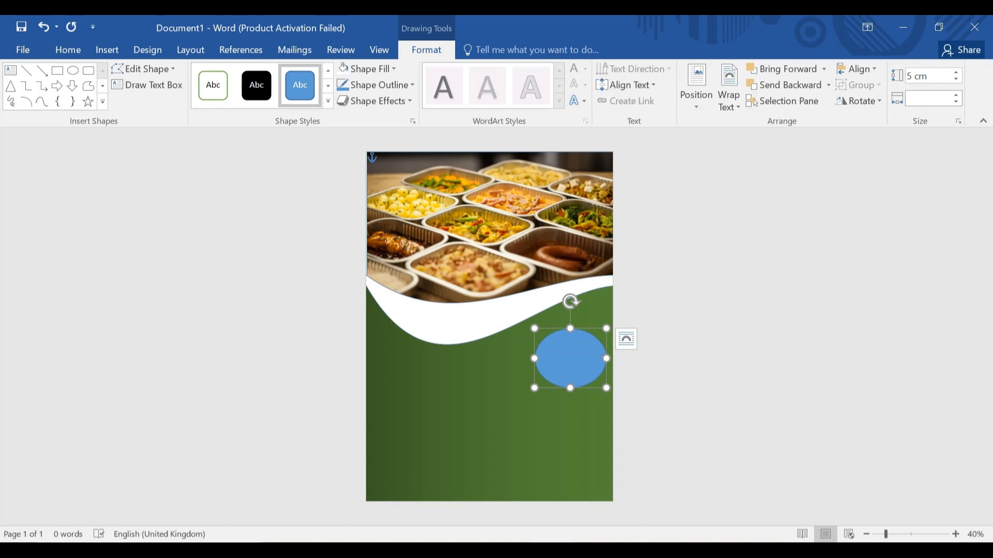
pyautogui.press('Return')
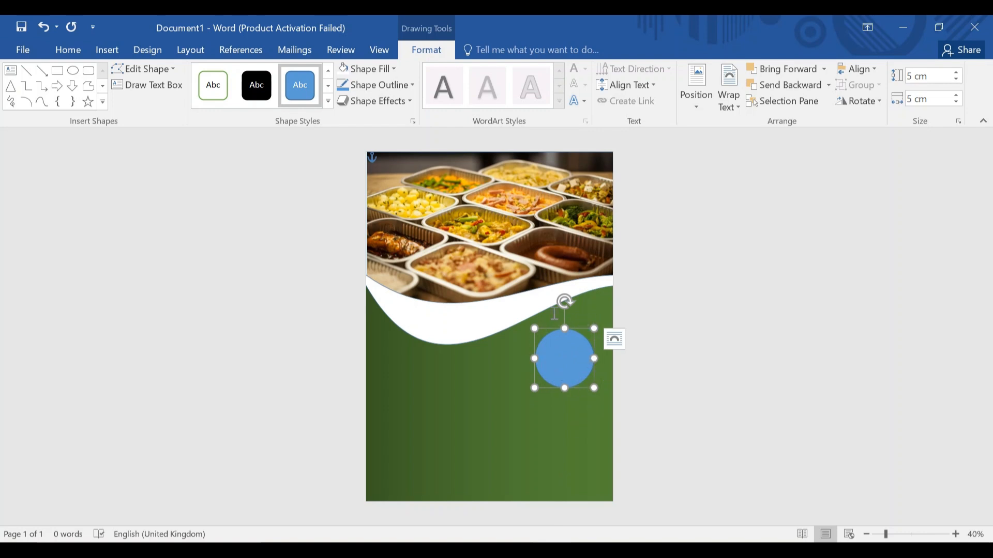
# Set the circle's outline width to 7 pt.
pyautogui.click(404, 87)
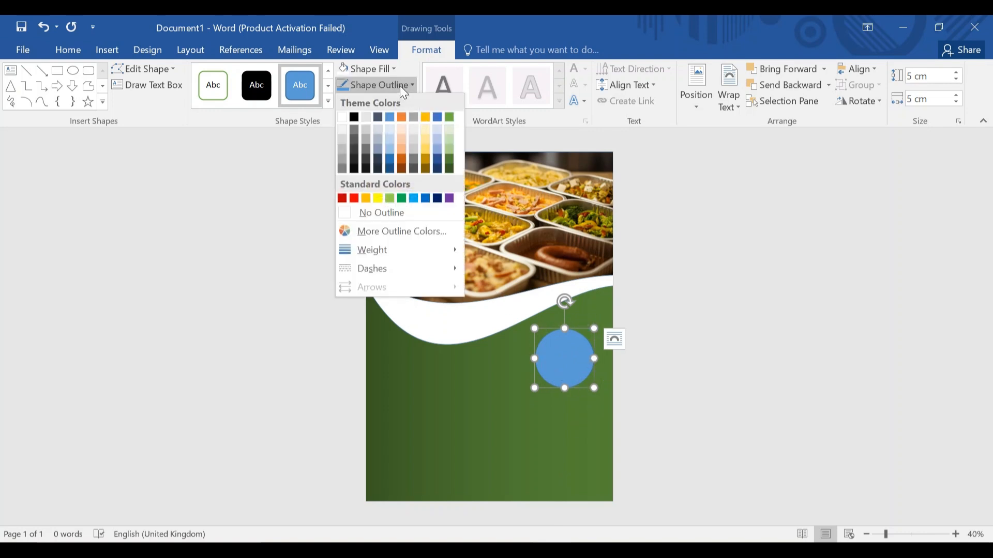
pyautogui.moveTo(406, 254)
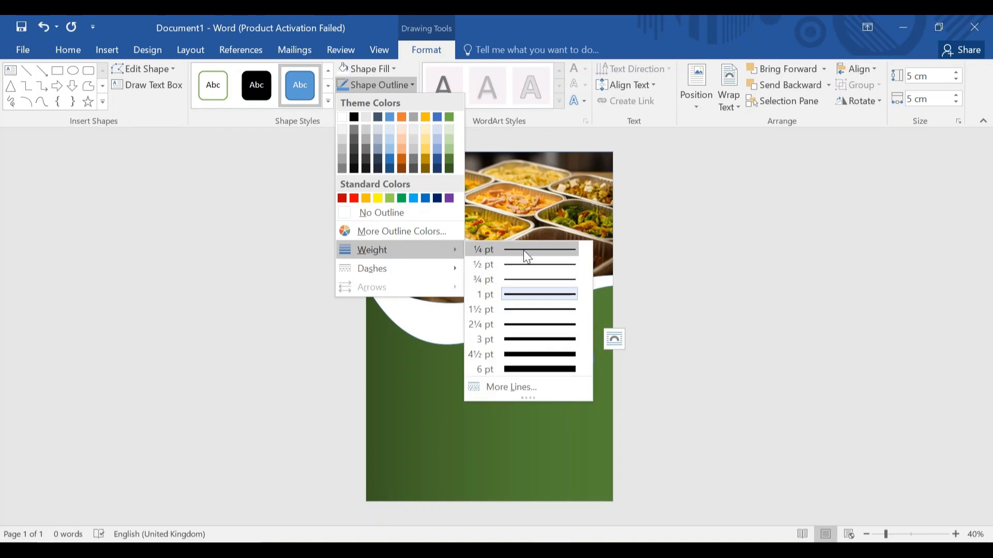
pyautogui.click(539, 386)
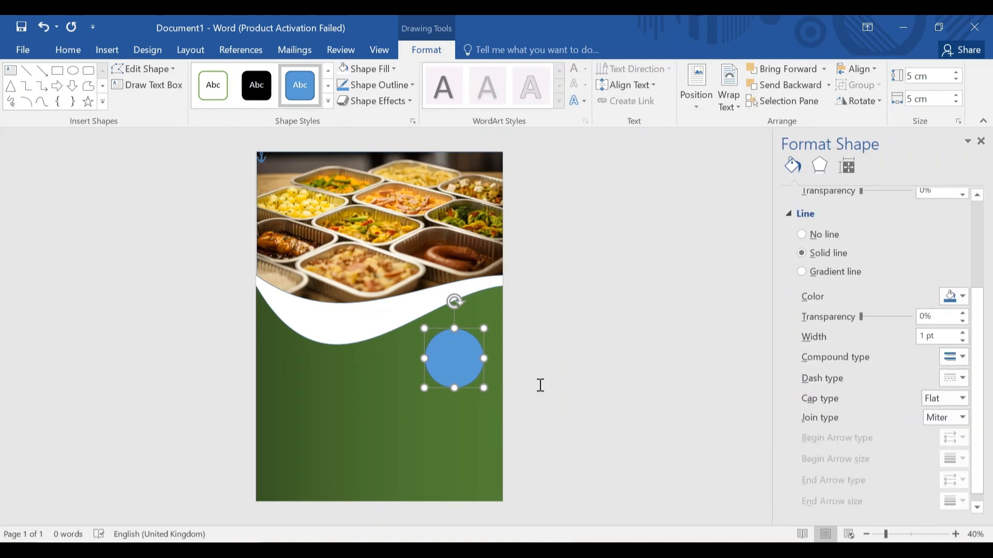
pyautogui.click(925, 336)
pyautogui.press('BackSpace')
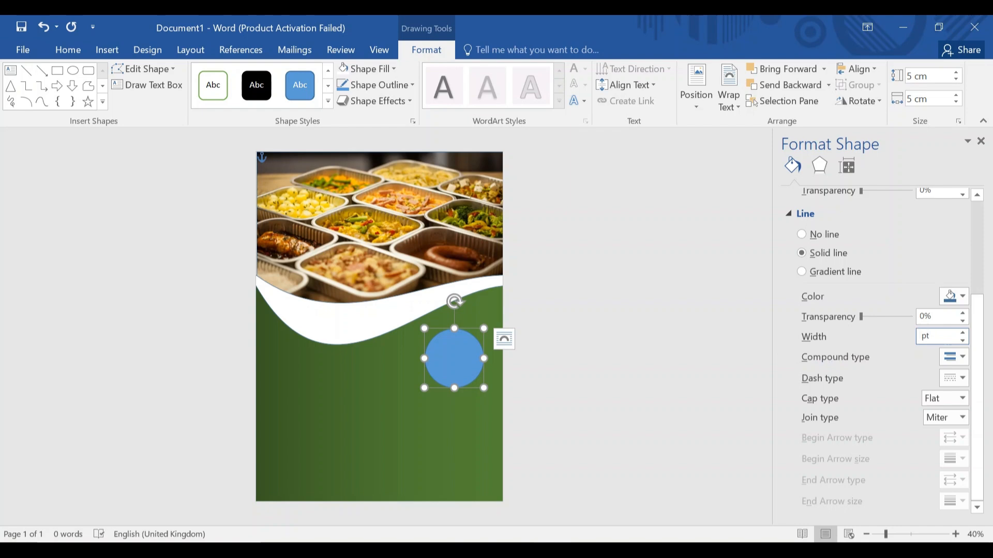
pyautogui.write('5')
pyautogui.press('BackSpace')
pyautogui.write('7')
# Change the circle's outline colour to gold.
pyautogui.click(965, 298)
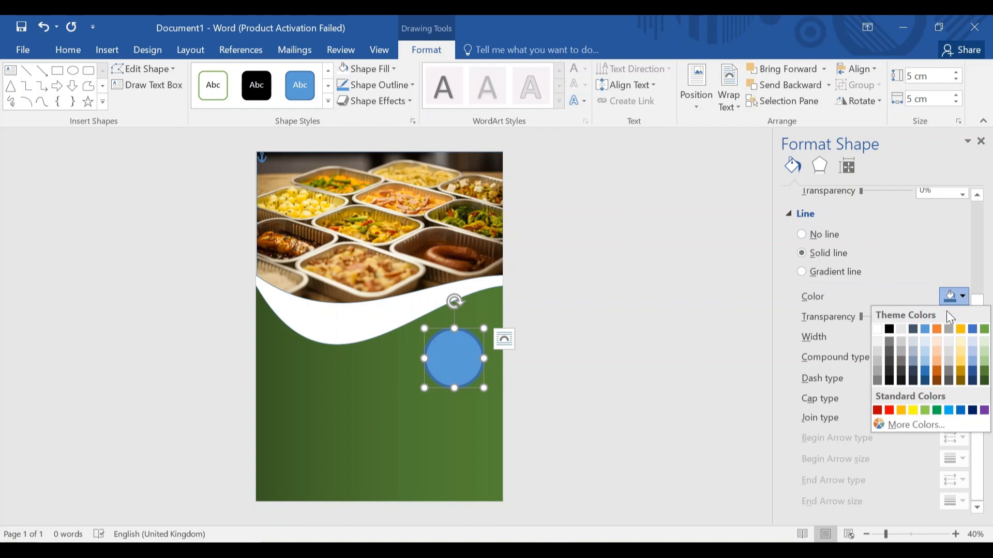
pyautogui.click(939, 366)
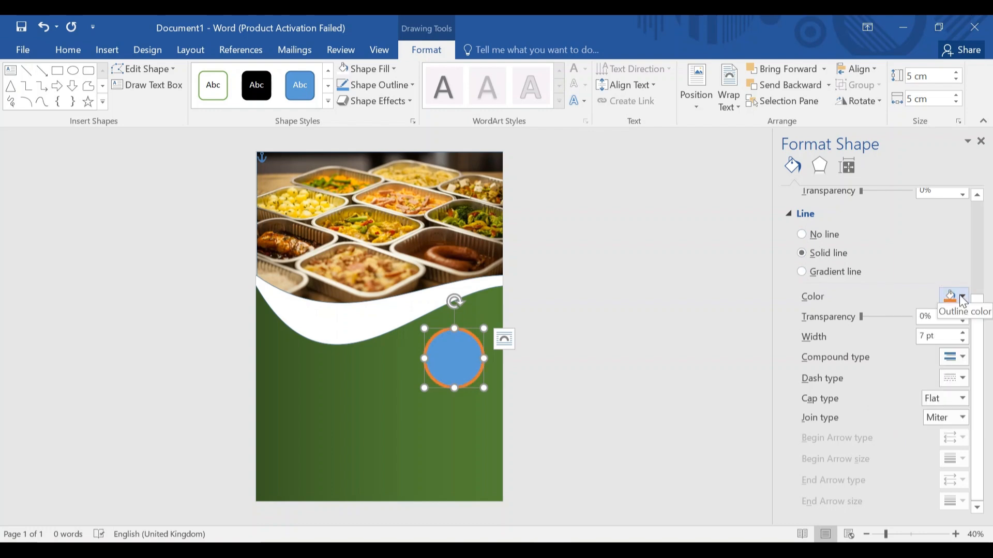
pyautogui.click(961, 297)
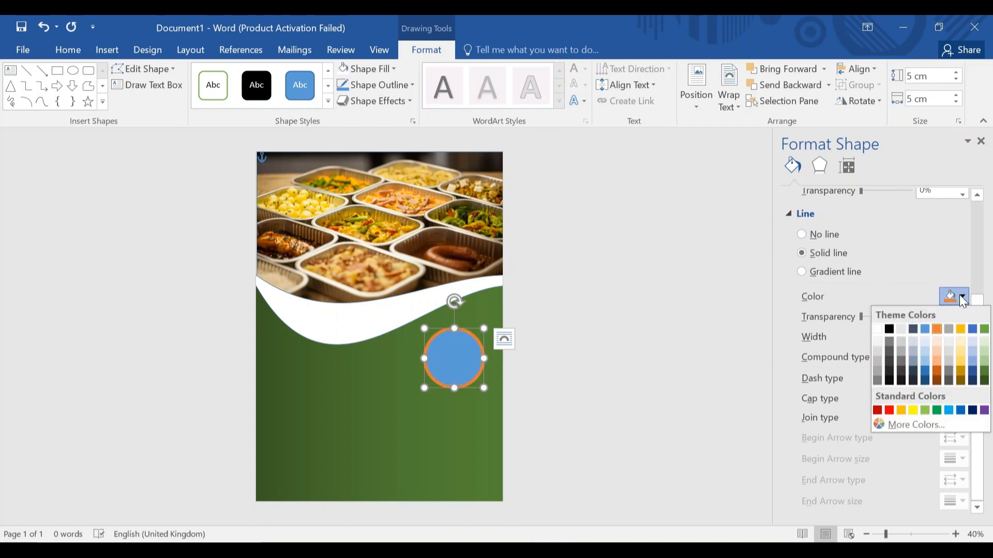
pyautogui.click(961, 357)
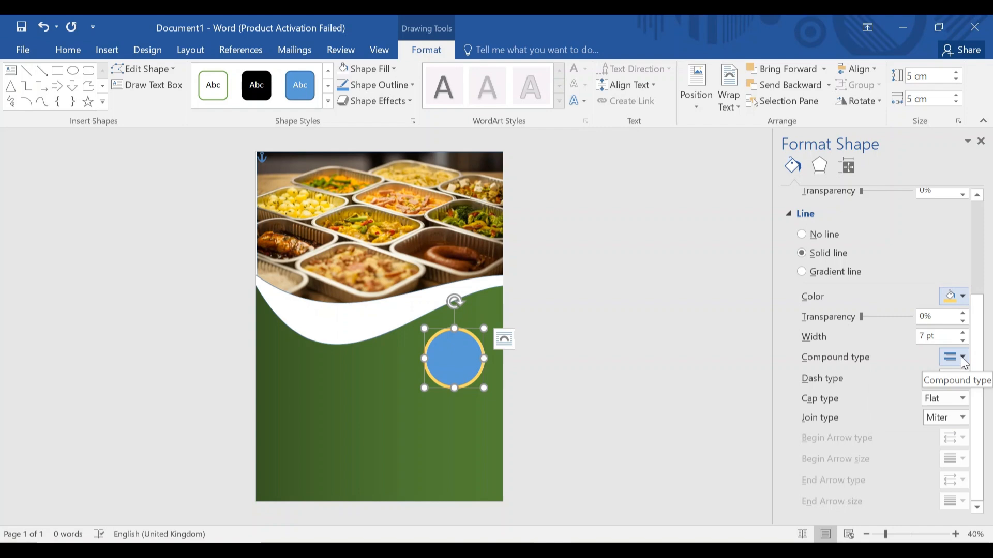
pyautogui.click(963, 301)
pyautogui.click(963, 301)
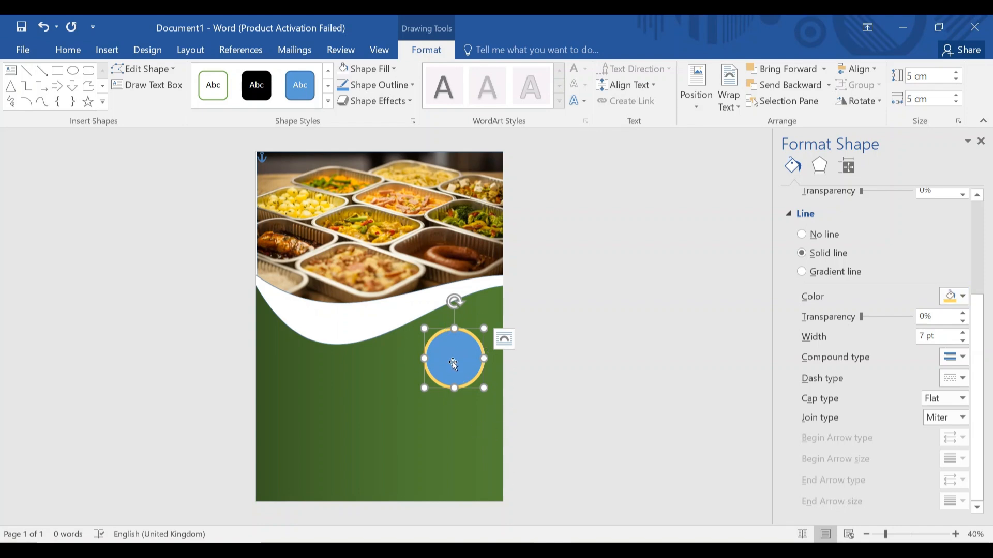
# Move the circle onto the wave edge and copy it into four zigzag circles.
pyautogui.moveTo(455, 366); pyautogui.dragTo(456, 314)
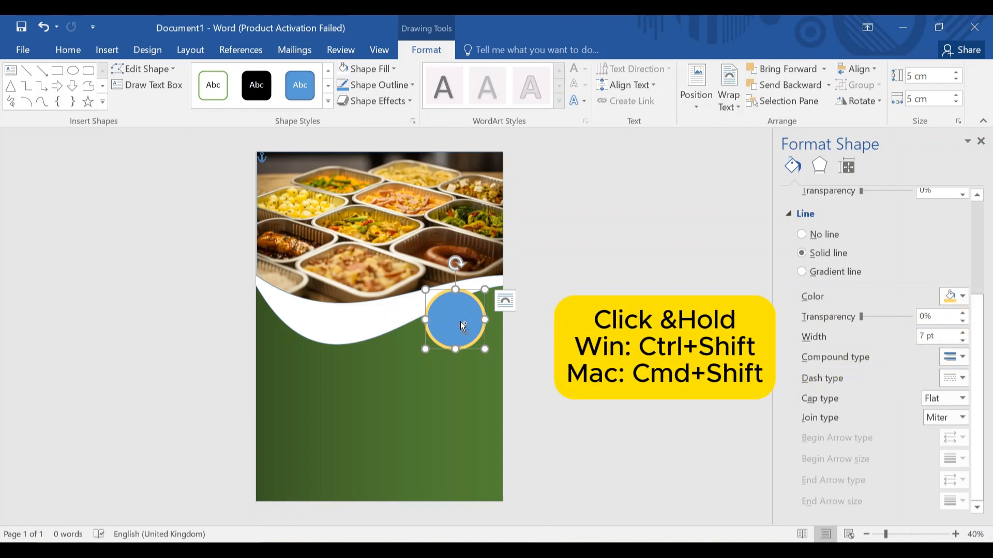
pyautogui.moveTo(463, 326); pyautogui.dragTo(458, 393)
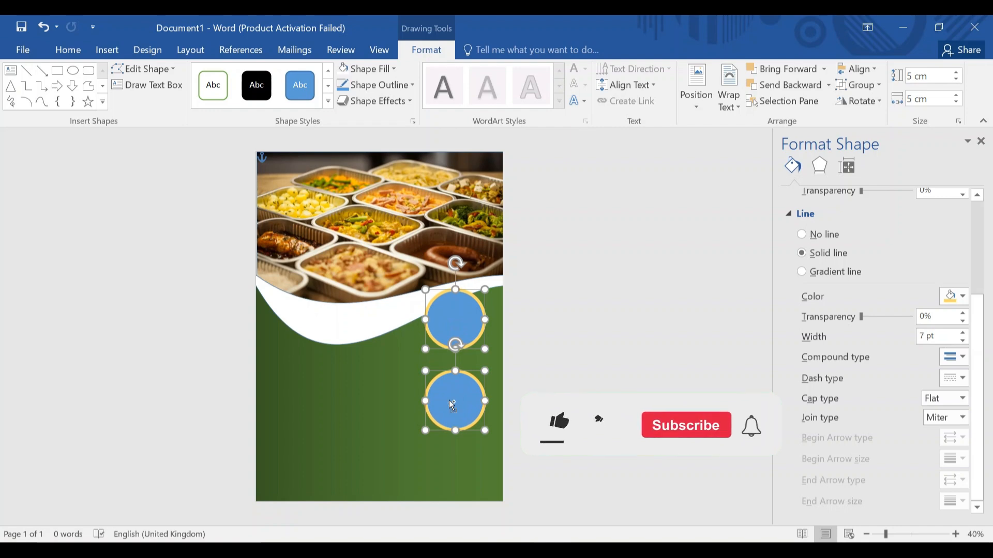
pyautogui.moveTo(452, 405); pyautogui.dragTo(394, 406)
pyautogui.moveTo(393, 453)
pyautogui.mouseDown()
pyautogui.moveTo(393, 393)
pyautogui.moveTo(388, 437)
pyautogui.moveTo(399, 450)
pyautogui.mouseUp()
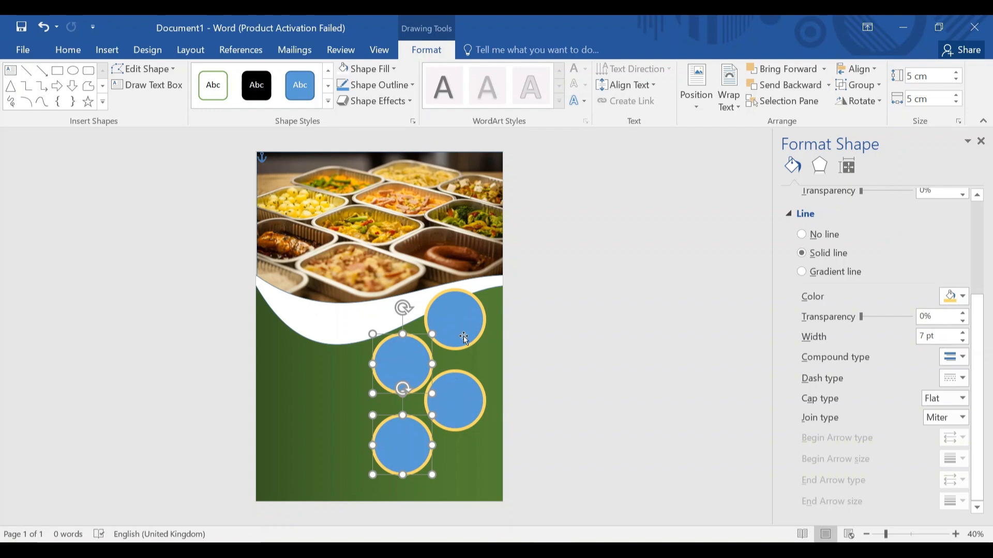
pyautogui.click(465, 321)
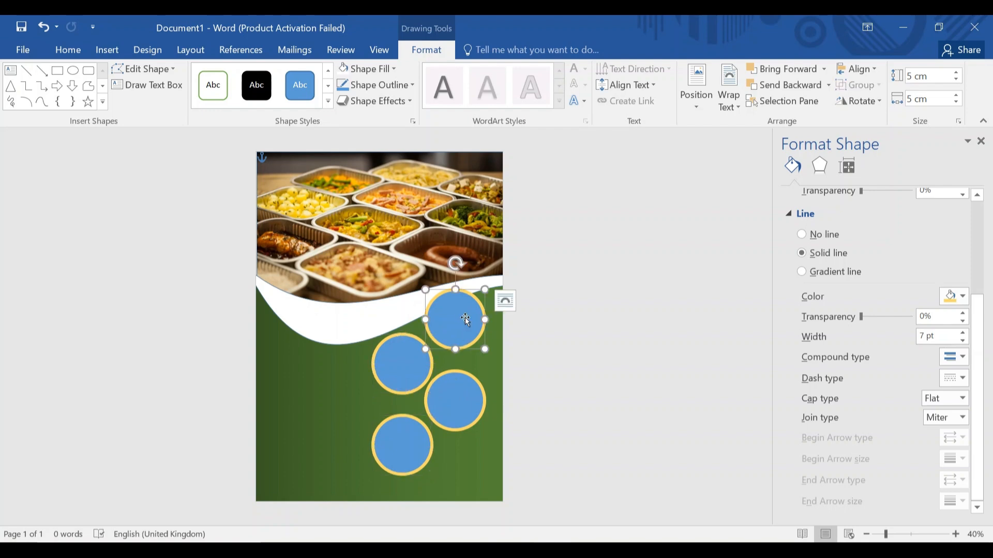
# Fill the top circle with the pizza photo.
pyautogui.click(395, 72)
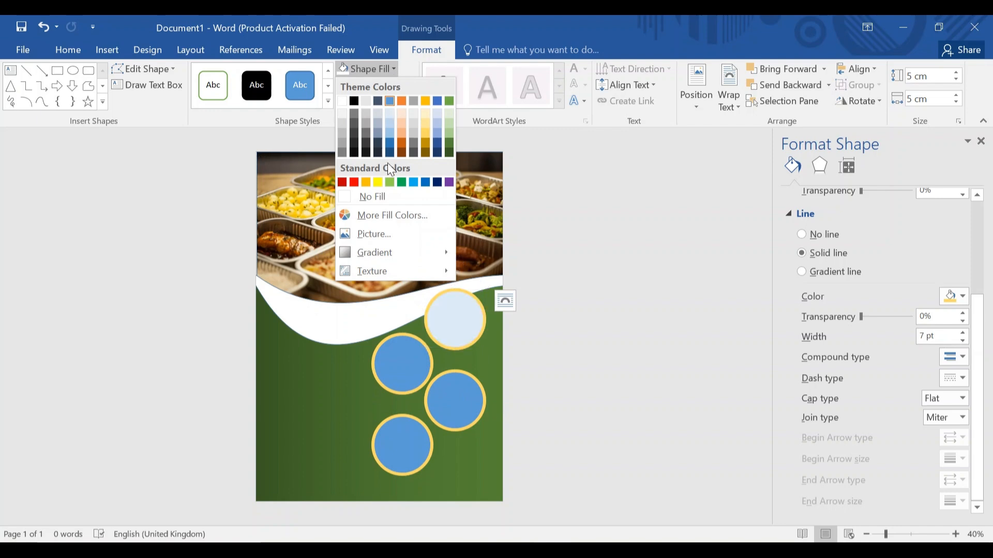
pyautogui.click(386, 236)
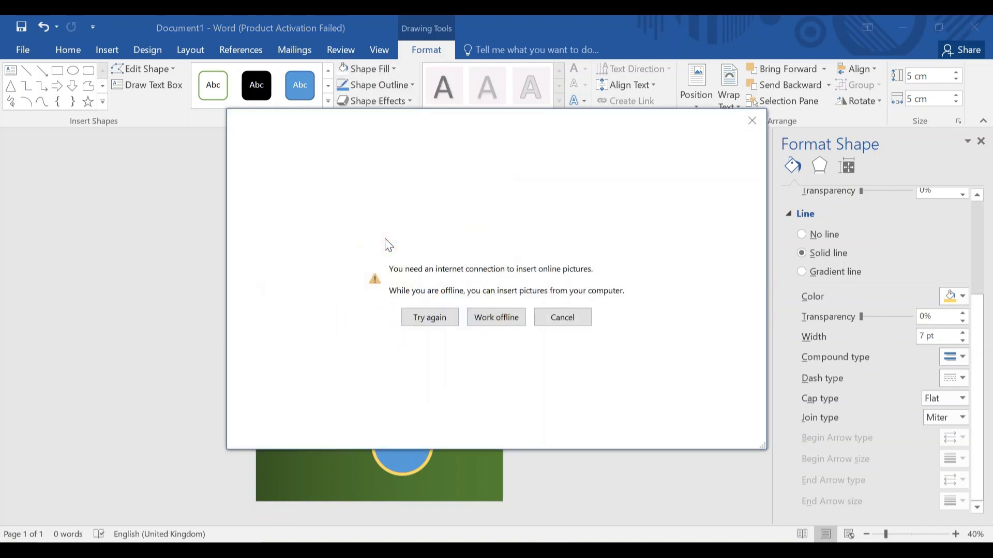
pyautogui.click(497, 317)
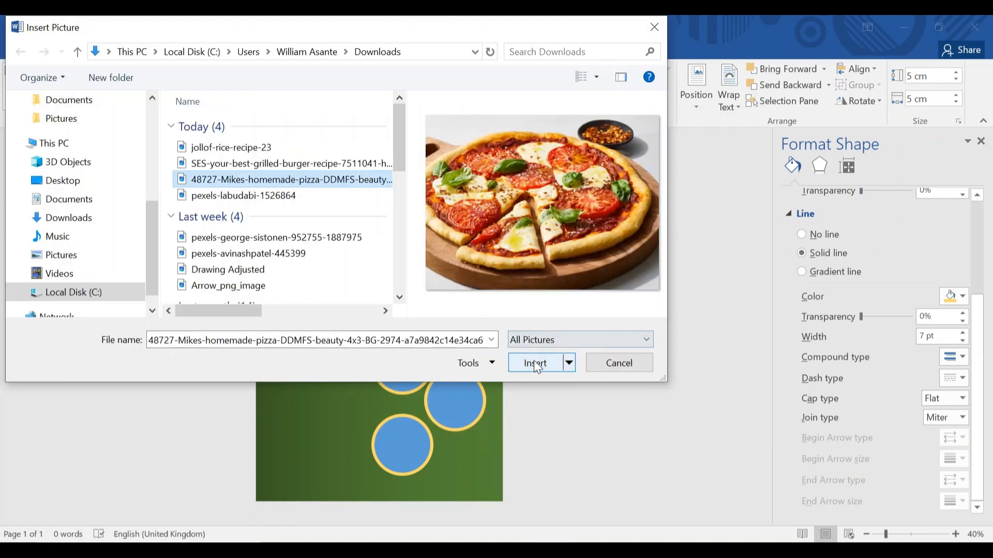
pyautogui.click(536, 364)
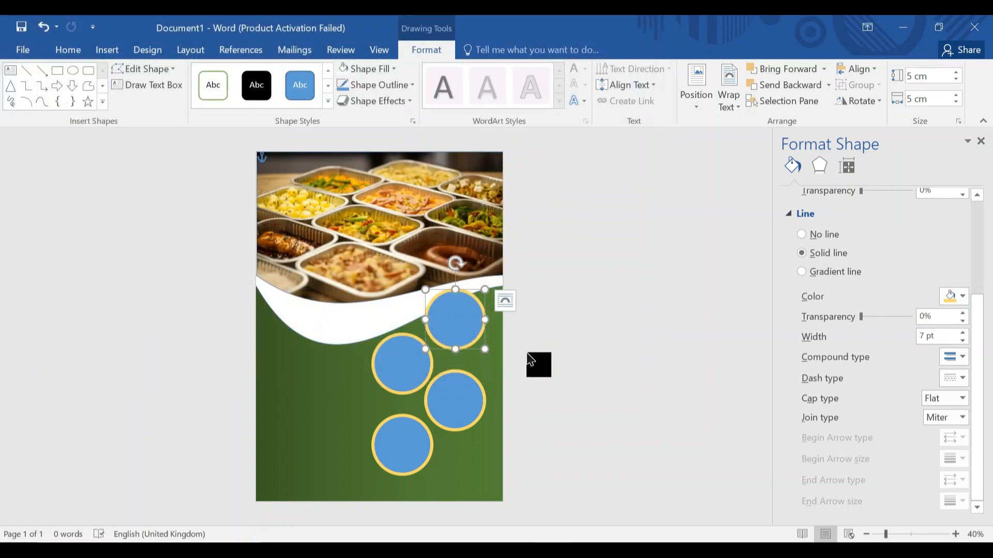
# Fill the upper-left circle with the burger photo.
pyautogui.click(412, 362)
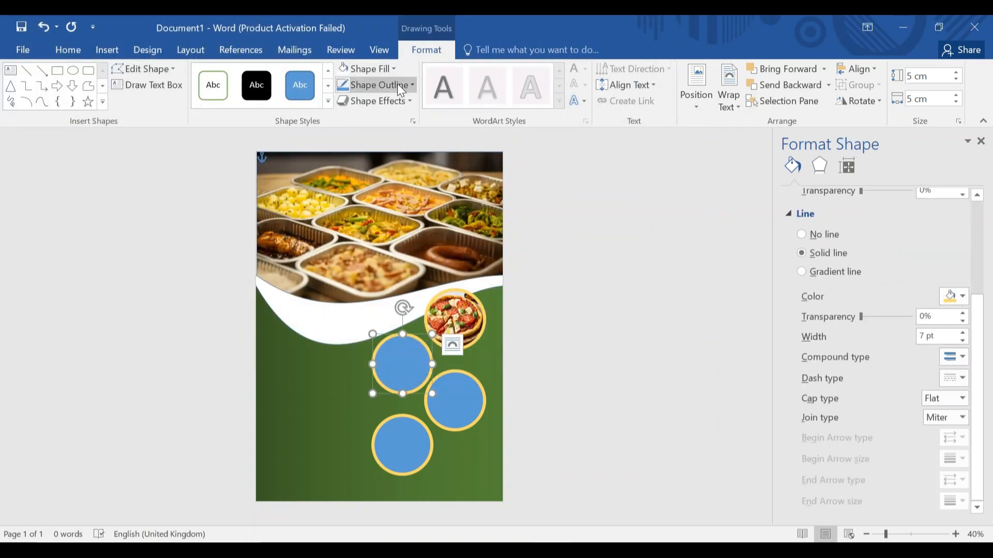
pyautogui.click(394, 69)
pyautogui.click(366, 195)
pyautogui.click(284, 162)
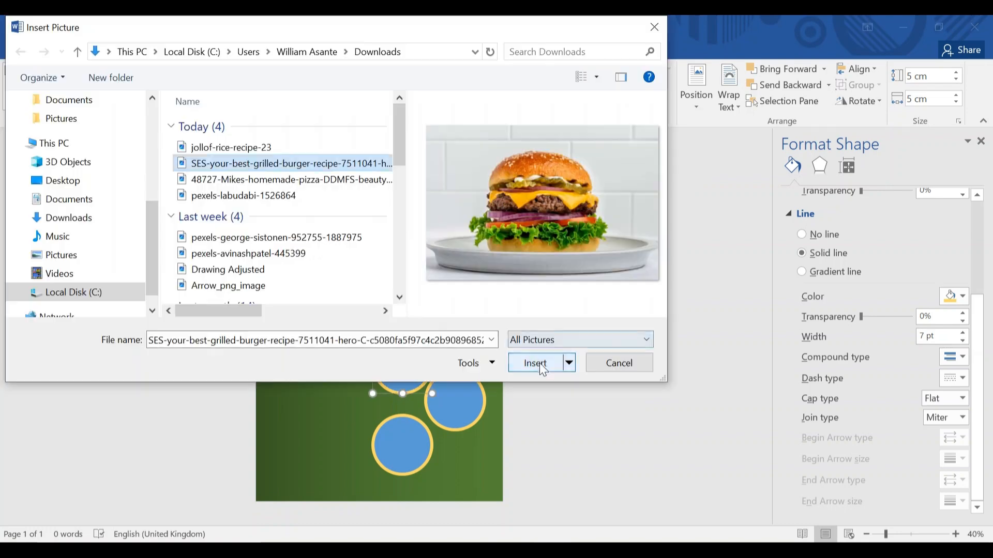
pyautogui.click(541, 362)
pyautogui.click(455, 400)
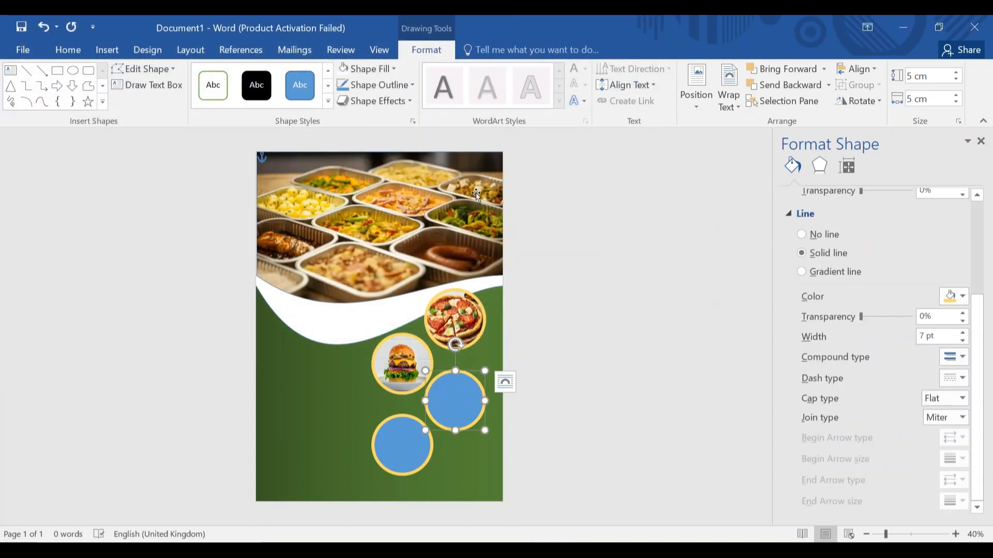
# Fill the bottom circle with the jollof rice photo.
pyautogui.click(393, 69)
pyautogui.click(391, 232)
pyautogui.click(489, 317)
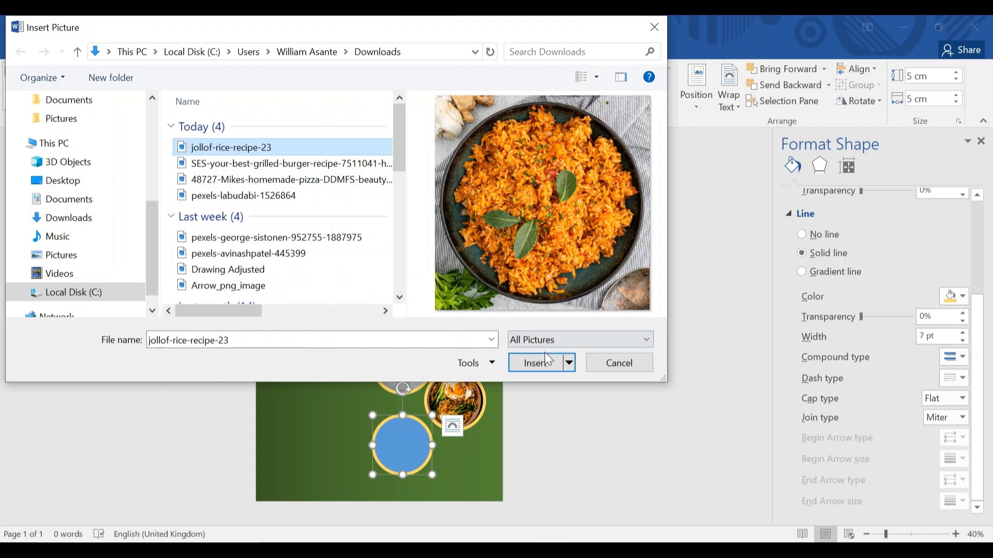
pyautogui.click(541, 361)
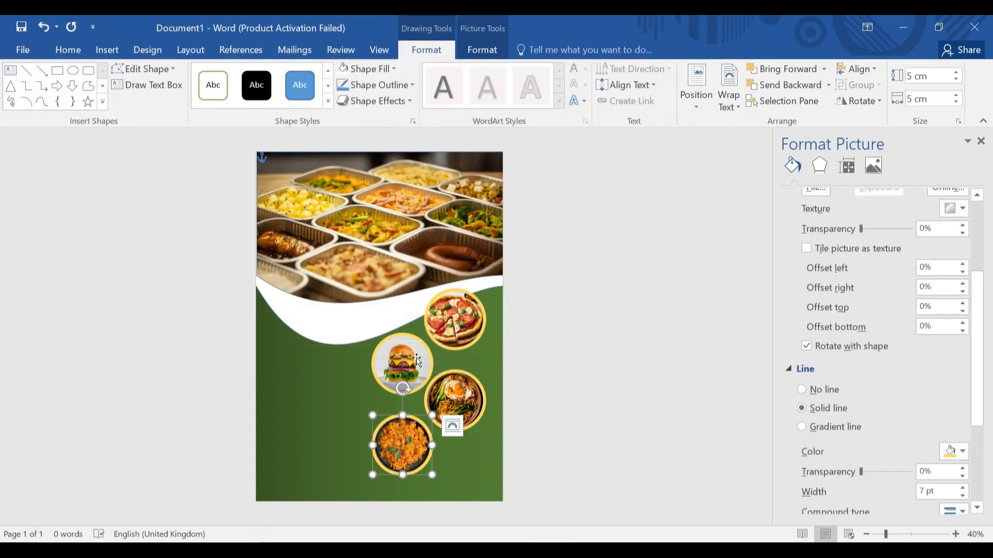
pyautogui.click(107, 50)
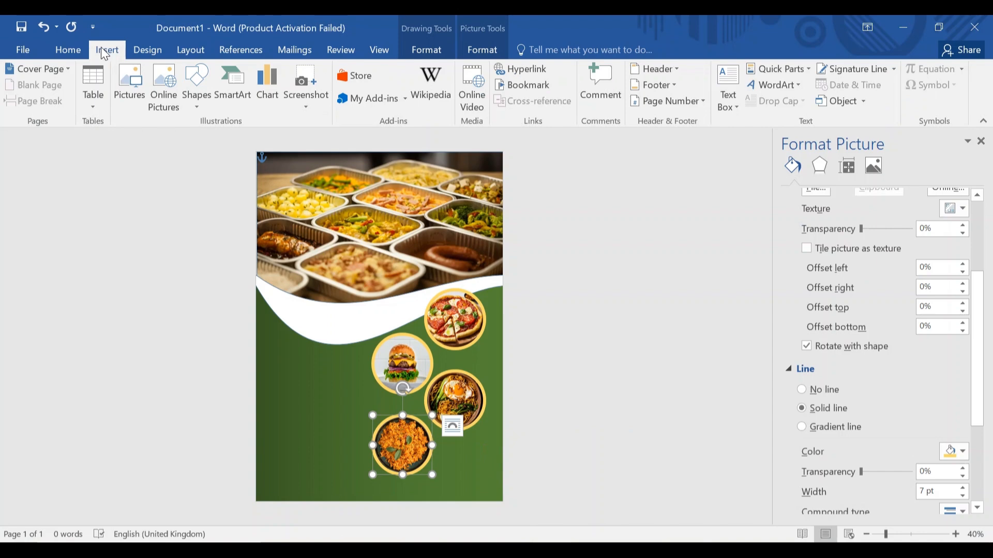
# Draw a custom text box on the green area left of the burger circle.
pyautogui.click(731, 101)
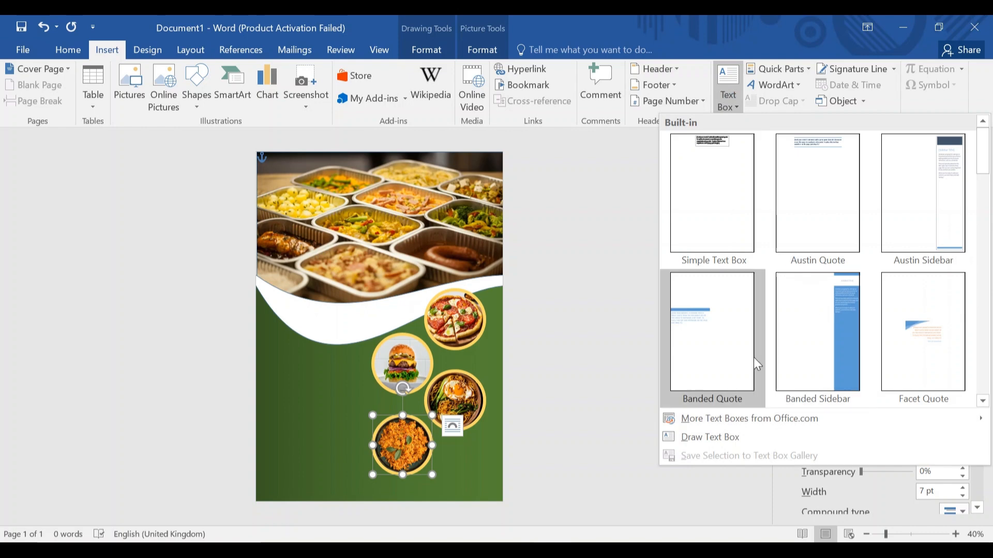
pyautogui.click(758, 447)
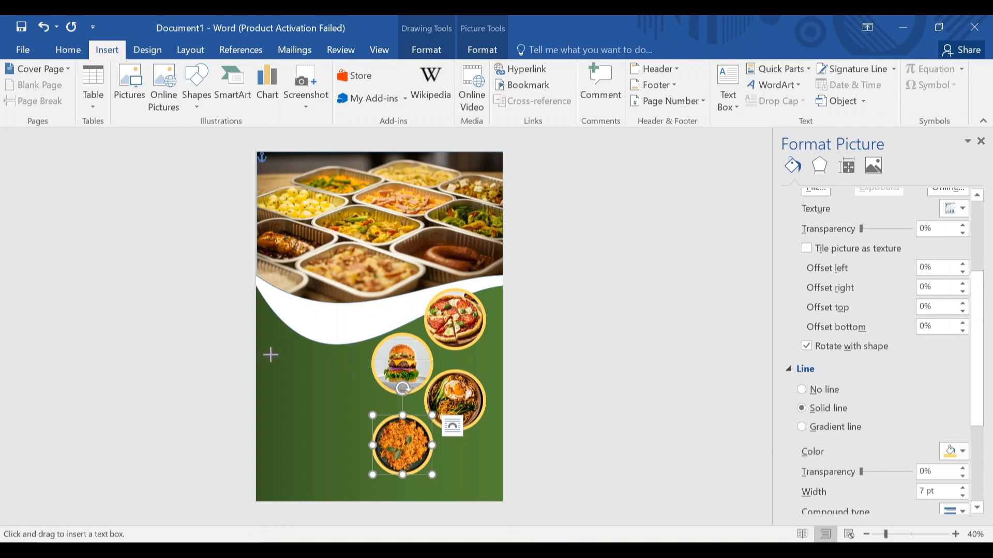
pyautogui.moveTo(270, 354); pyautogui.dragTo(358, 385)
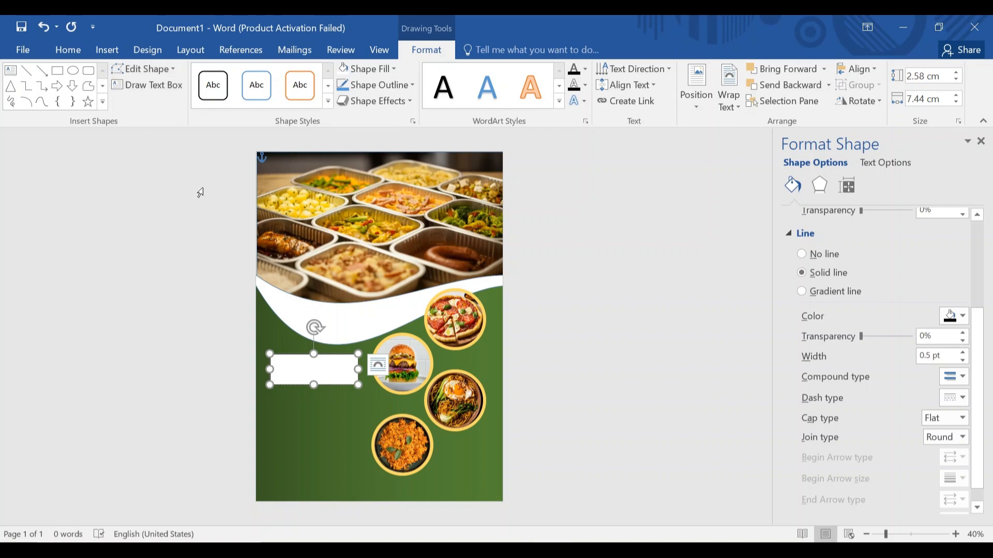
pyautogui.click(71, 51)
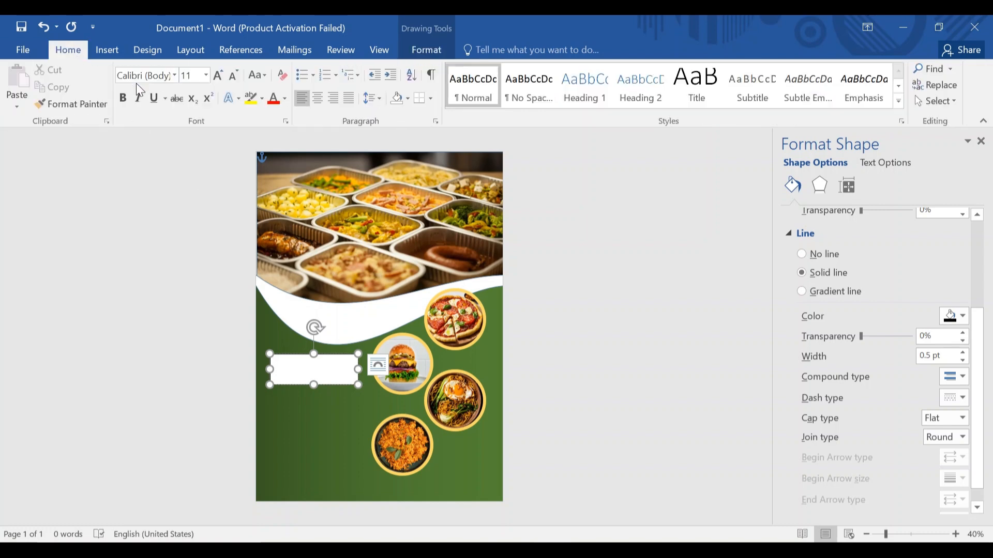
# Set the text box font to Arial Black at 28 pt.
pyautogui.click(176, 79)
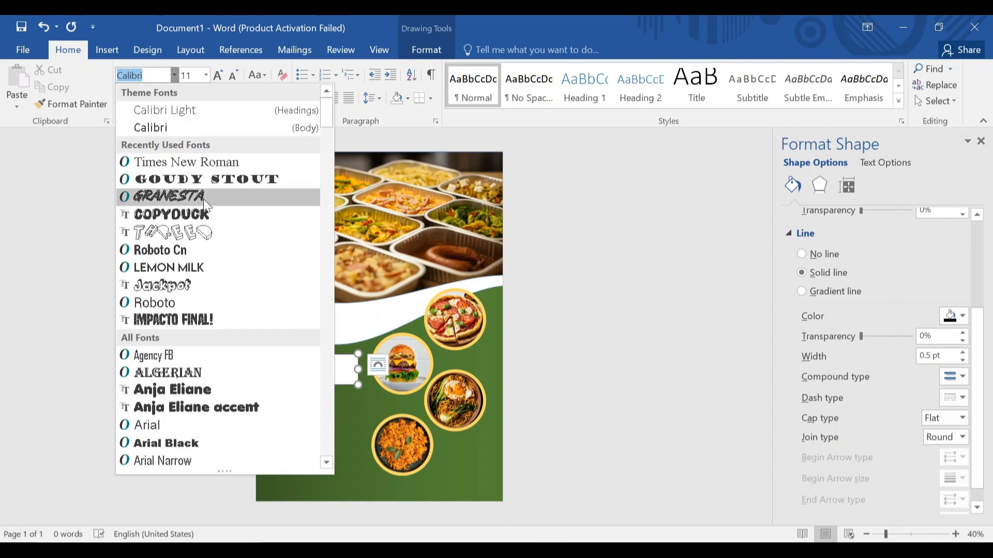
pyautogui.scroll(-5, 205, 237)
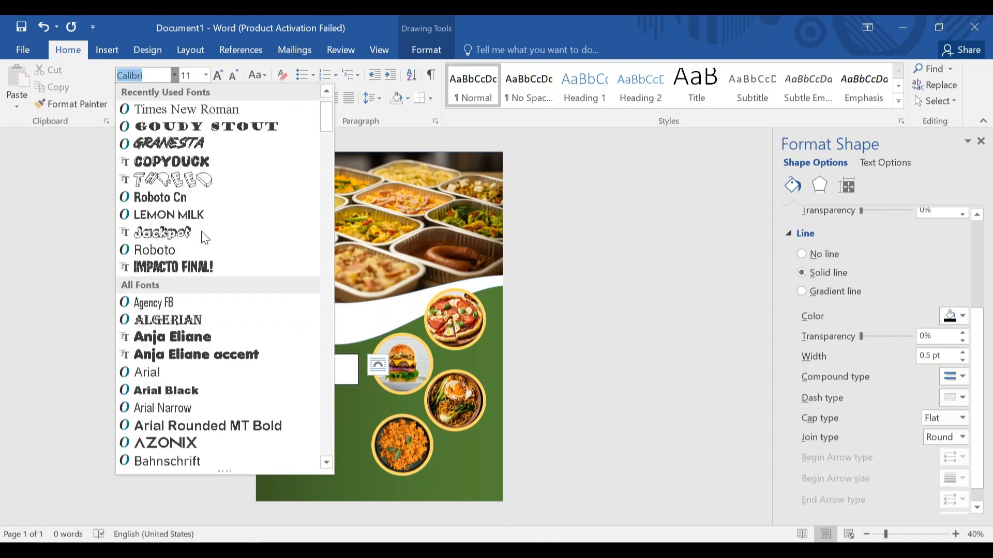
pyautogui.scroll(1, 191, 219)
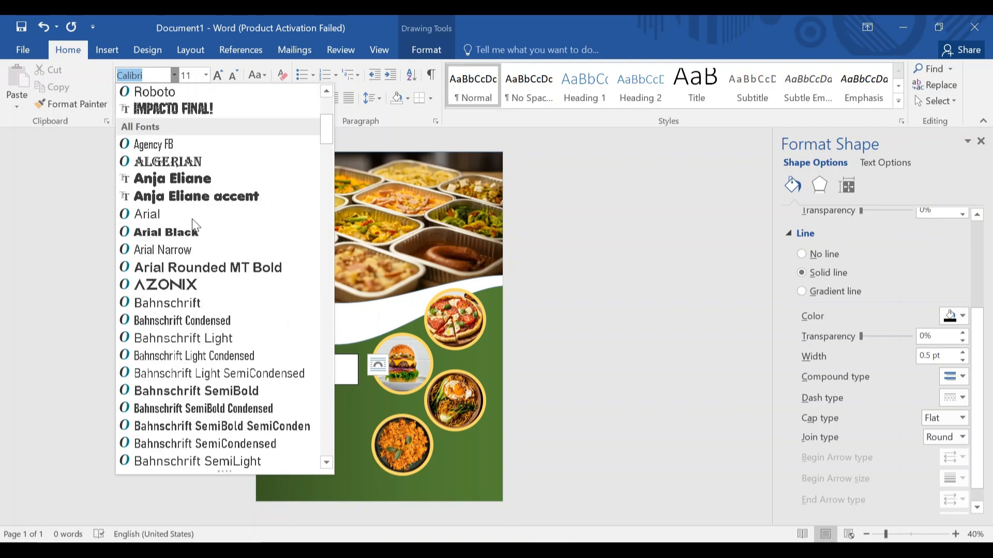
pyautogui.moveTo(327, 134); pyautogui.dragTo(328, 139)
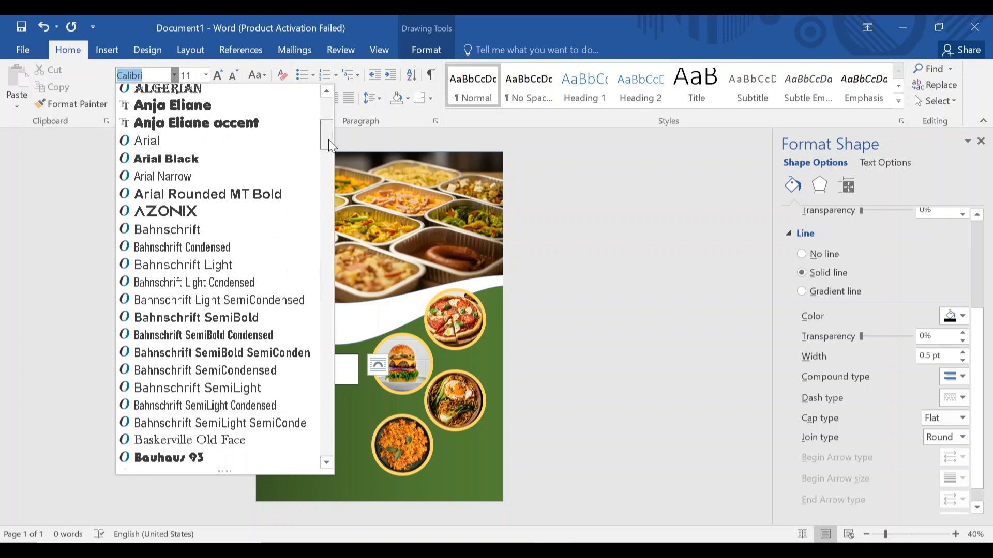
pyautogui.click(233, 164)
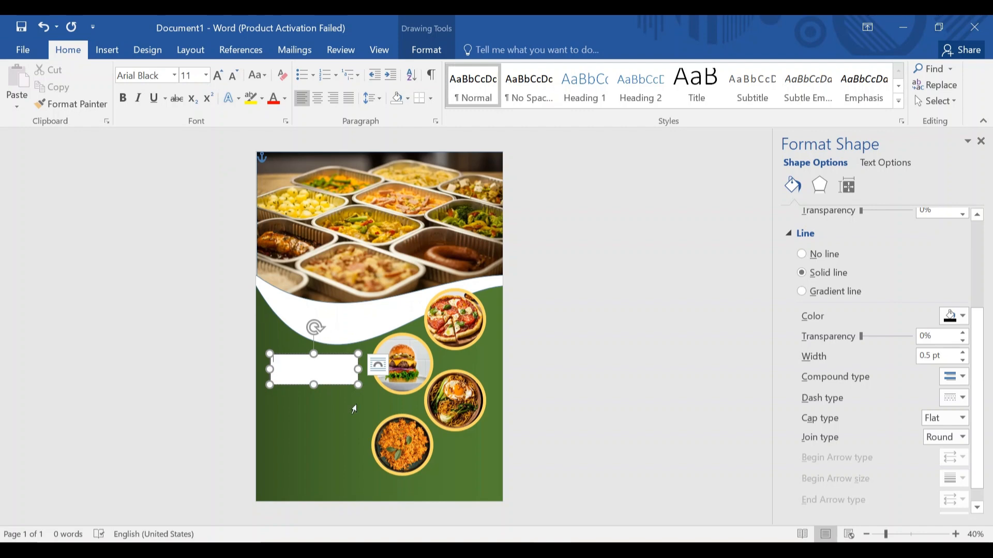
pyautogui.write('M')
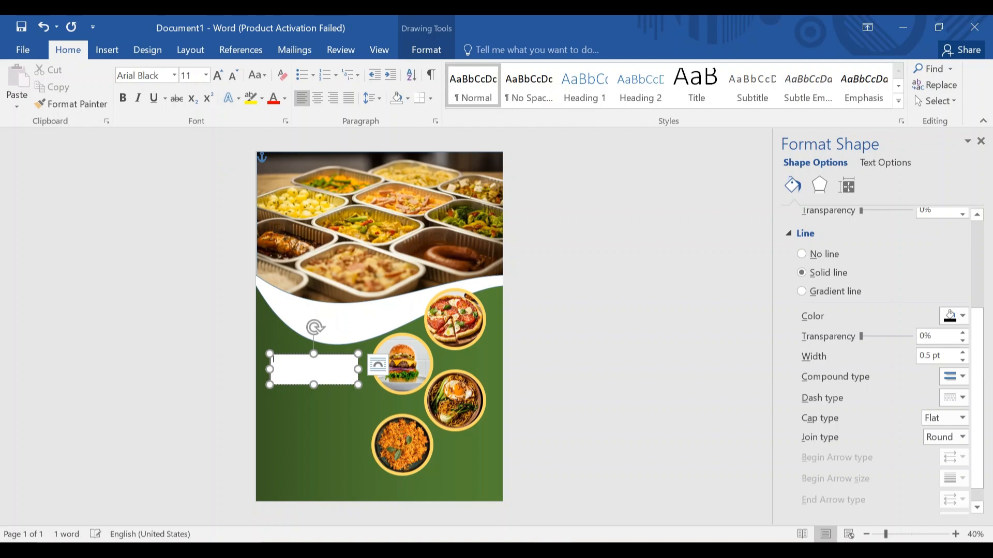
pyautogui.click(205, 76)
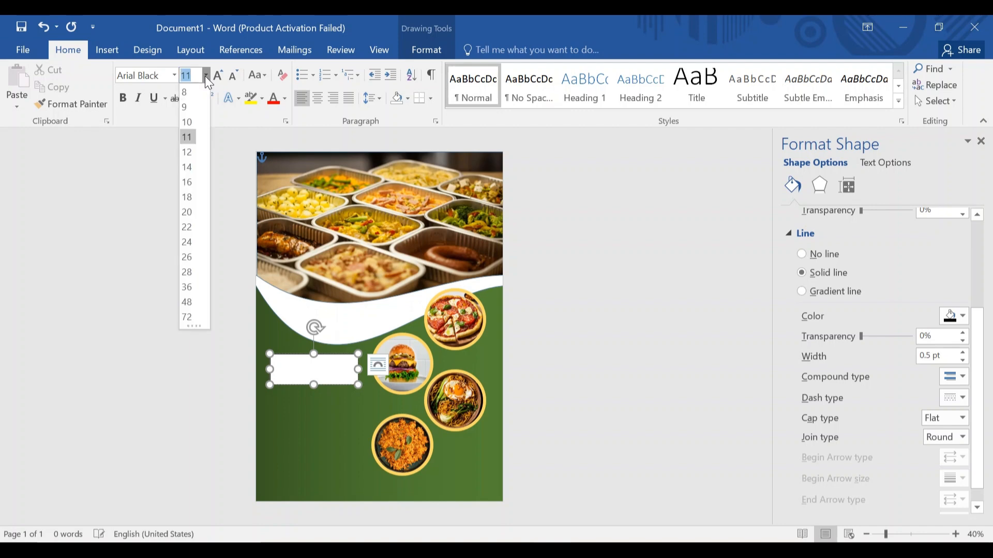
pyautogui.click(191, 270)
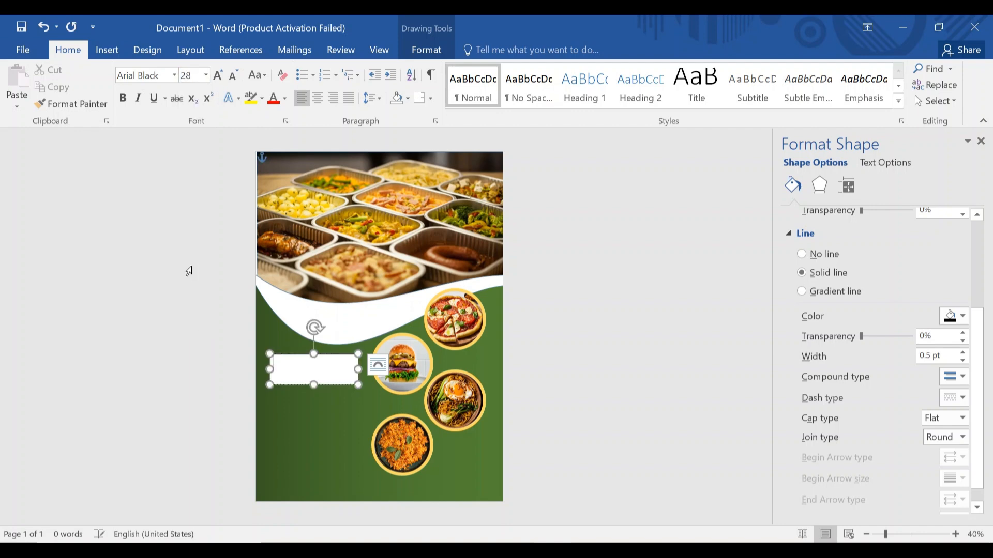
# Type MENU in the box and enlarge it to 36 pt.
pyautogui.write('MENU')
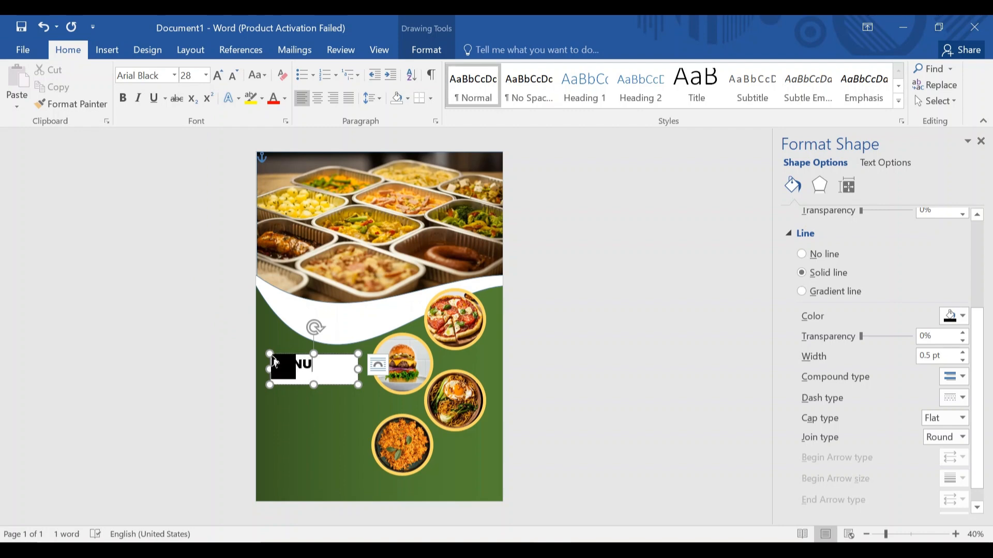
pyautogui.moveTo(274, 362); pyautogui.dragTo(311, 364)
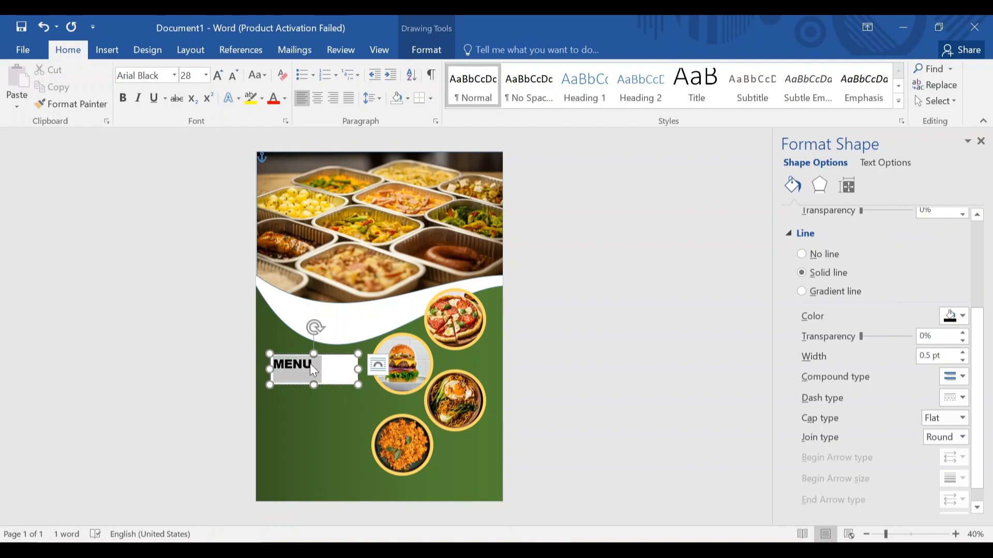
pyautogui.click(206, 75)
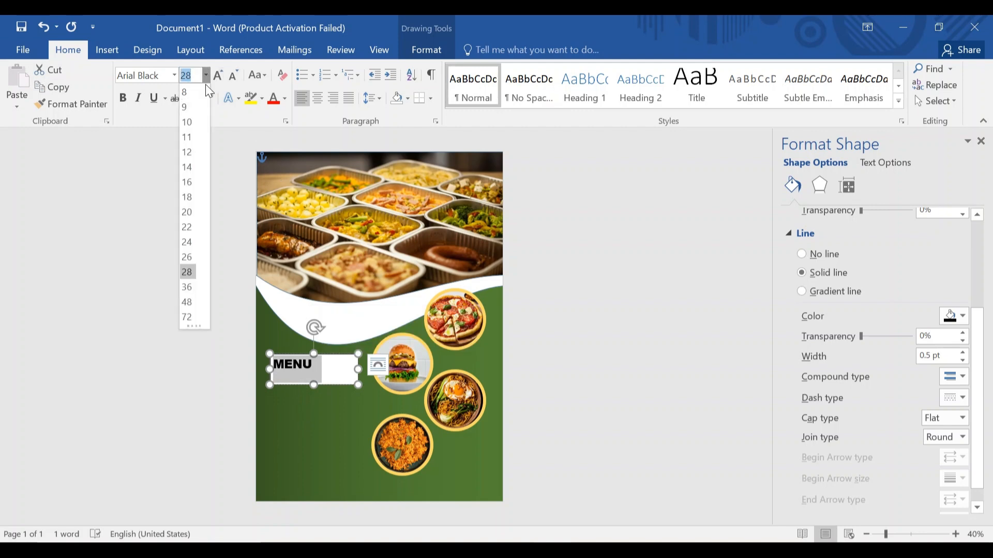
pyautogui.click(188, 287)
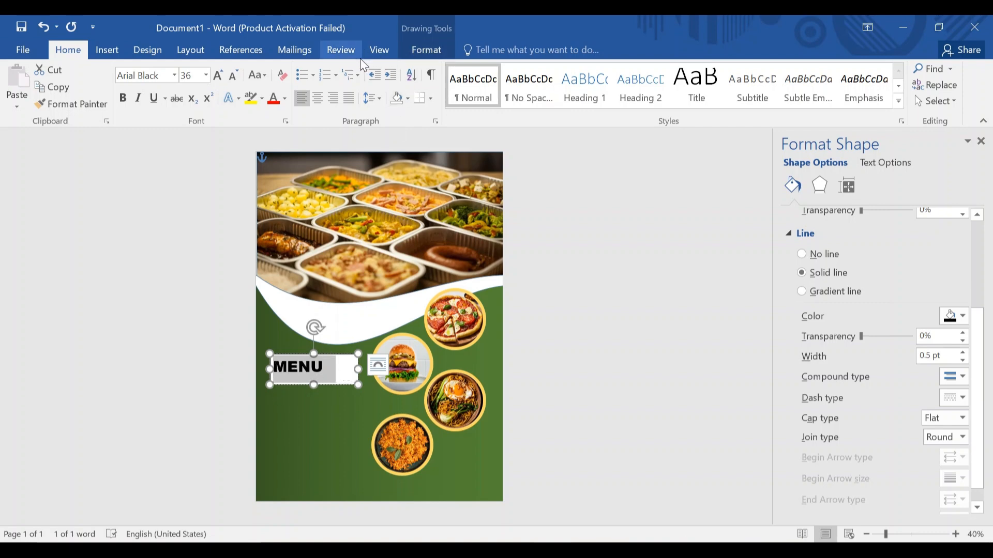
pyautogui.click(422, 52)
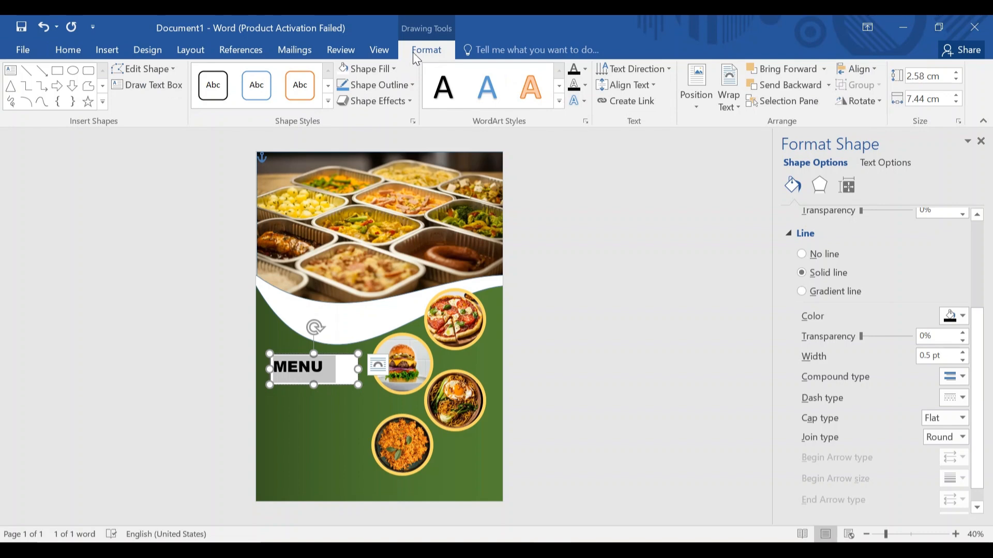
# Give the MENU text box no fill and no outline.
pyautogui.click(382, 72)
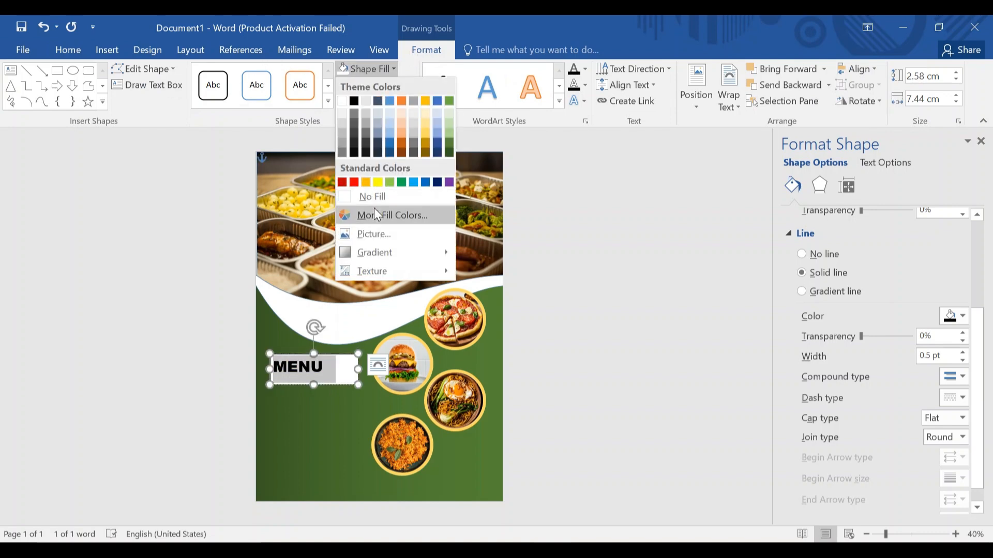
pyautogui.click(375, 195)
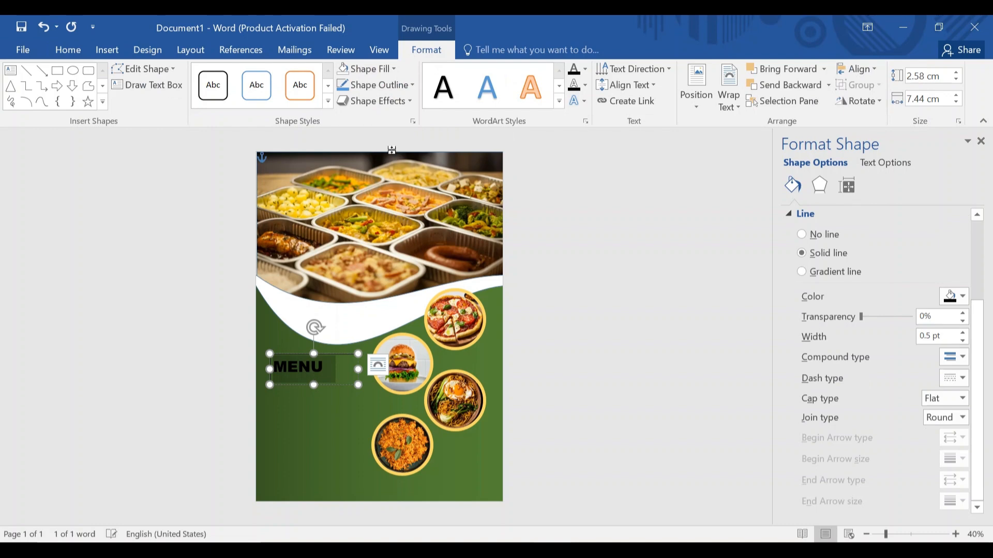
pyautogui.click(400, 86)
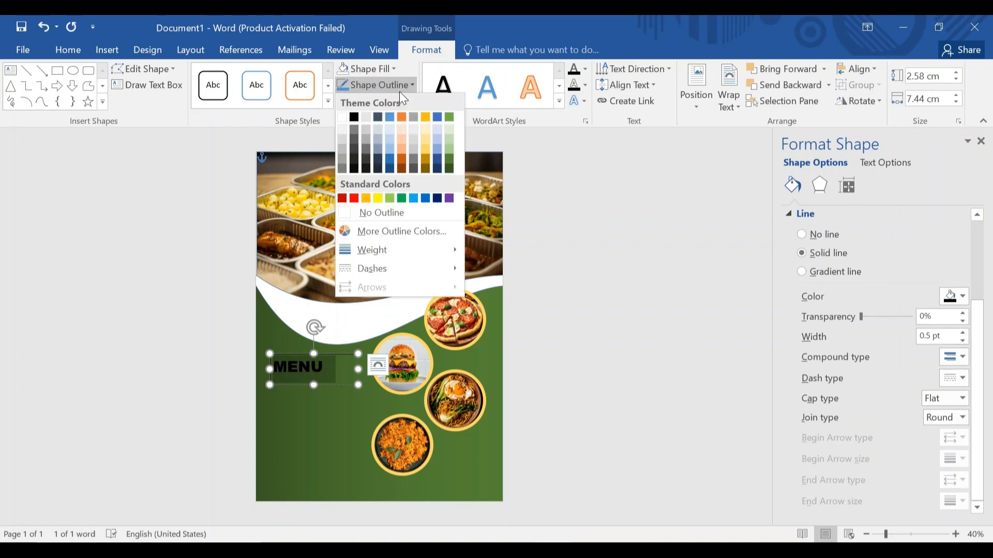
pyautogui.click(380, 214)
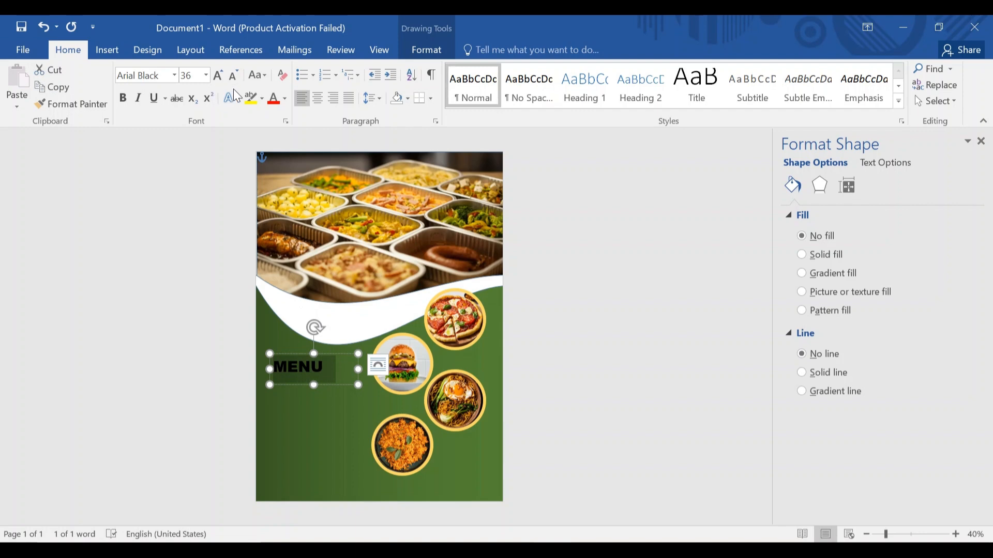
# Make the MENU lettering white.
pyautogui.click(279, 96)
pyautogui.click(284, 96)
pyautogui.click(273, 148)
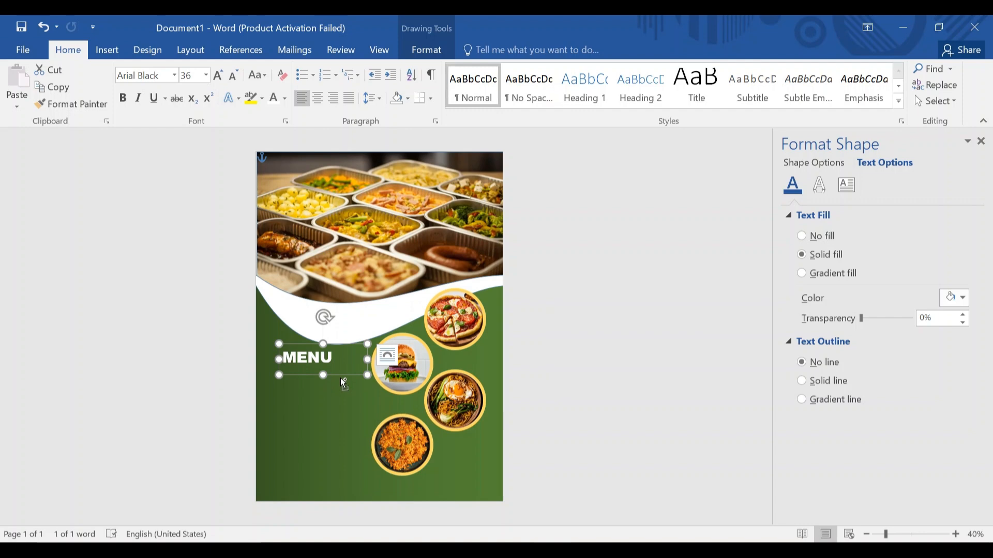
# Duplicate the MENU box below it and replace its text with 26 pt JOLLOF RICE.
pyautogui.moveTo(340, 377); pyautogui.dragTo(341, 402)
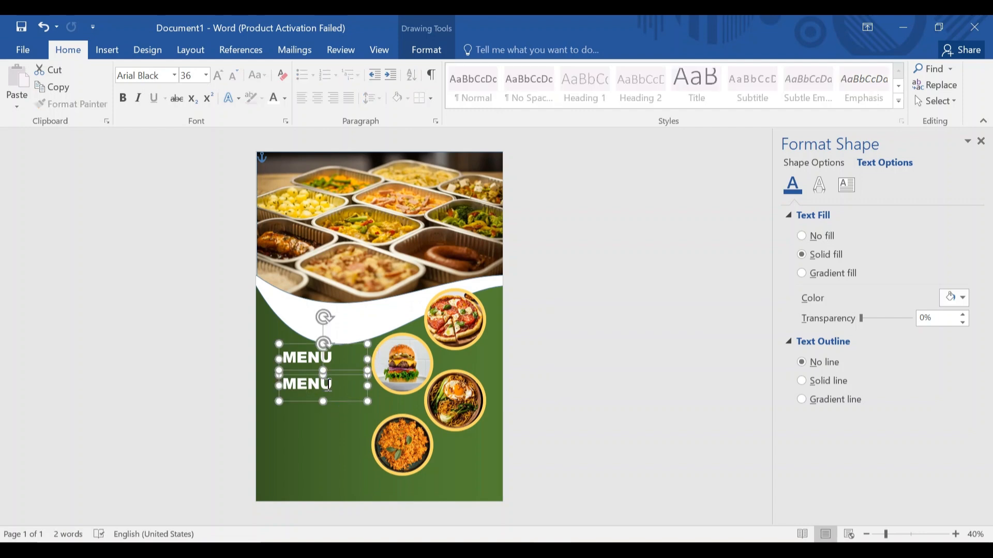
pyautogui.click(333, 385)
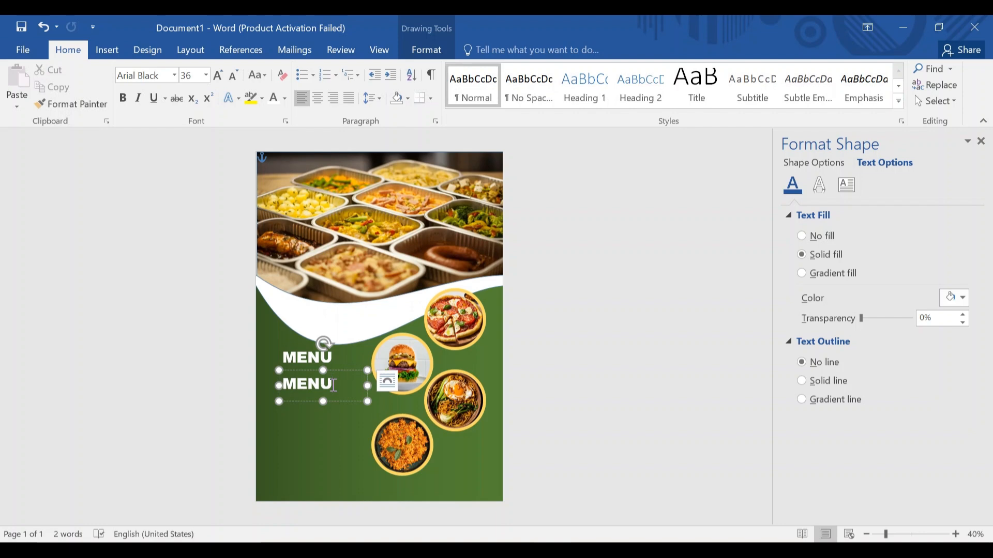
pyautogui.press('BackSpace')
pyautogui.press('BackSpace')
pyautogui.press('BackSpace')
pyautogui.press('BackSpace')
pyautogui.click(205, 74)
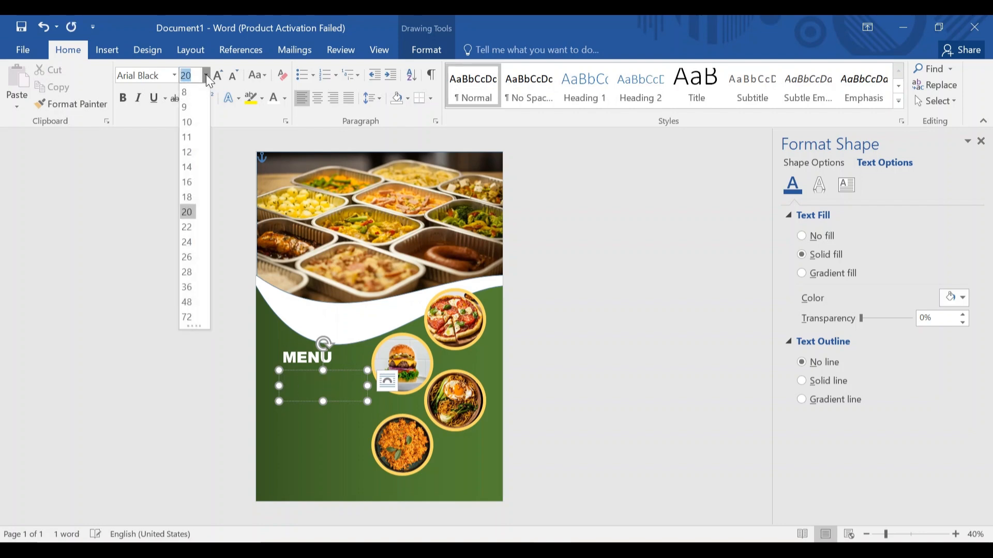
pyautogui.click(189, 257)
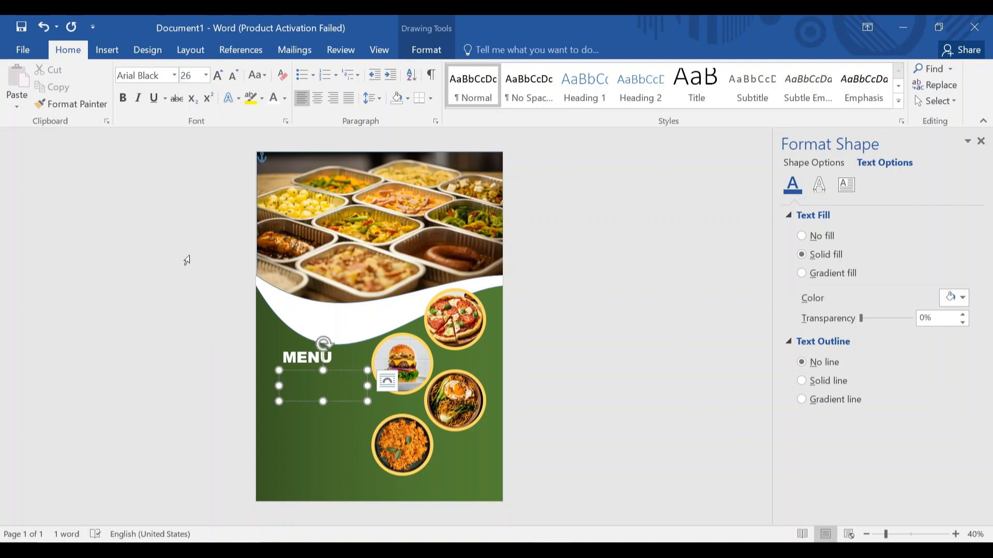
pyautogui.write('JO')
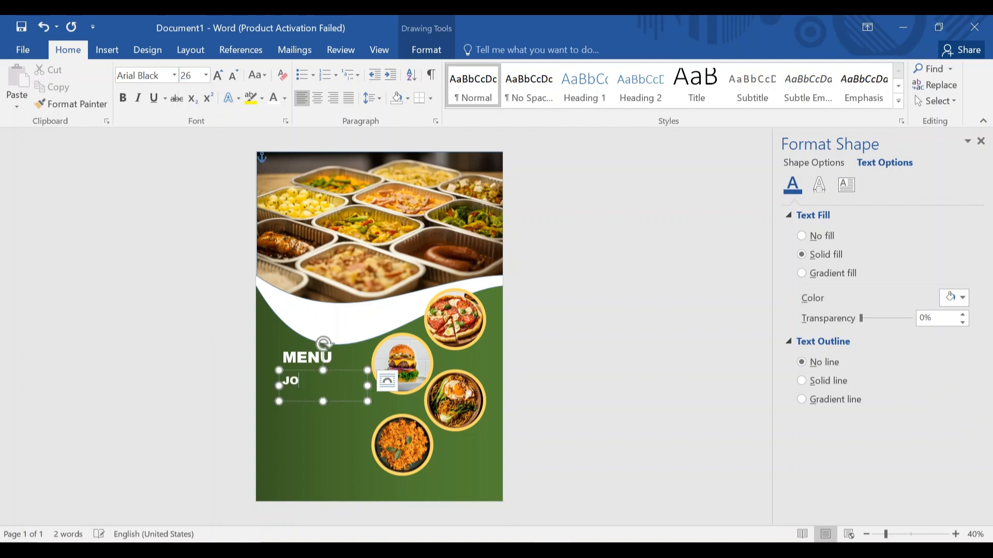
pyautogui.write('LLO')
pyautogui.write('F RICE')
# Draw a small oval level with the JOLLOF RICE text.
pyautogui.click(111, 55)
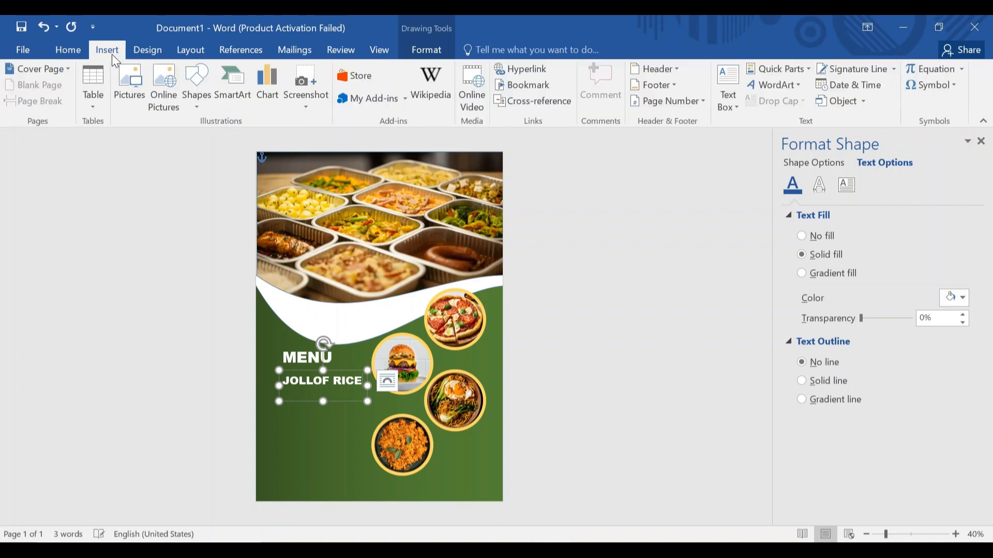
pyautogui.click(197, 84)
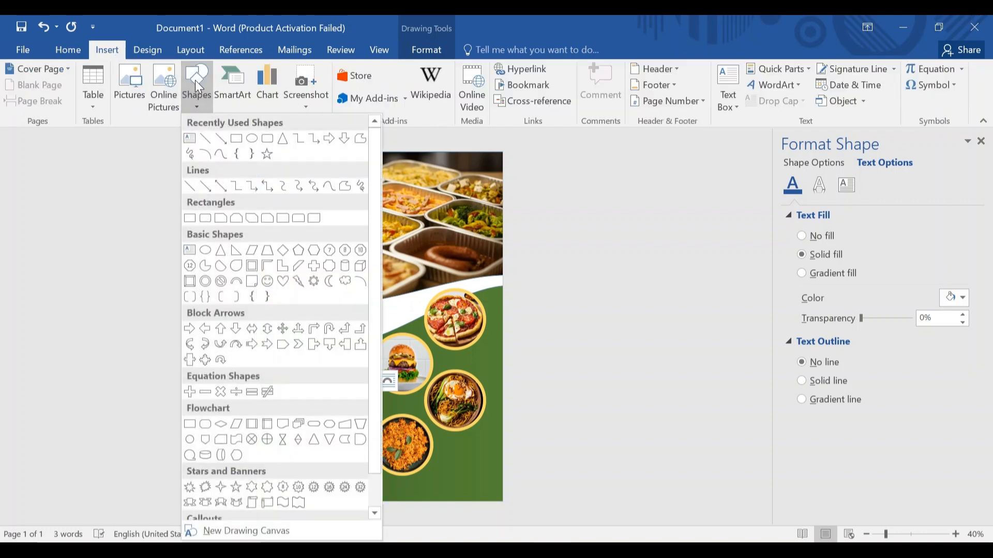
pyautogui.click(253, 138)
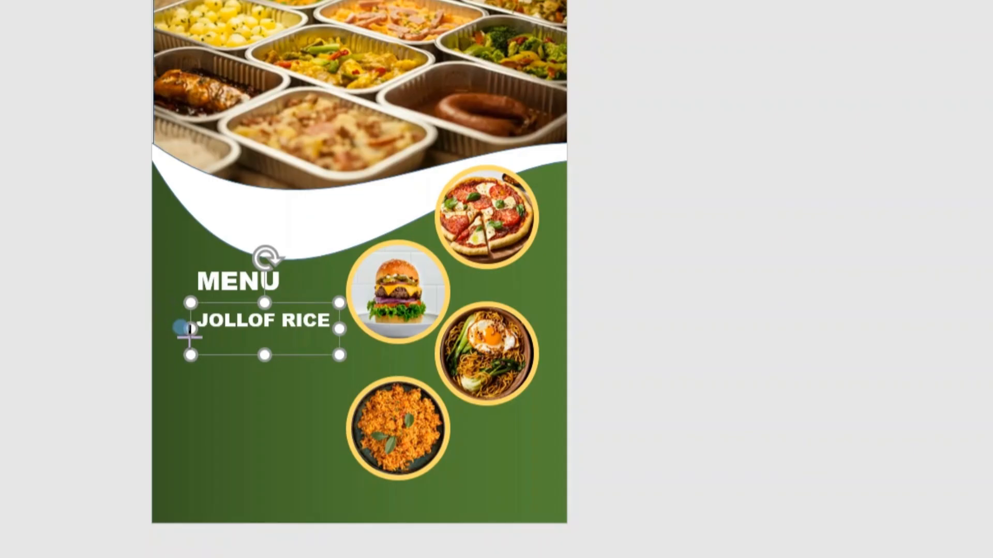
pyautogui.moveTo(190, 337); pyautogui.dragTo(190, 338)
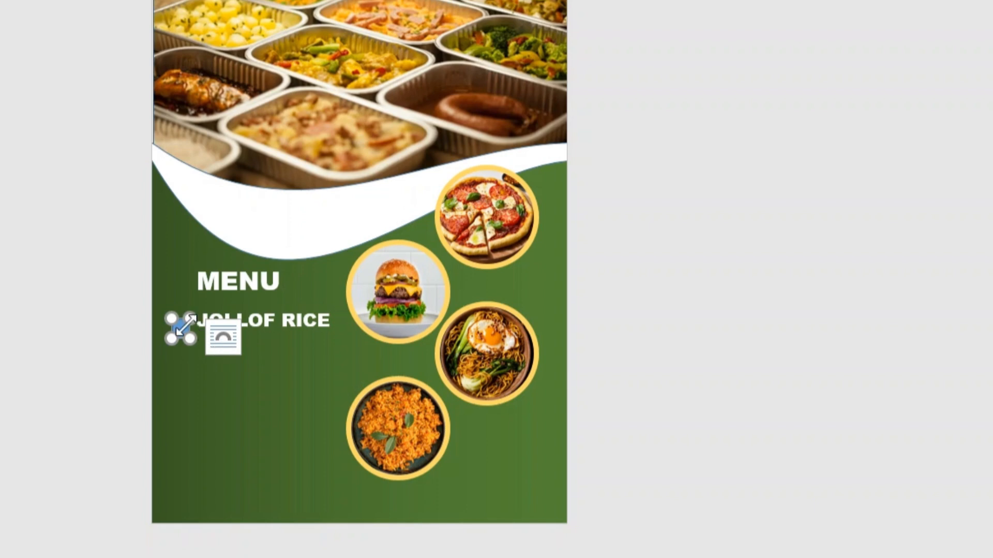
pyautogui.moveTo(180, 329); pyautogui.dragTo(178, 318)
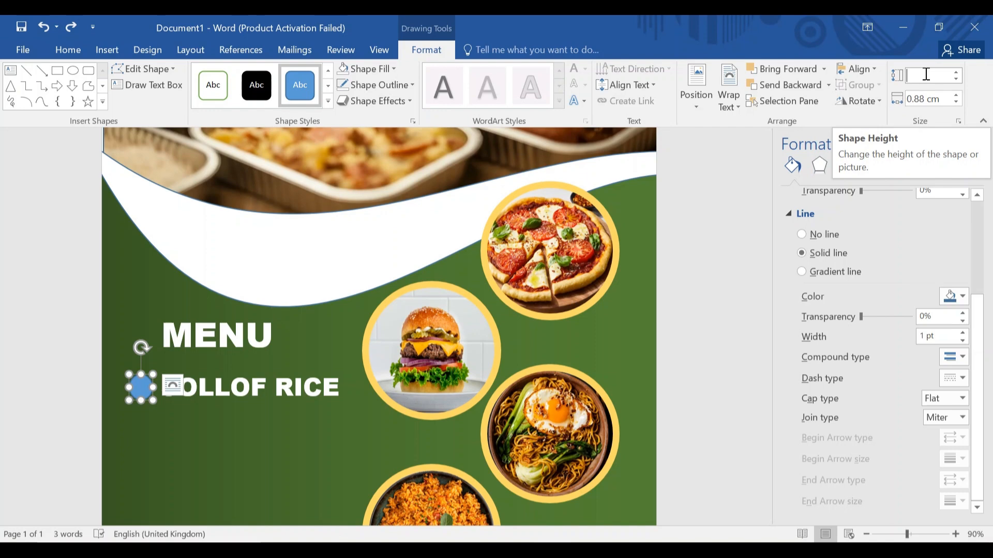
# Resize the circle to 0.7 × 0.7 cm and place it left of JOLLOF RICE.
pyautogui.write('0.7')
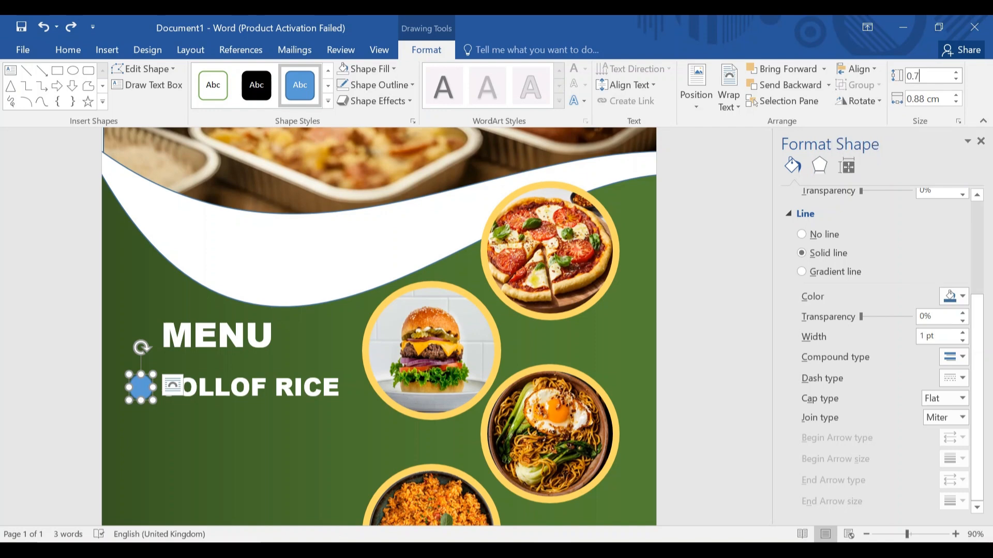
pyautogui.click(927, 99)
pyautogui.click(924, 99)
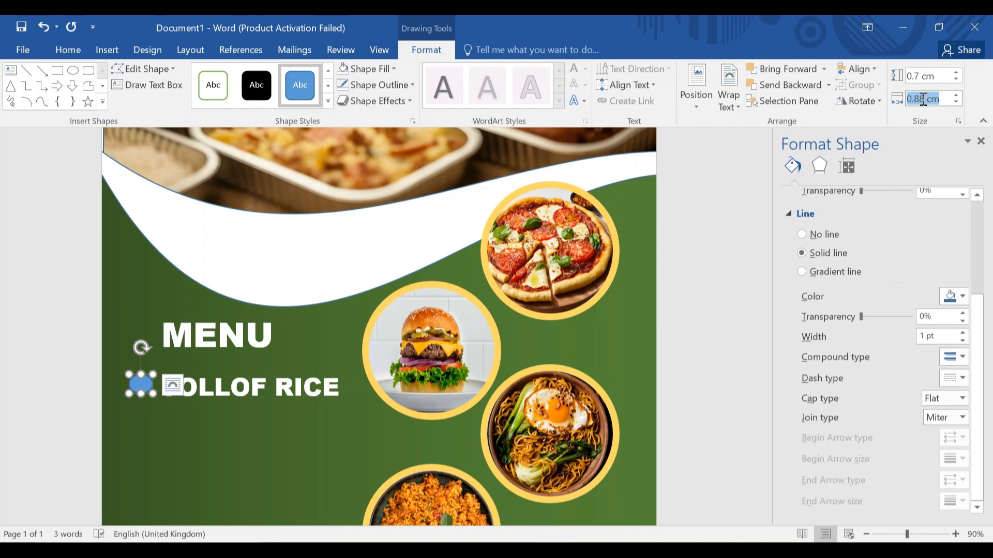
pyautogui.click(923, 99)
pyautogui.press('BackSpace')
pyautogui.press('BackSpace')
pyautogui.press('BackSpace')
pyautogui.press('BackSpace')
pyautogui.write('0.7')
pyautogui.press('Return')
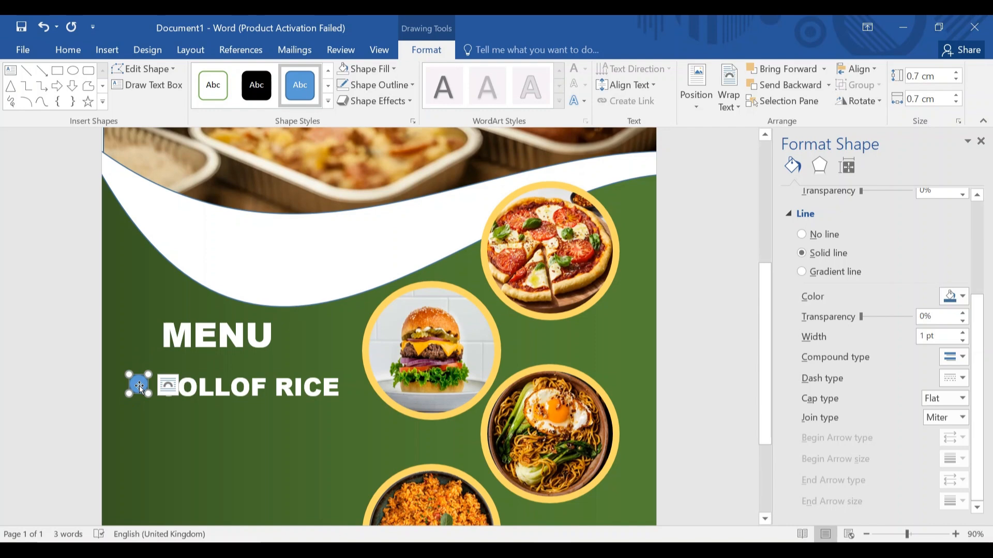
pyautogui.moveTo(138, 386)
pyautogui.mouseDown()
pyautogui.moveTo(149, 356)
pyautogui.moveTo(142, 389)
pyautogui.mouseUp()
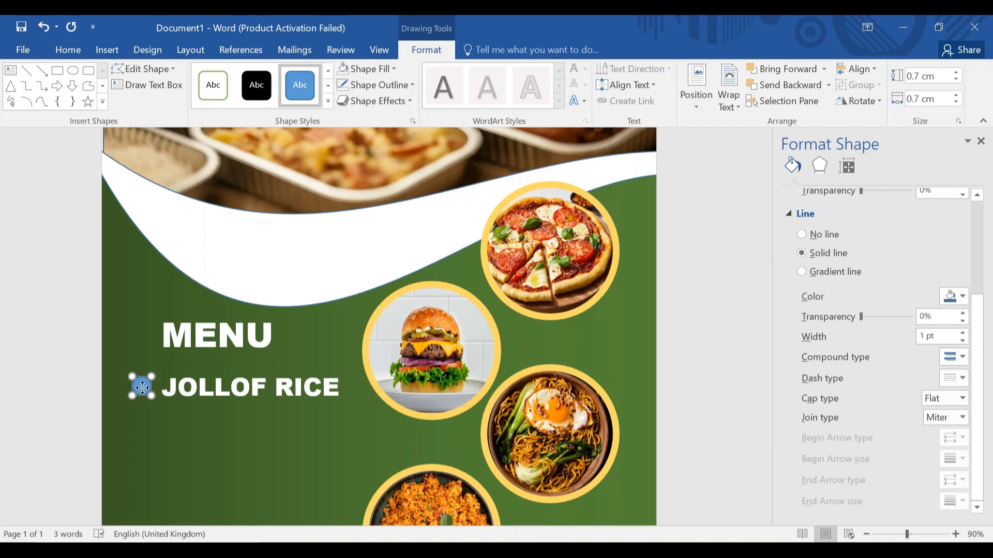
pyautogui.moveTo(142, 388); pyautogui.dragTo(142, 388)
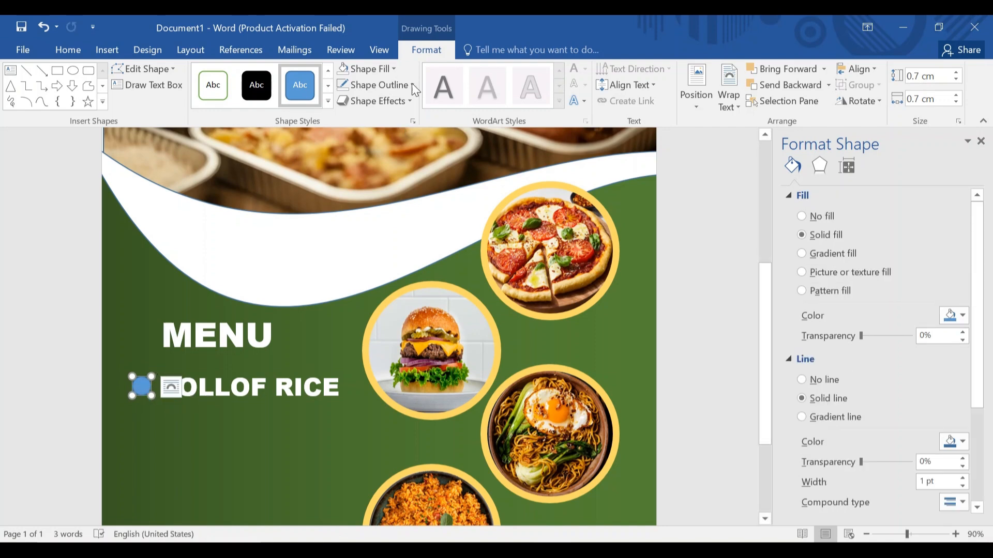
# Give the JOLLOF RICE bullet circle a white fill and no outline.
pyautogui.click(393, 71)
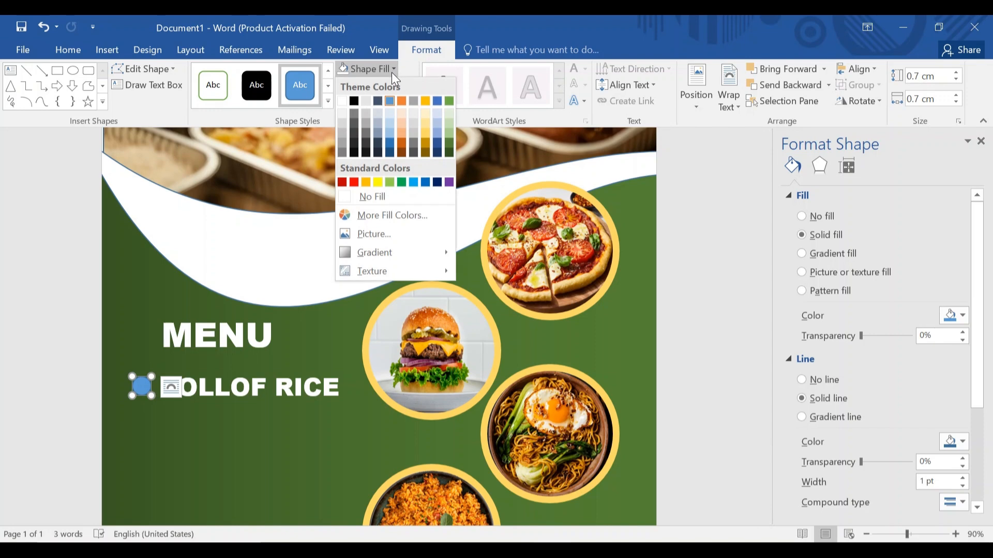
pyautogui.click(340, 101)
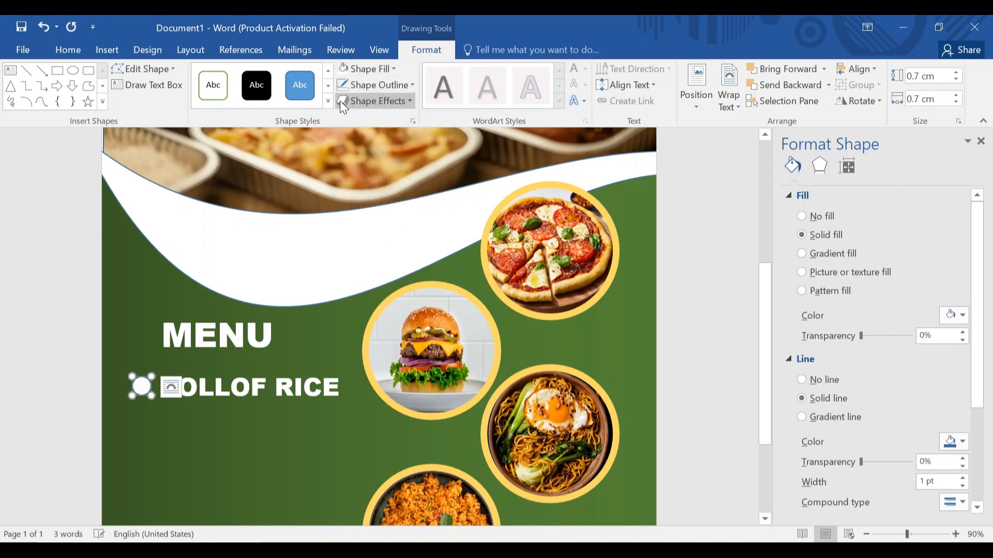
pyautogui.click(406, 85)
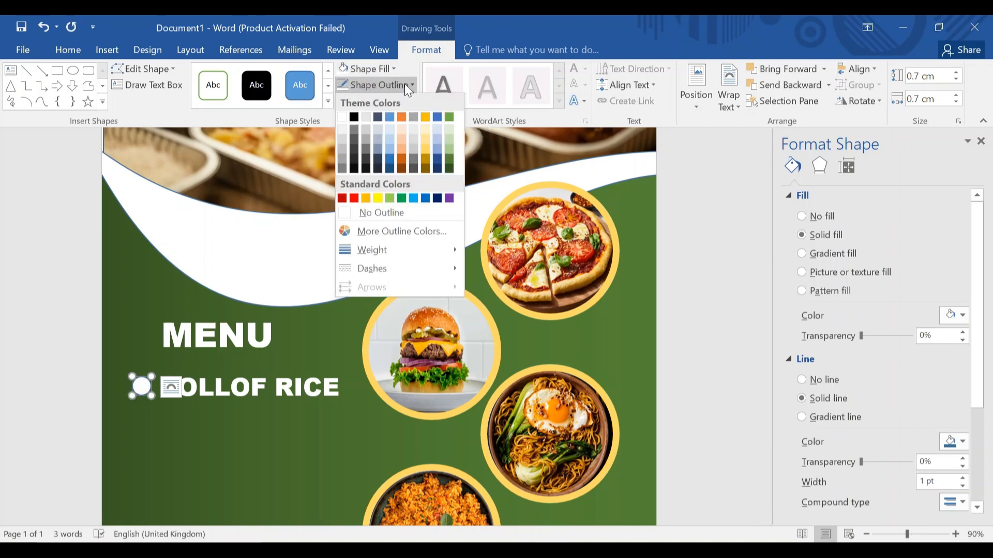
pyautogui.click(398, 220)
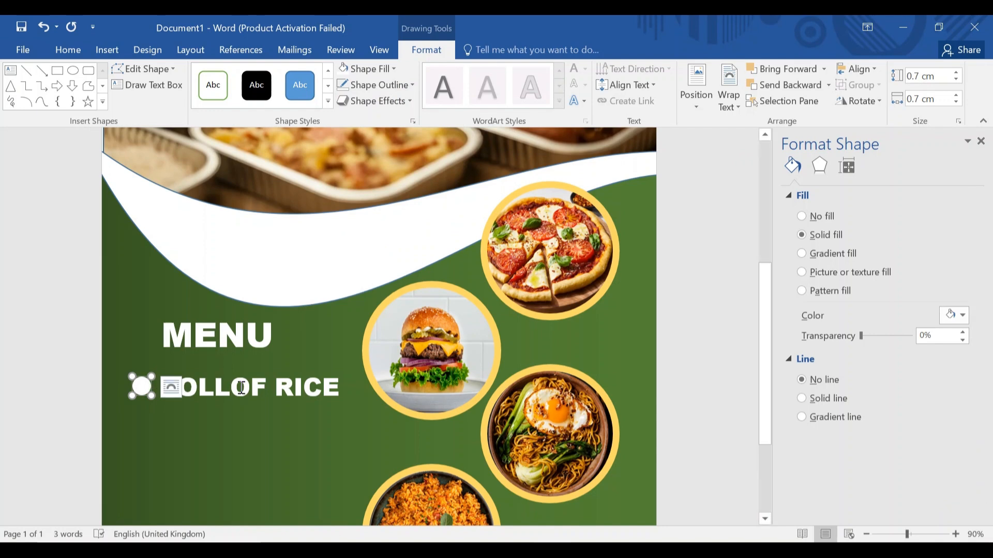
# Select the JOLLOF RICE text box plus its bullet circle and group them.
pyautogui.click(215, 390)
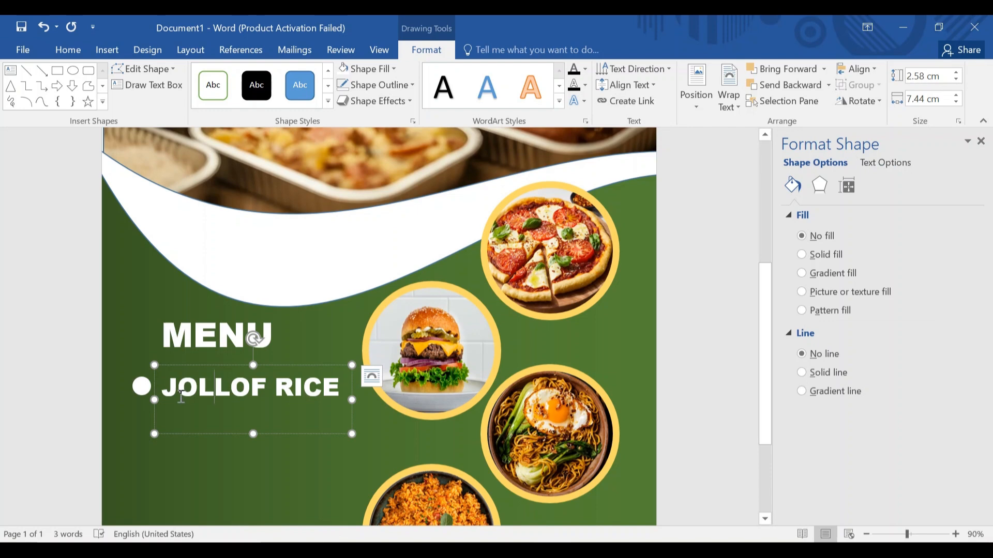
pyautogui.keyDown('ctrl'); pyautogui.click(143, 390); pyautogui.keyUp('ctrl')
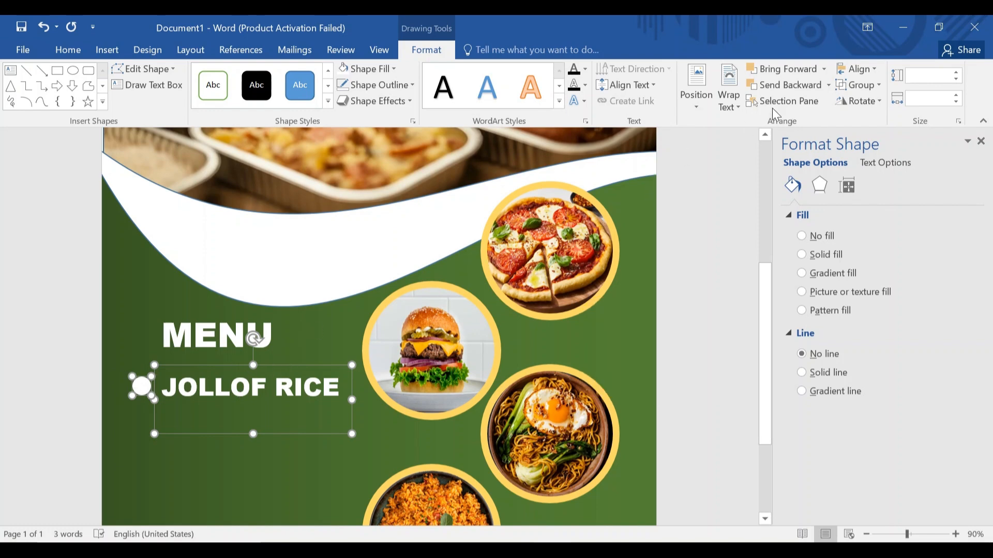
pyautogui.click(878, 87)
pyautogui.click(875, 105)
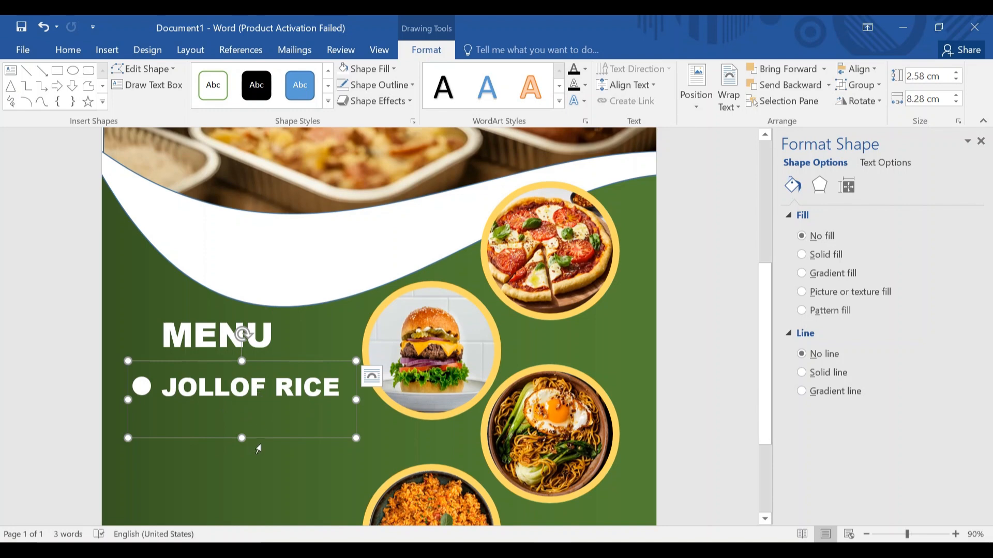
# Copy the bulleted row once, then copy both rows down for four rows.
pyautogui.keyDown('ctrl'); pyautogui.moveTo(264, 440); pyautogui.dragTo(263, 474); pyautogui.keyUp('ctrl')
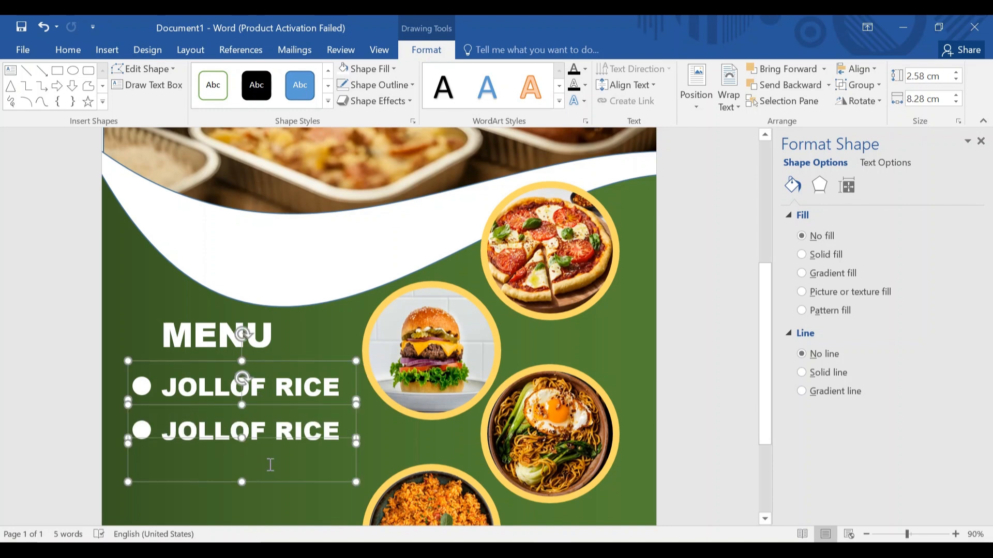
pyautogui.scroll(-5, 265, 470)
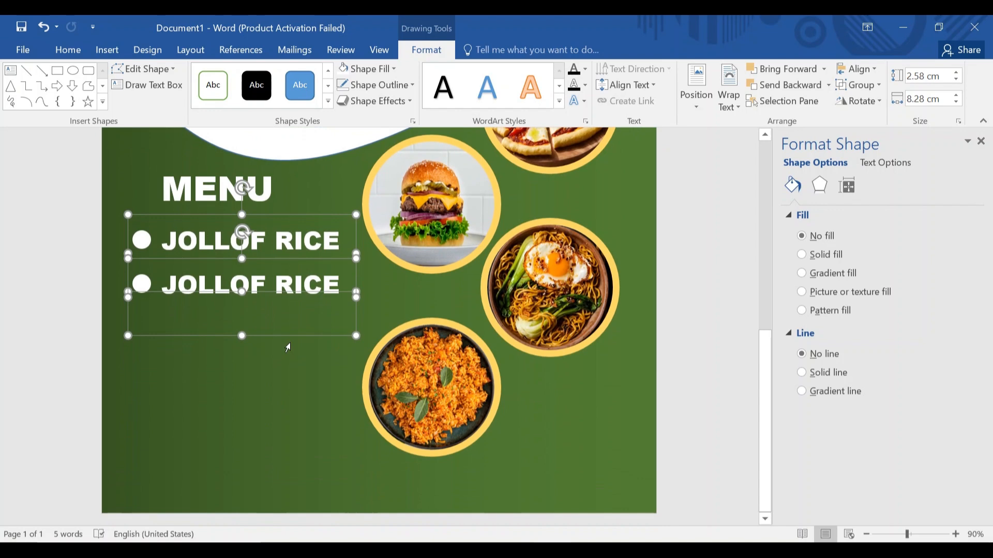
pyautogui.keyDown('ctrl'); pyautogui.moveTo(290, 338); pyautogui.dragTo(289, 426); pyautogui.keyUp('ctrl')
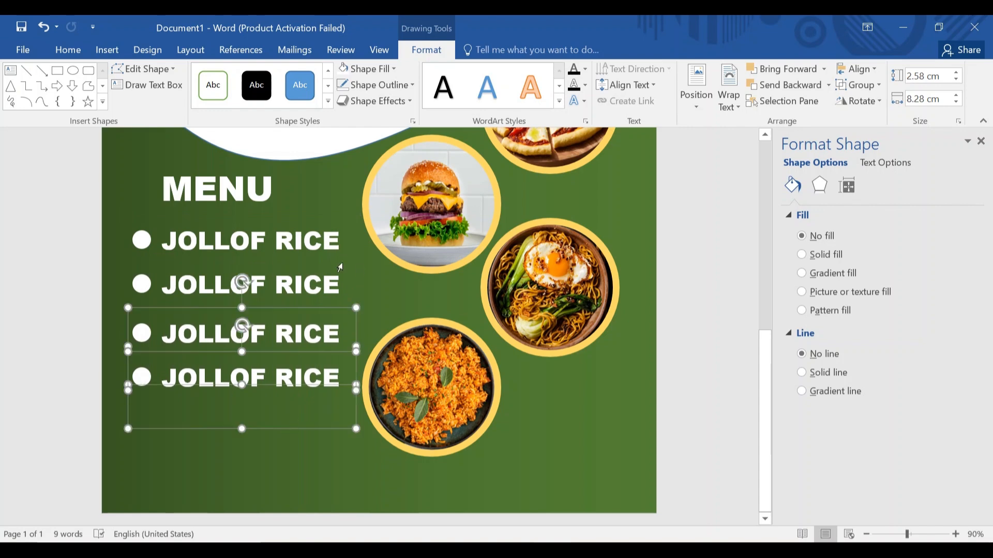
pyautogui.click(294, 241)
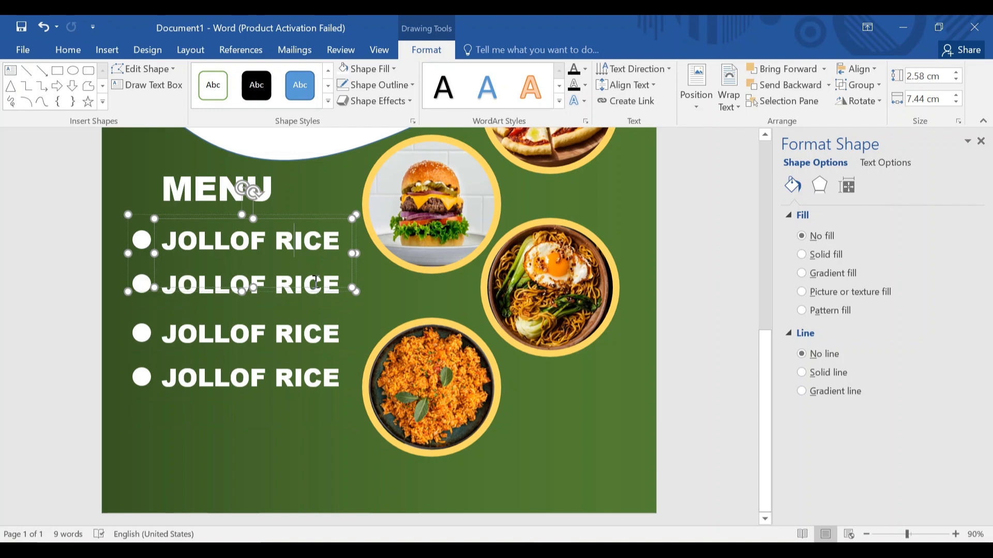
# Change the second menu item's text to PIZZA.
pyautogui.click(340, 287)
pyautogui.click(341, 287)
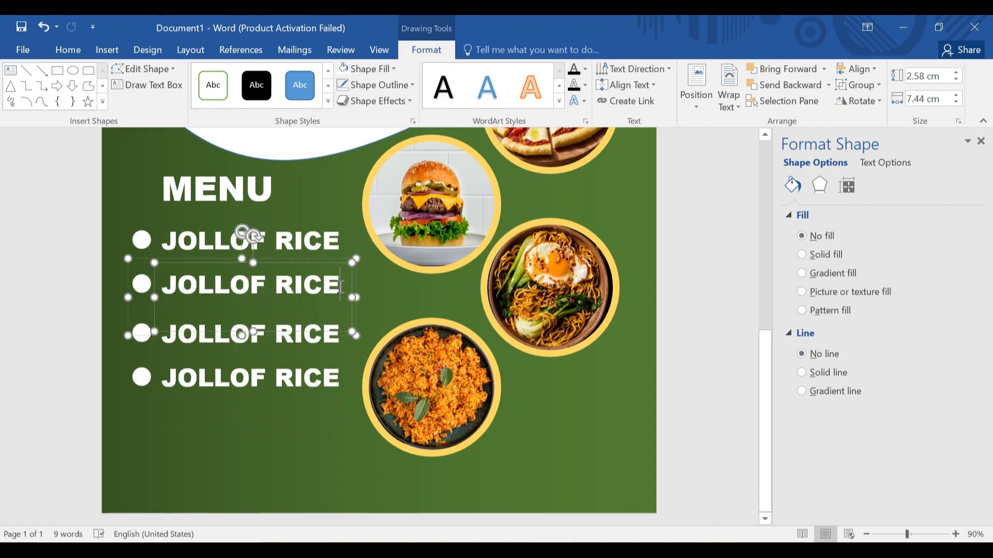
pyautogui.press('BackSpace')
pyautogui.press('BackSpace')
pyautogui.press('BackSpace')
pyautogui.press('BackSpace')
pyautogui.press('BackSpace')
pyautogui.press('BackSpace')
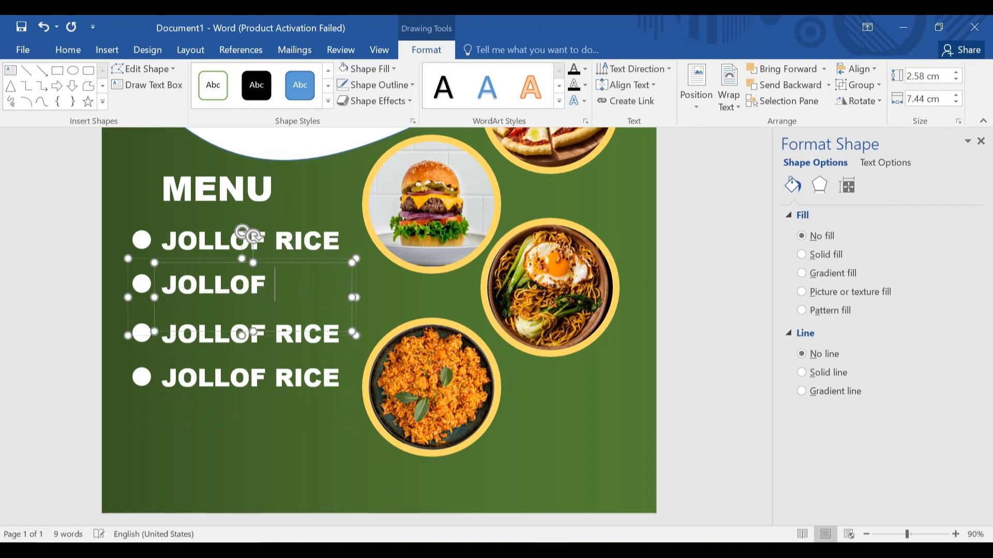
pyautogui.press('BackSpace')
pyautogui.press('BackSpace')
pyautogui.press('BackSpace')
pyautogui.press('BackSpace')
pyautogui.press('BackSpace')
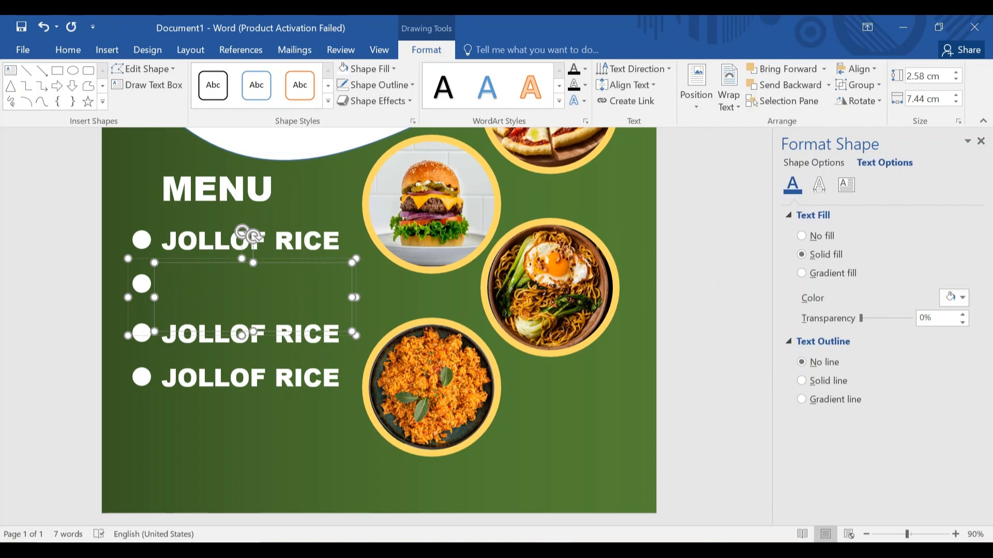
pyautogui.write('PIZZ')
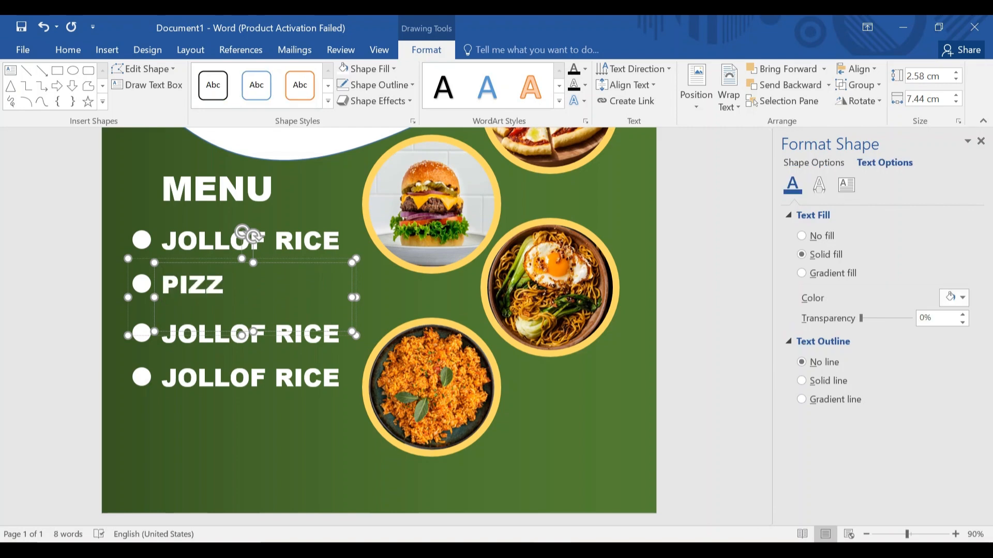
pyautogui.write('A')
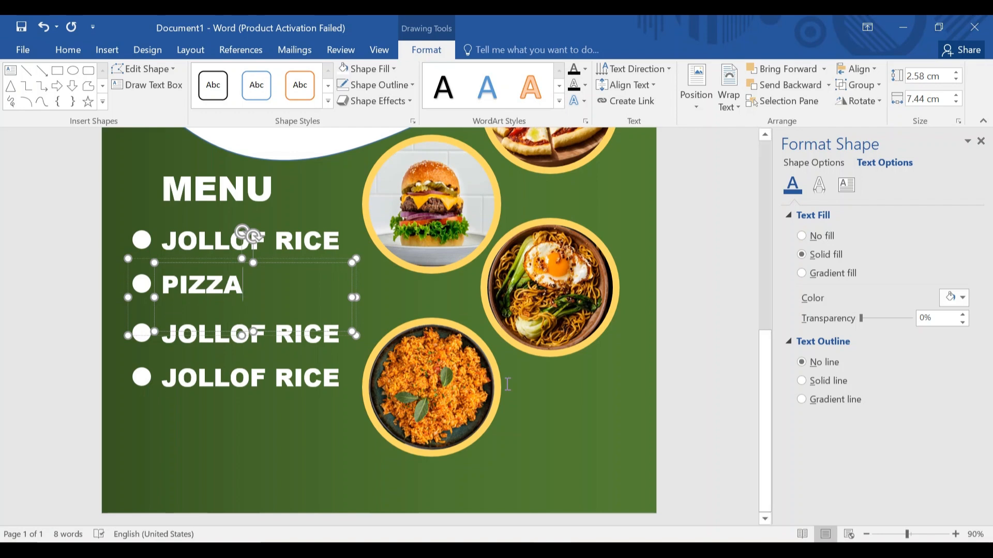
# Rename the third and fourth menu items to BURGAR and NOODLES.
pyautogui.click(341, 334)
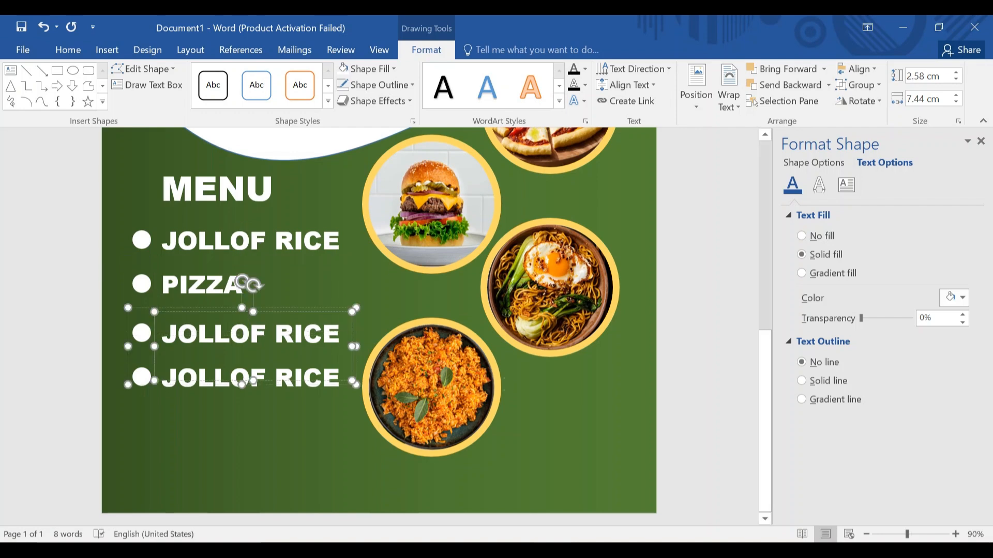
pyautogui.press('BackSpace')
pyautogui.press('BackSpace')
pyautogui.press('BackSpace')
pyautogui.press('BackSpace')
pyautogui.press('BackSpace')
pyautogui.press('BackSpace')
pyautogui.press('BackSpace')
pyautogui.press('BackSpace')
pyautogui.press('BackSpace')
pyautogui.press('BackSpace')
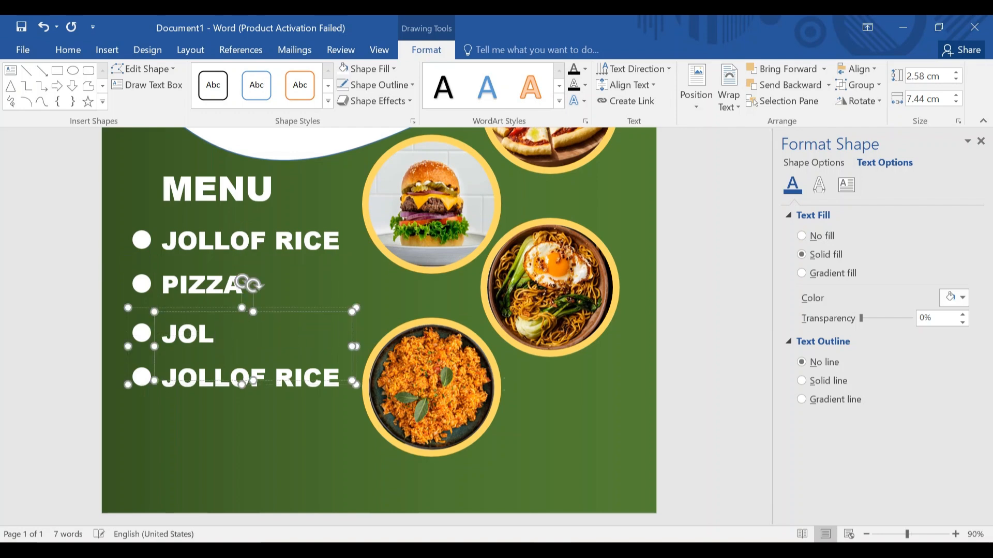
pyautogui.press('BackSpace')
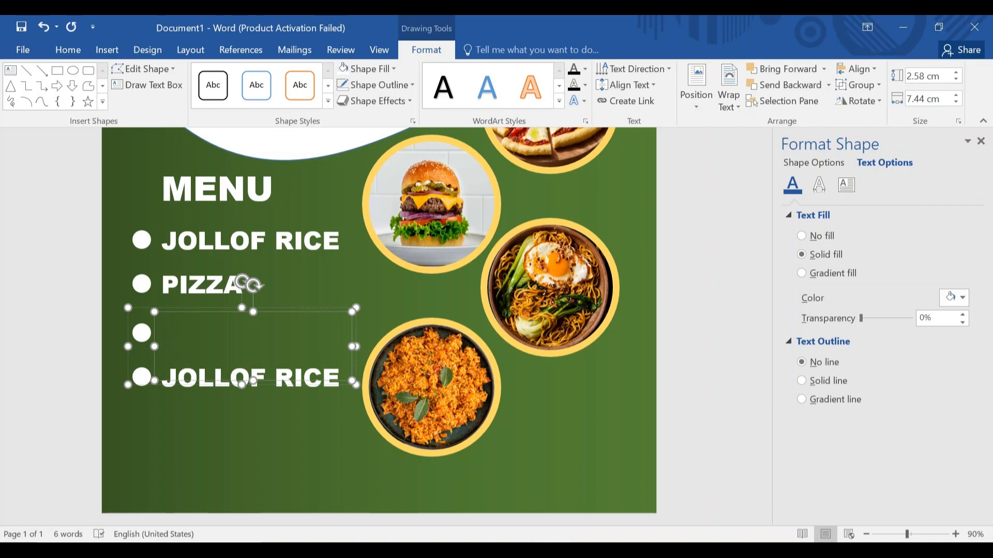
pyautogui.write('BURGAR')
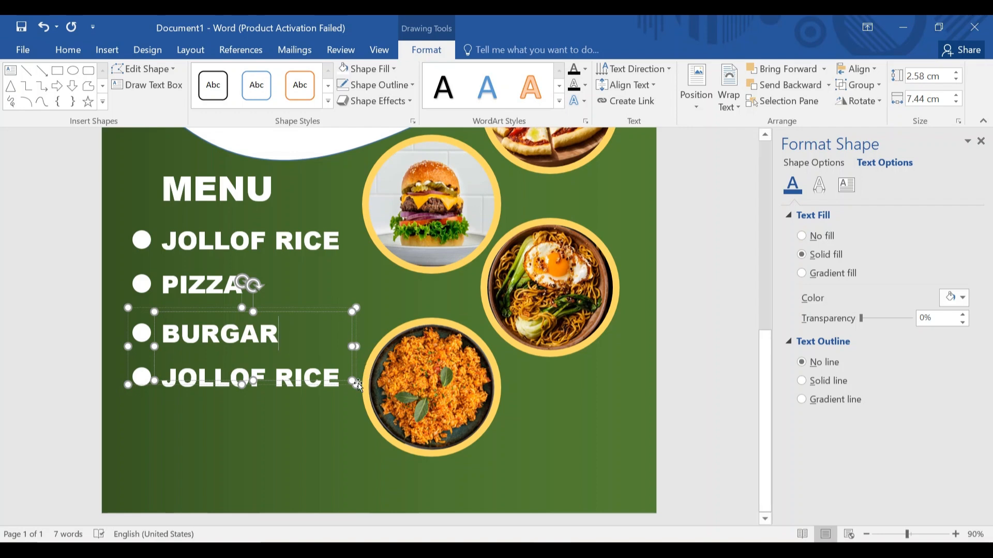
pyautogui.click(321, 376)
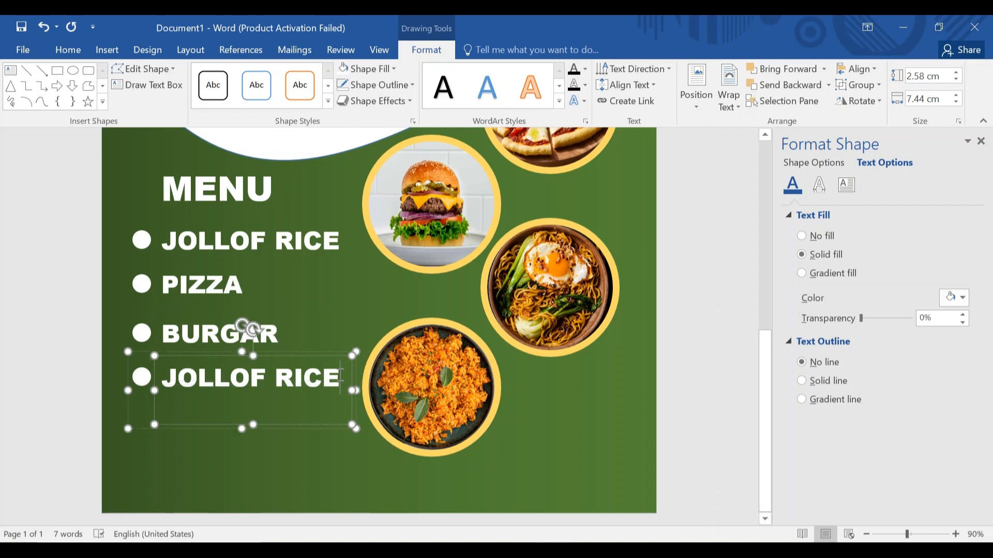
pyautogui.press('BackSpace')
pyautogui.press('BackSpace')
pyautogui.press('BackSpace')
pyautogui.press('BackSpace')
pyautogui.press('BackSpace')
pyautogui.press('BackSpace')
pyautogui.press('BackSpace')
pyautogui.press('BackSpace')
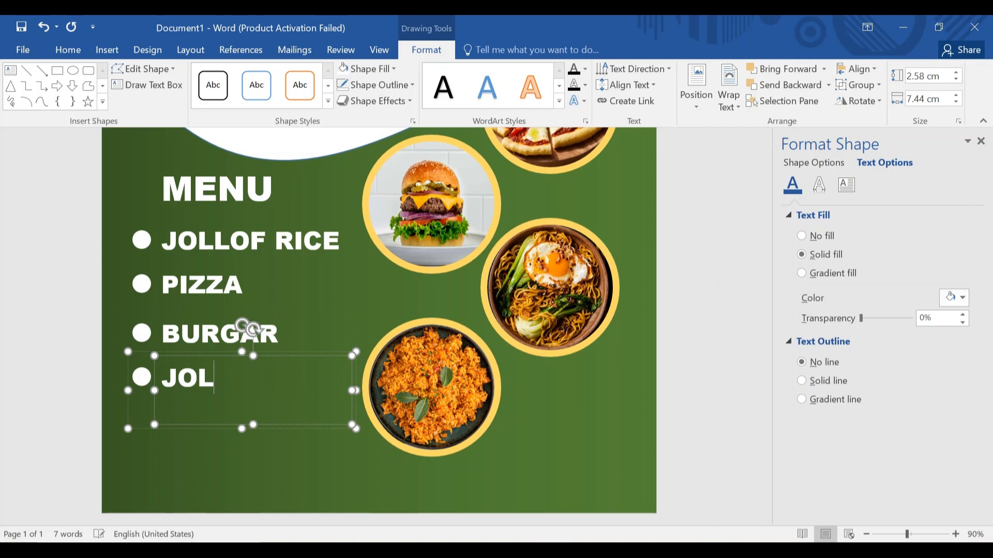
pyautogui.press('BackSpace')
pyautogui.press('BackSpace')
pyautogui.press('BackSpace')
pyautogui.write('NOO')
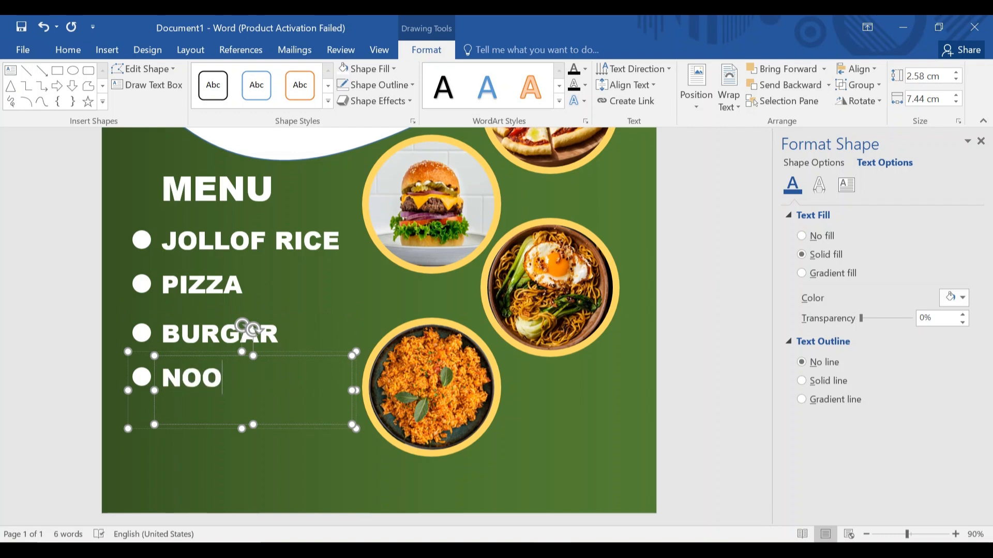
pyautogui.write('DLES')
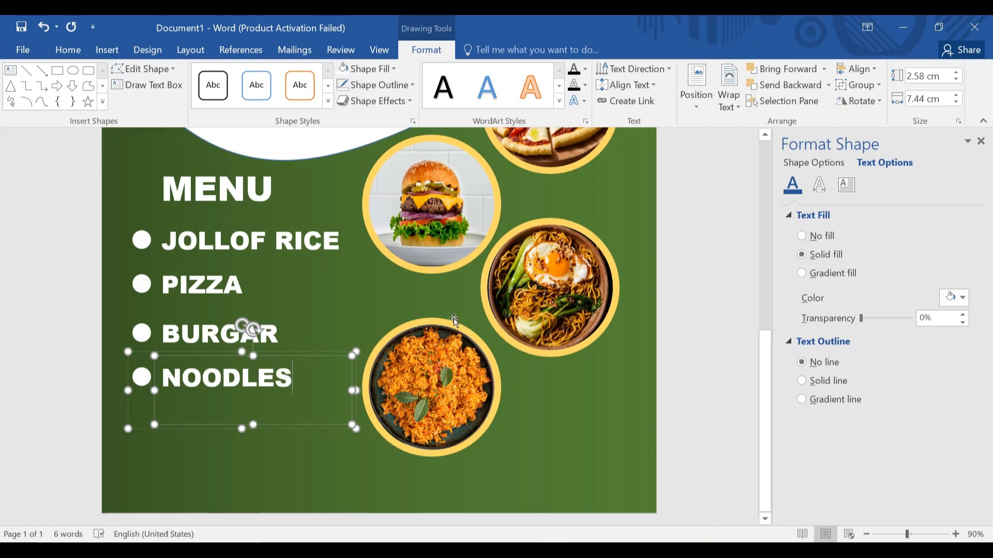
pyautogui.click(537, 372)
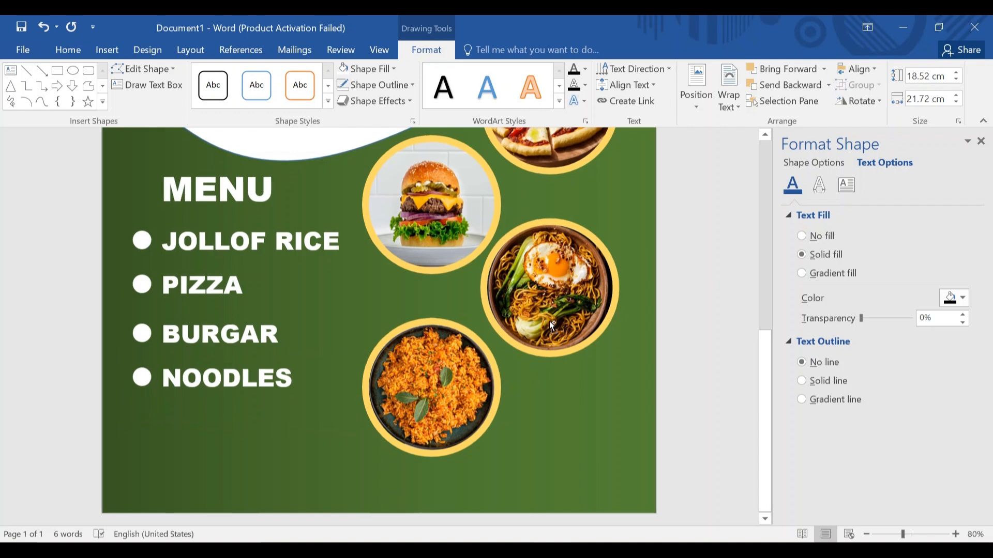
# Draw a rectangle bar across the bottom of the flyer.
pyautogui.scroll(-4, 549, 322)
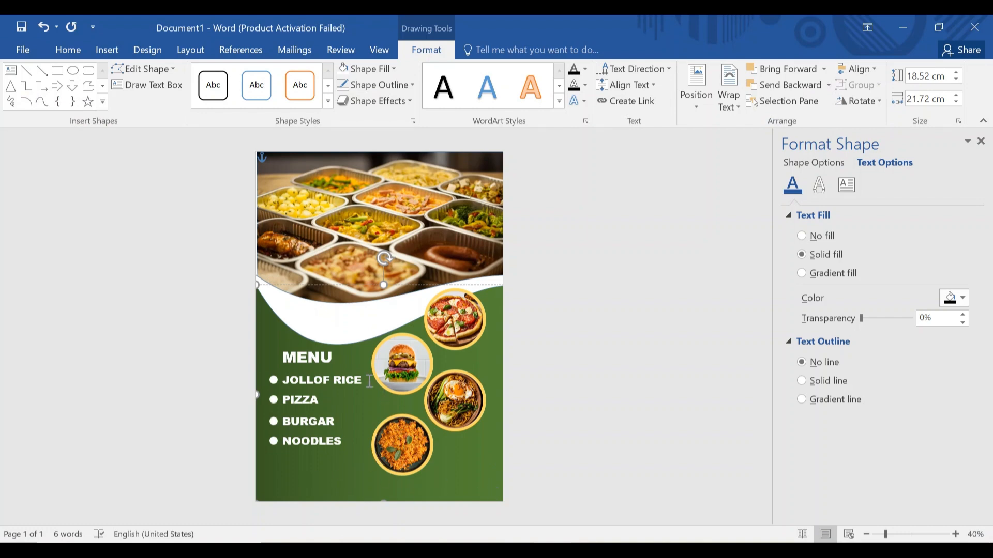
pyautogui.click(104, 54)
pyautogui.click(210, 89)
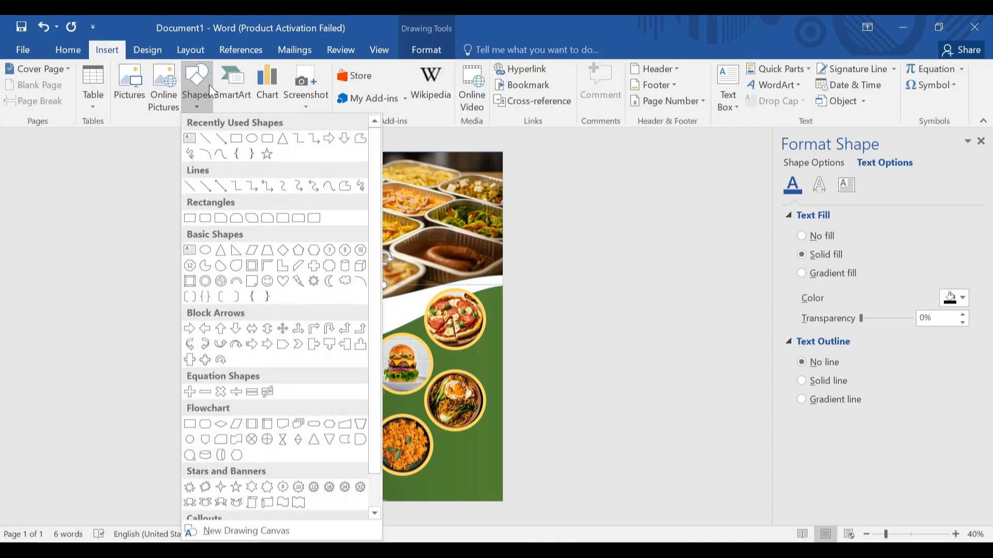
pyautogui.click(233, 145)
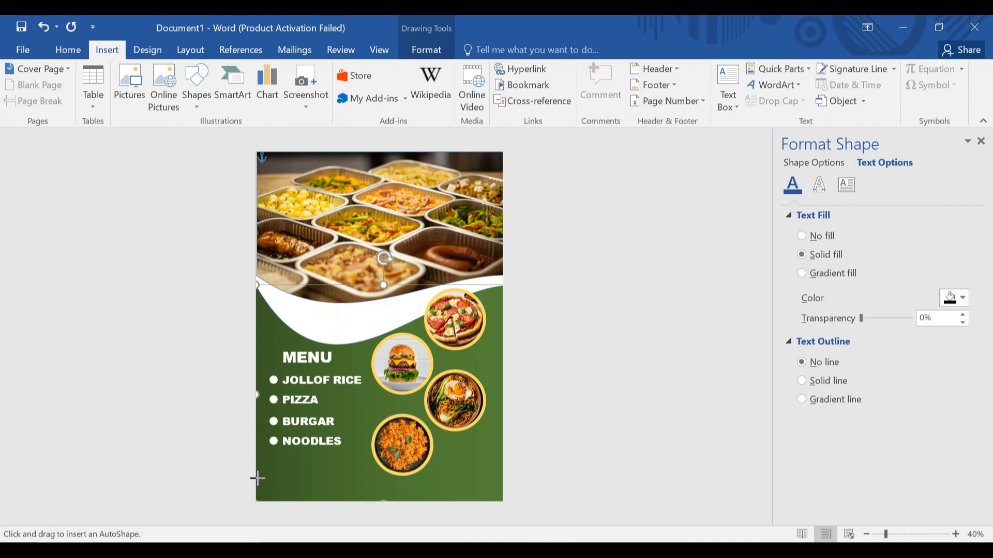
pyautogui.moveTo(257, 478); pyautogui.dragTo(509, 506)
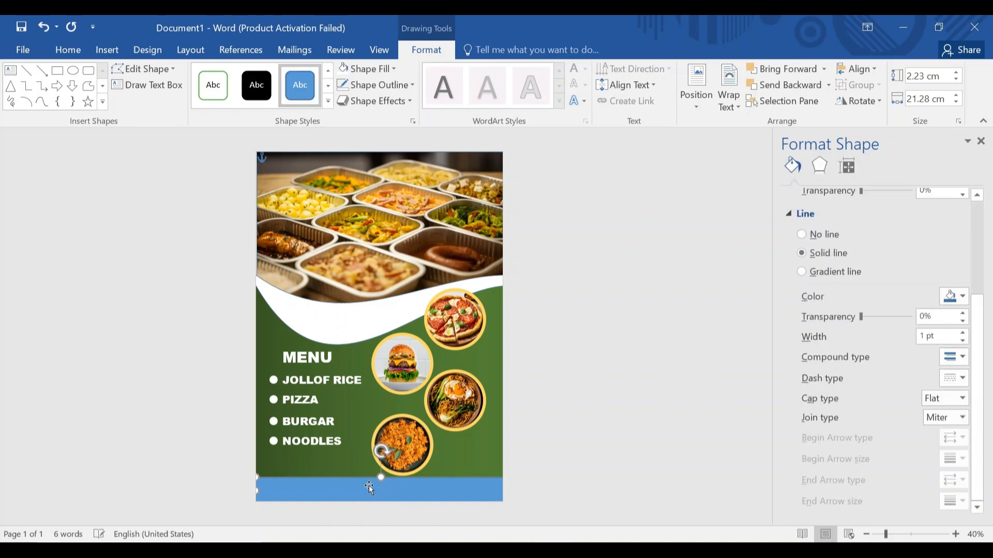
# Give the footer bar a black fill and no outline.
pyautogui.click(391, 70)
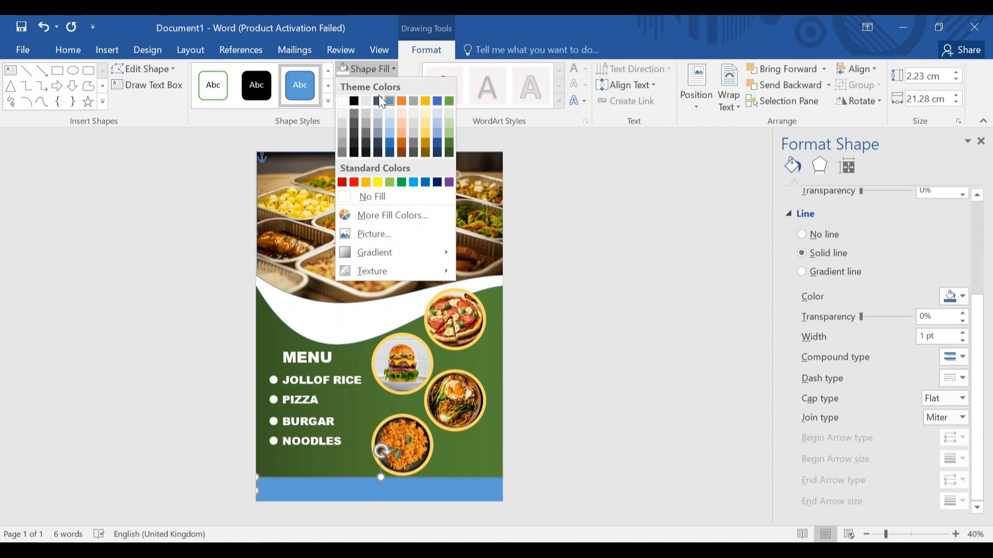
pyautogui.click(354, 101)
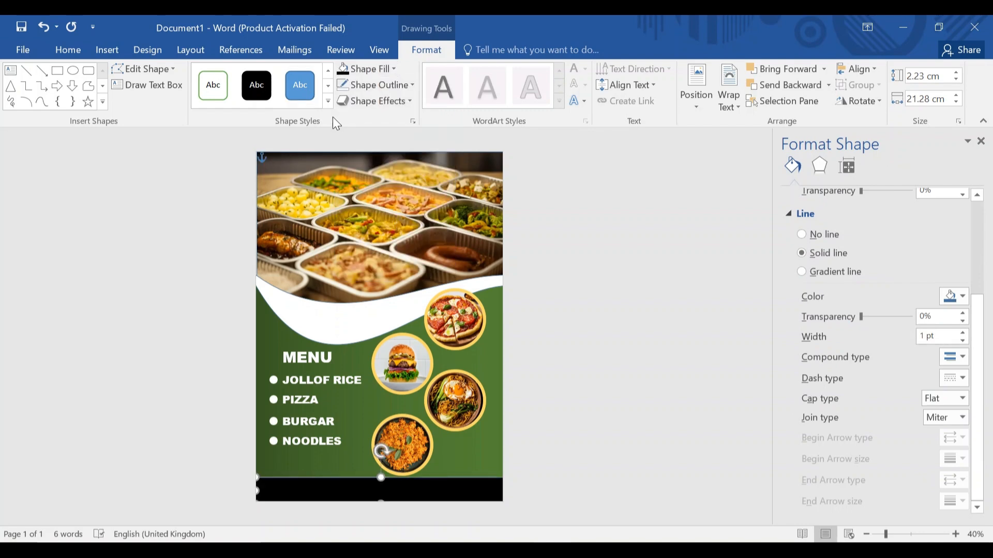
pyautogui.click(406, 83)
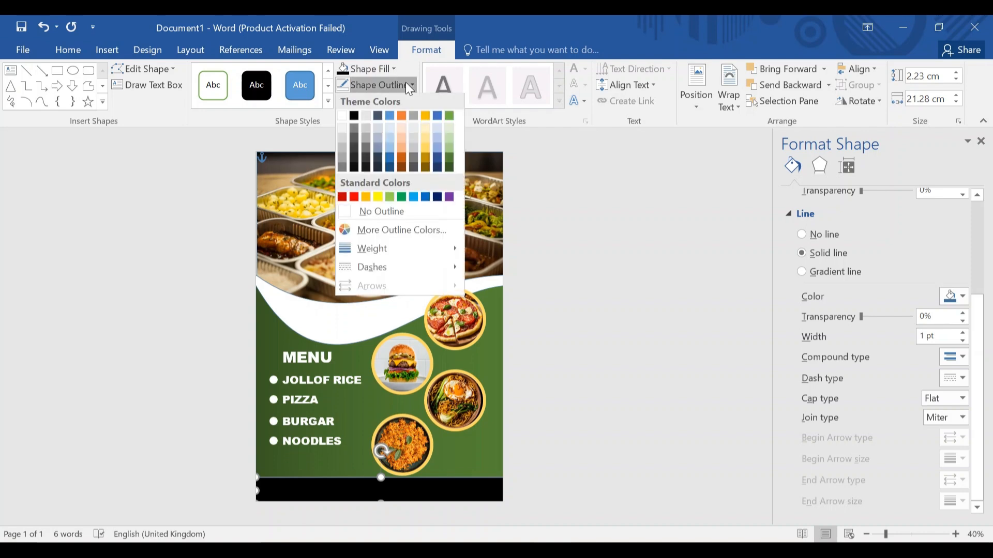
pyautogui.click(373, 216)
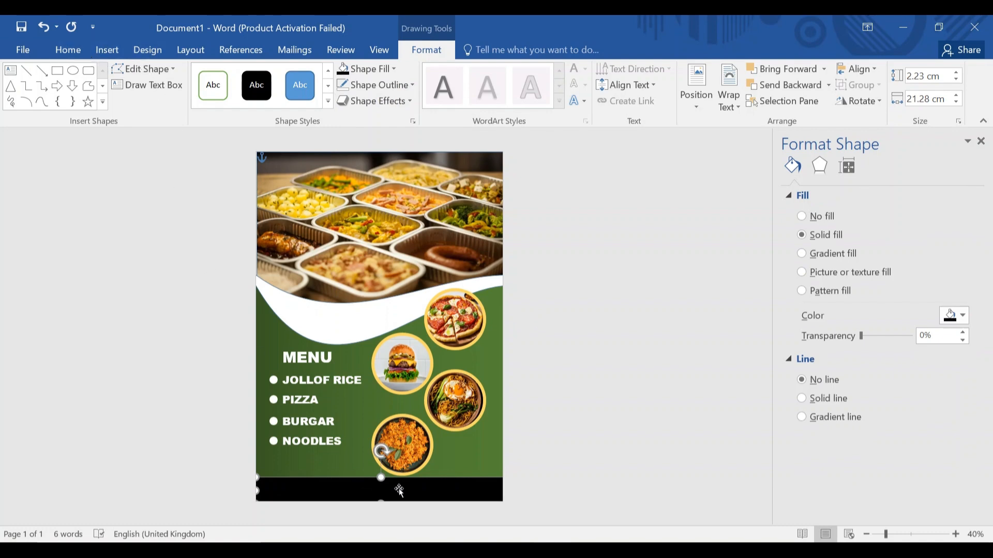
# Draw a text box inside the black footer bar and type the contact phone number.
pyautogui.click(108, 50)
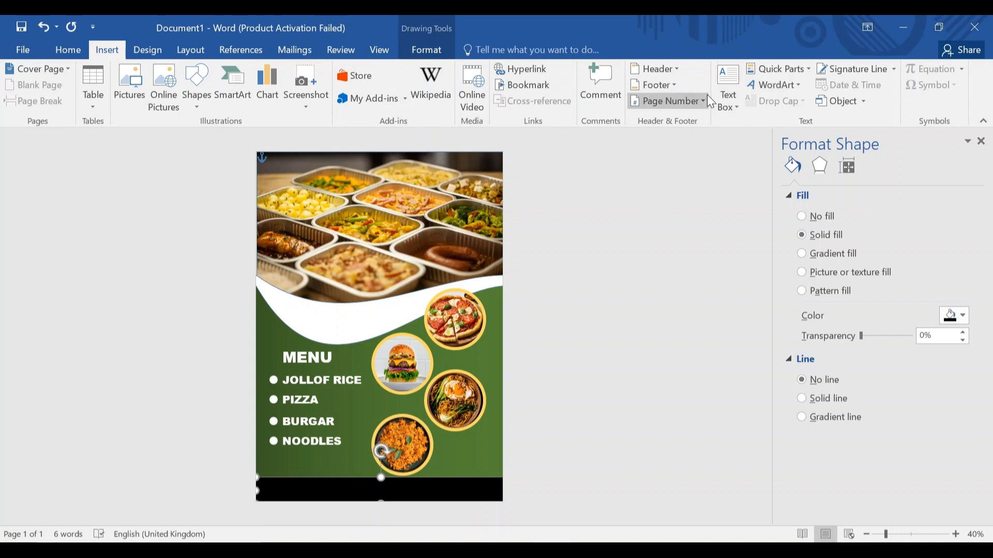
pyautogui.click(729, 86)
pyautogui.click(733, 436)
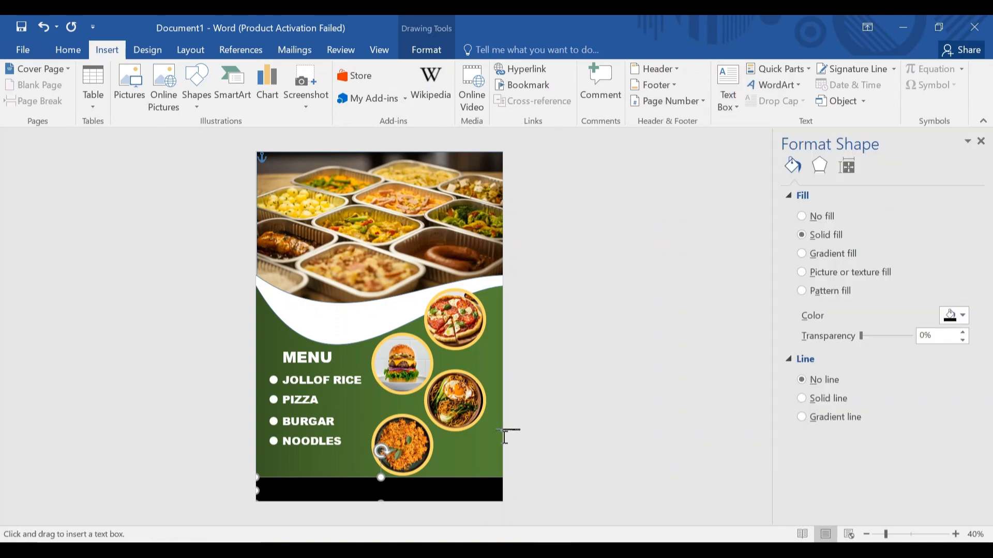
pyautogui.moveTo(323, 480); pyautogui.dragTo(486, 499)
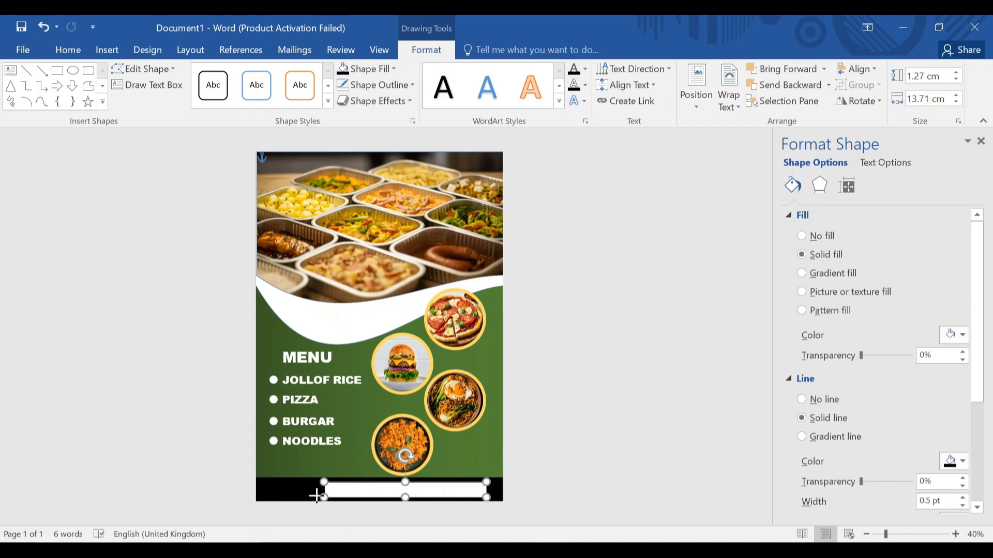
pyautogui.moveTo(317, 497); pyautogui.dragTo(275, 500)
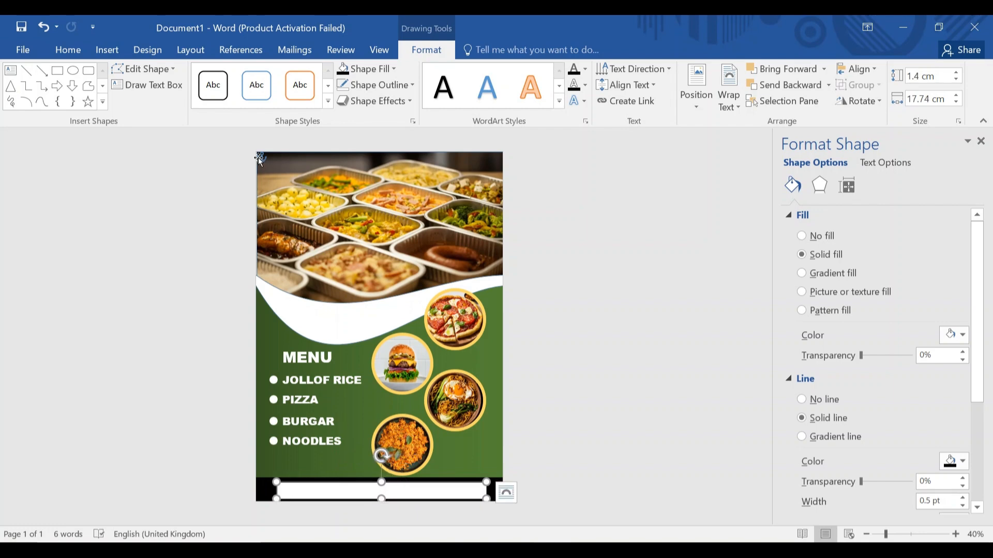
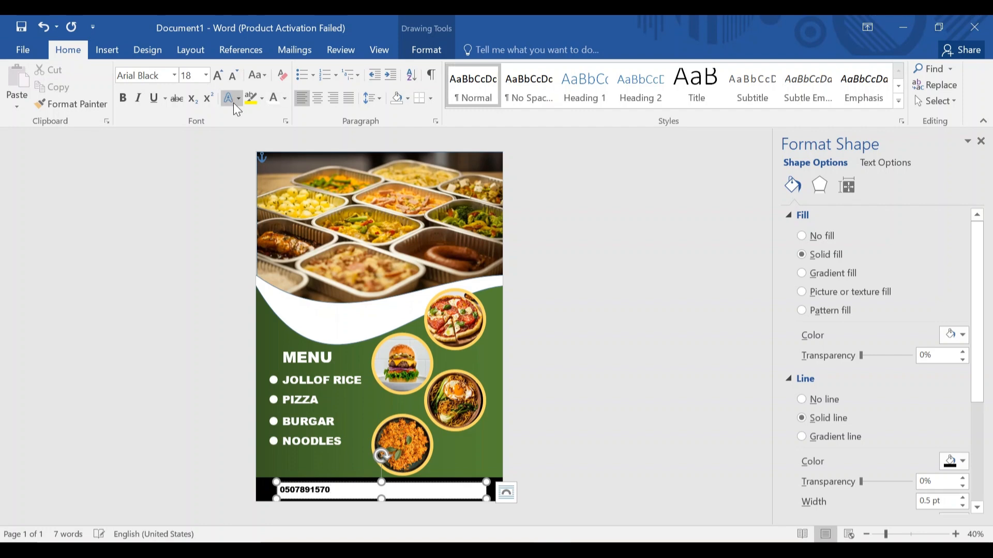
# Make the phone number 28 pt and remove the text box's fill and outline.
pyautogui.moveTo(282, 490); pyautogui.dragTo(338, 491)
pyautogui.click(206, 75)
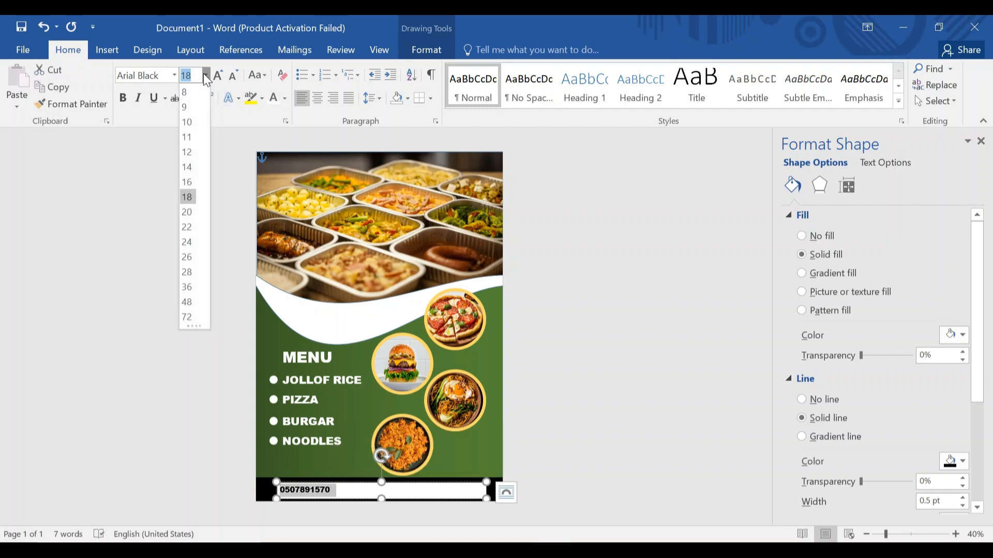
pyautogui.click(190, 272)
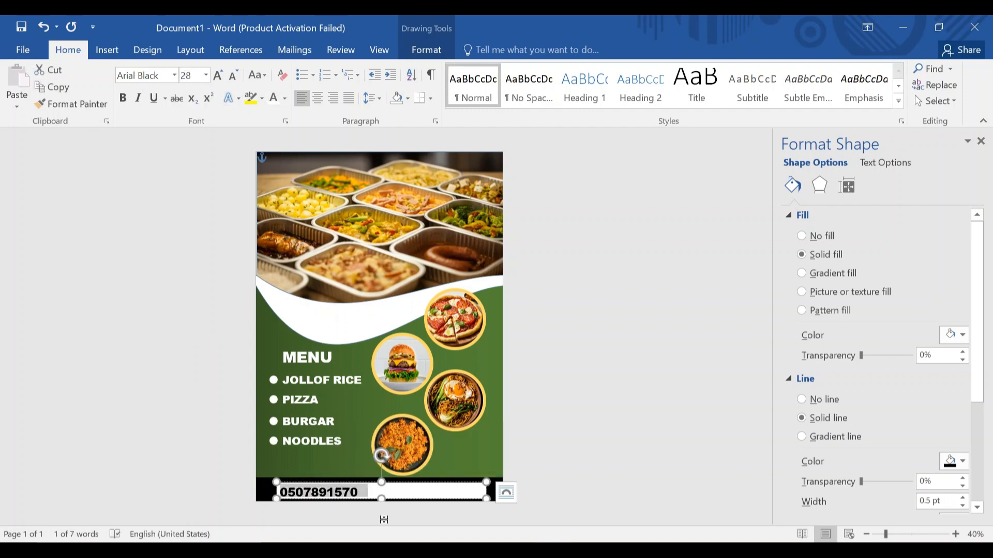
pyautogui.click(439, 47)
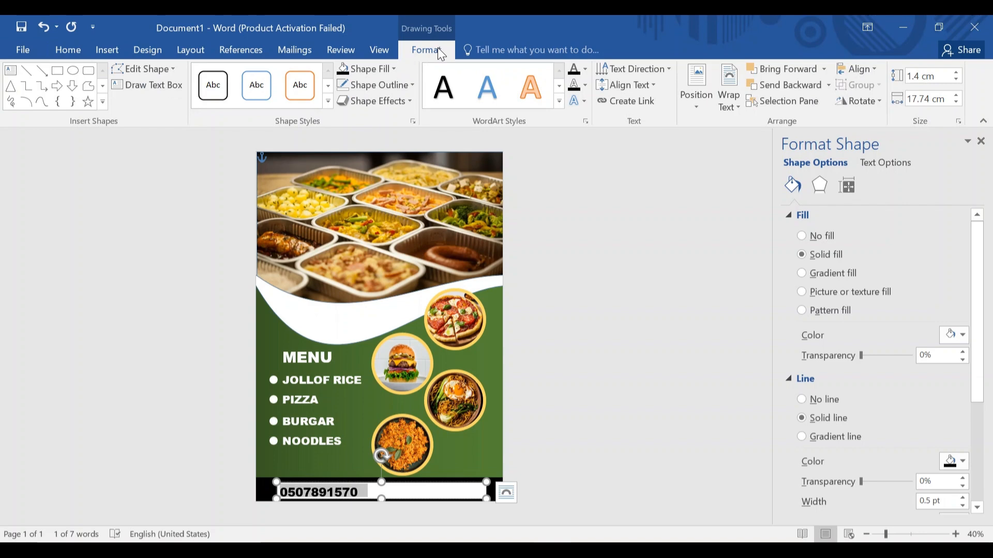
pyautogui.click(391, 66)
pyautogui.click(390, 198)
pyautogui.click(390, 82)
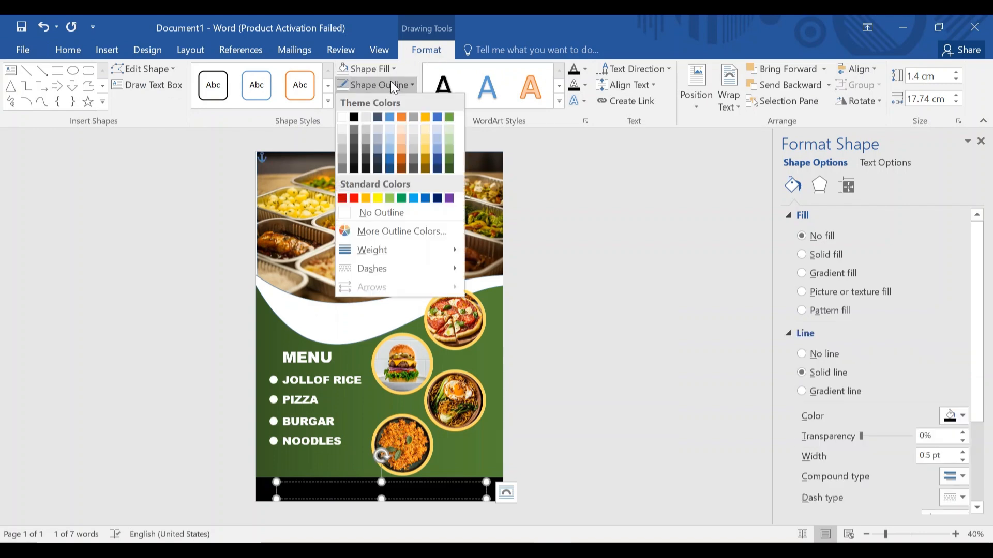
pyautogui.click(387, 209)
# Colour the phone number white and centre it in the box.
pyautogui.click(73, 52)
pyautogui.click(285, 98)
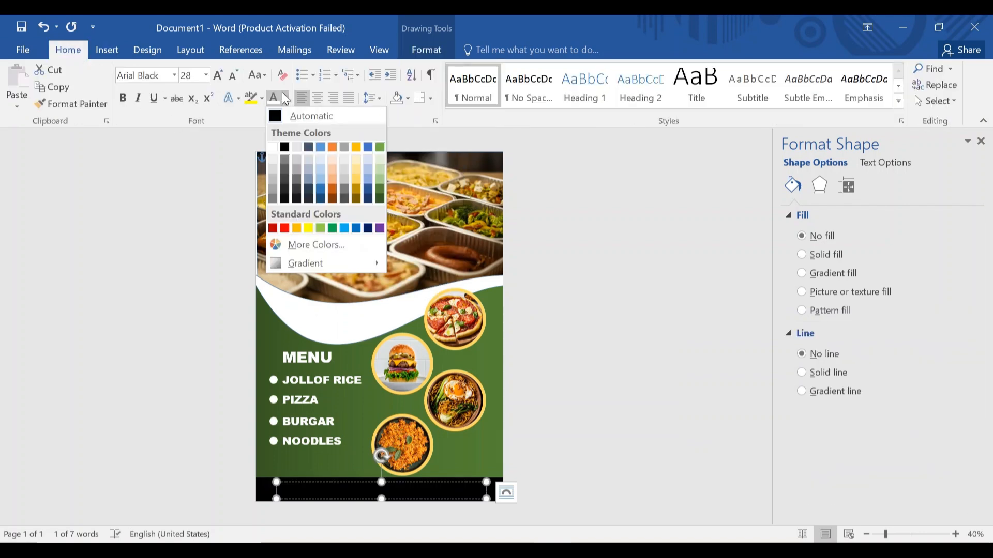
pyautogui.click(278, 139)
pyautogui.click(318, 98)
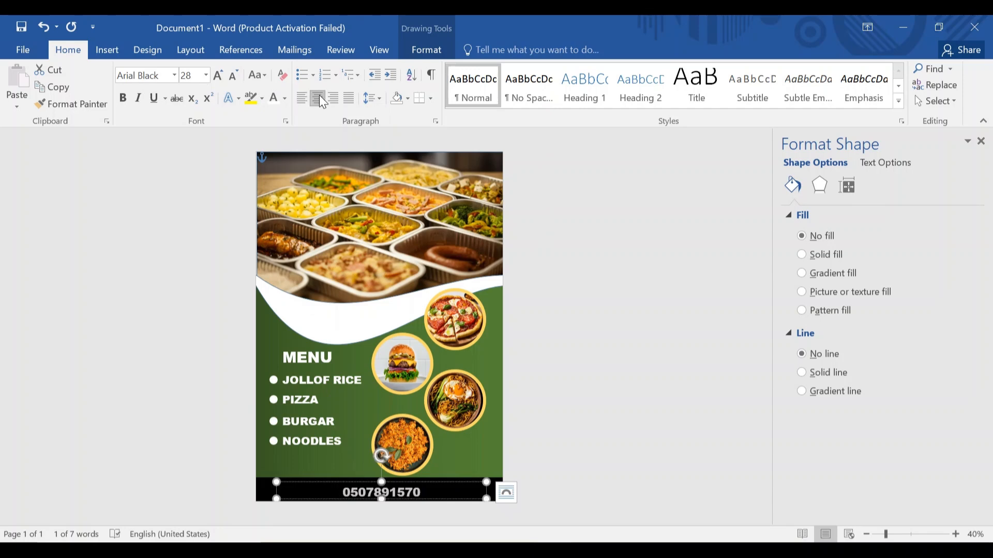
# Select the noodles photo circle beside the menu.
pyautogui.click(455, 401)
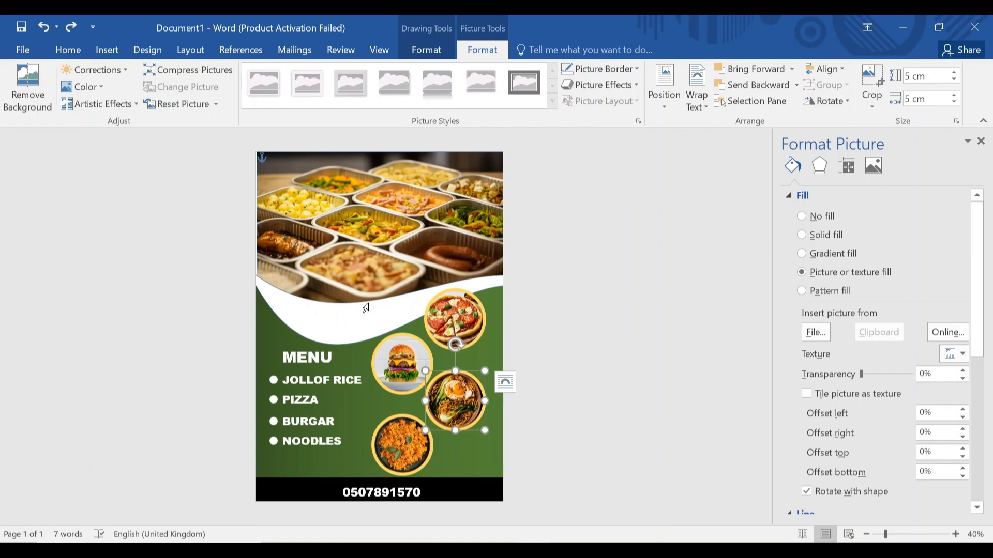
# Draw a small circle at the top-left of the food photo.
pyautogui.click(335, 193)
pyautogui.click(102, 49)
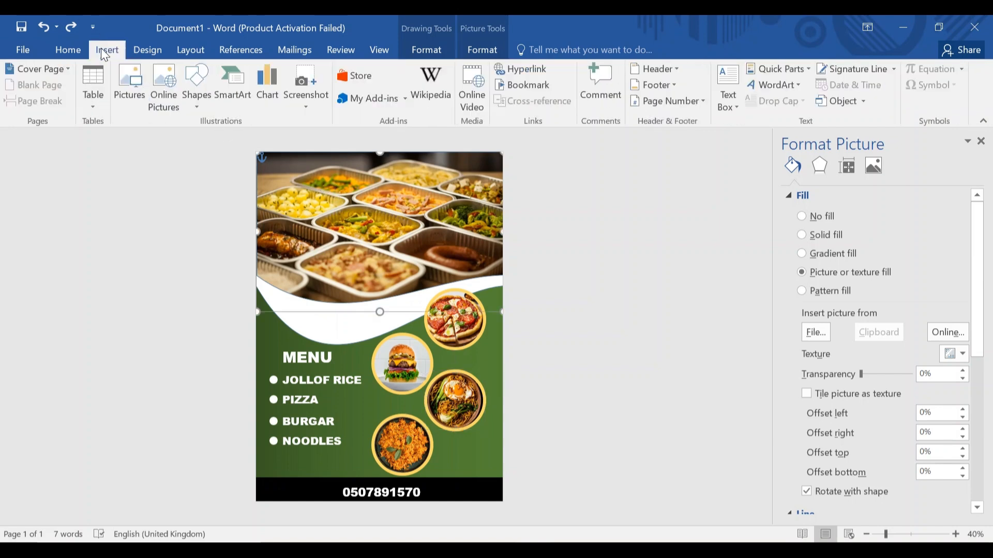
pyautogui.click(197, 80)
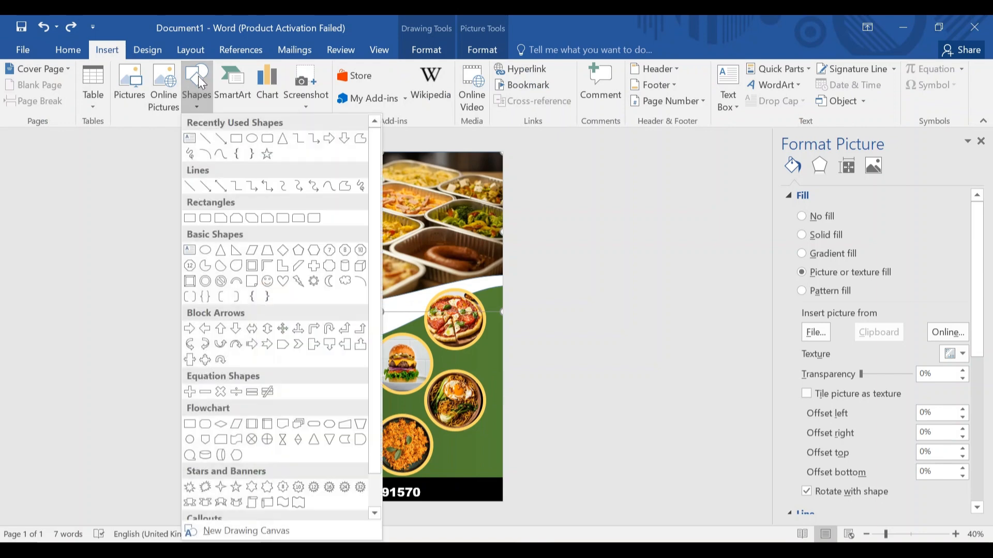
pyautogui.click(246, 138)
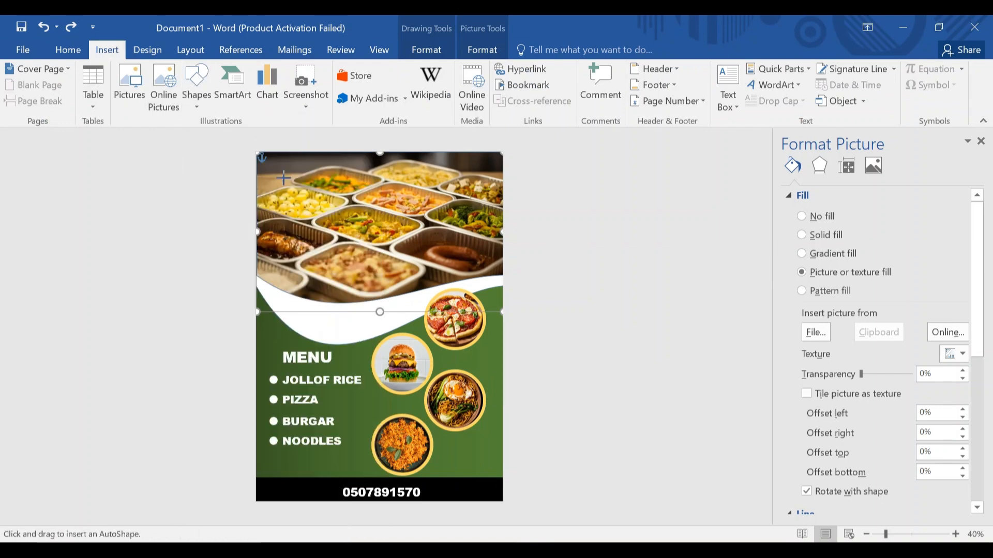
pyautogui.moveTo(290, 196); pyautogui.dragTo(316, 218)
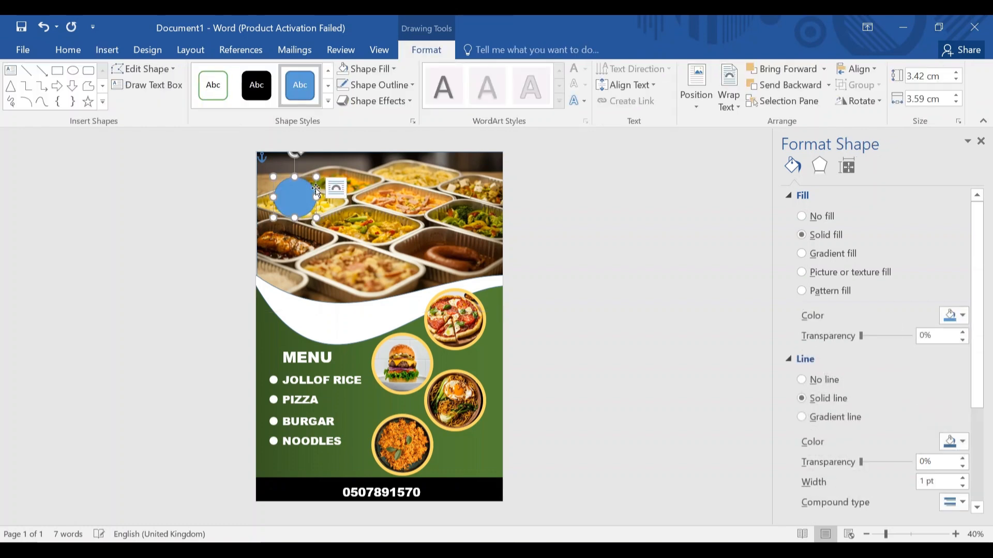
# Set the circle's height and width to 3.4 cm.
pyautogui.click(926, 76)
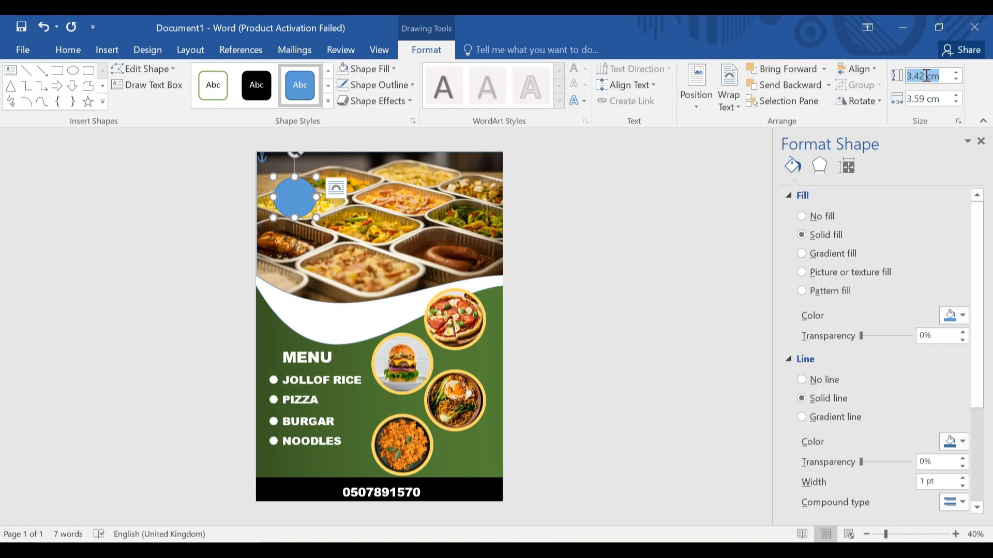
pyautogui.click(926, 77)
pyautogui.press('BackSpace')
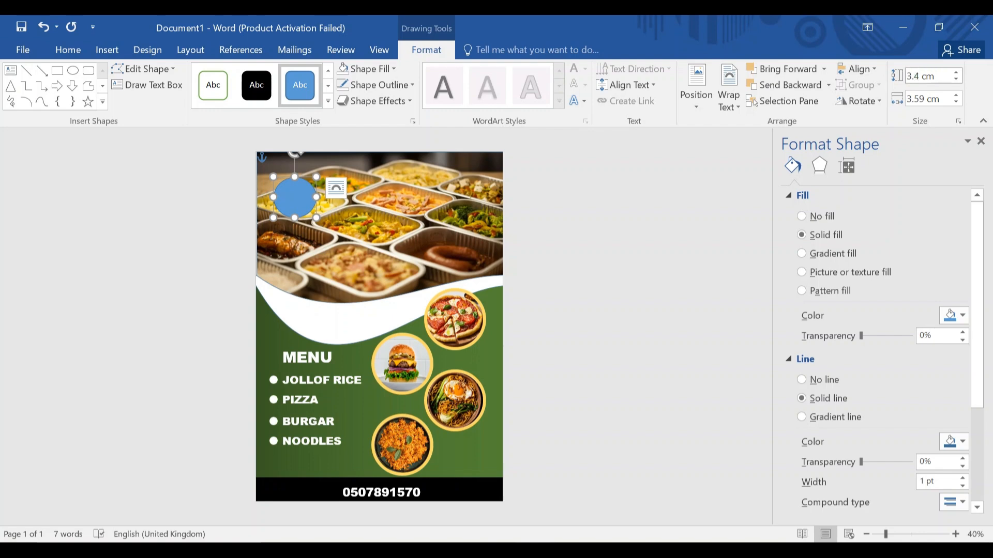
pyautogui.click(927, 99)
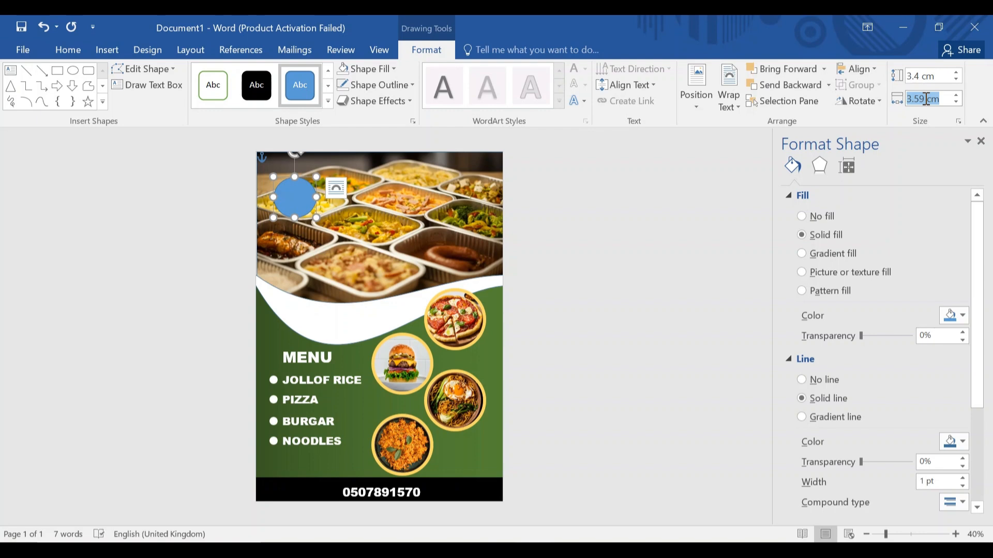
pyautogui.click(926, 100)
pyautogui.press('BackSpace')
pyautogui.press('BackSpace')
pyautogui.write('4')
pyautogui.press('Return')
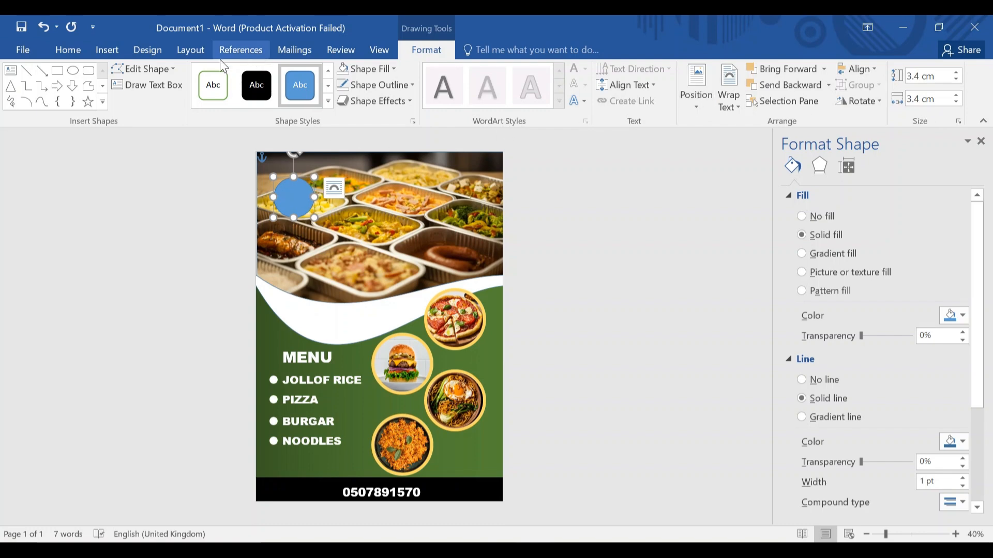
# Fill the circle with the restaurant logo picture.
pyautogui.click(378, 65)
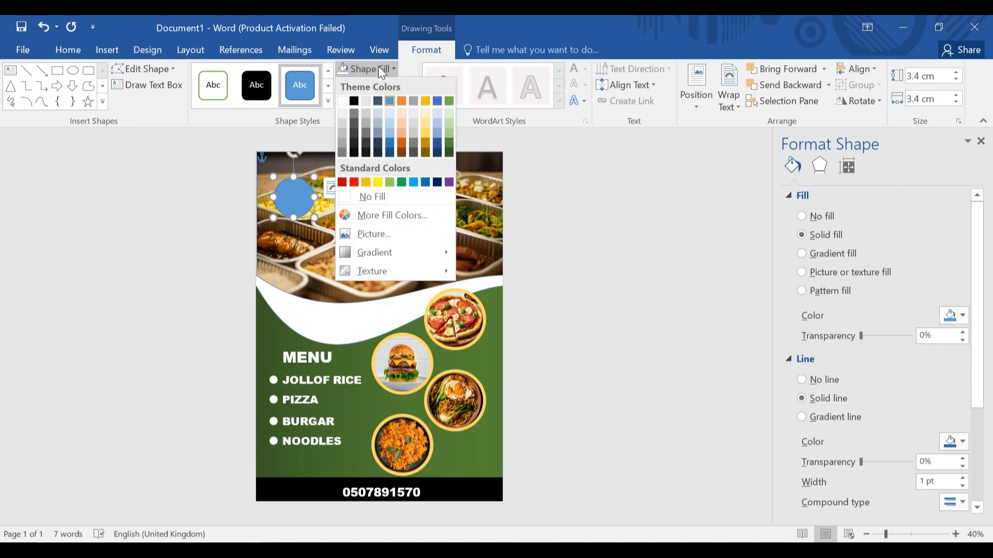
pyautogui.click(380, 233)
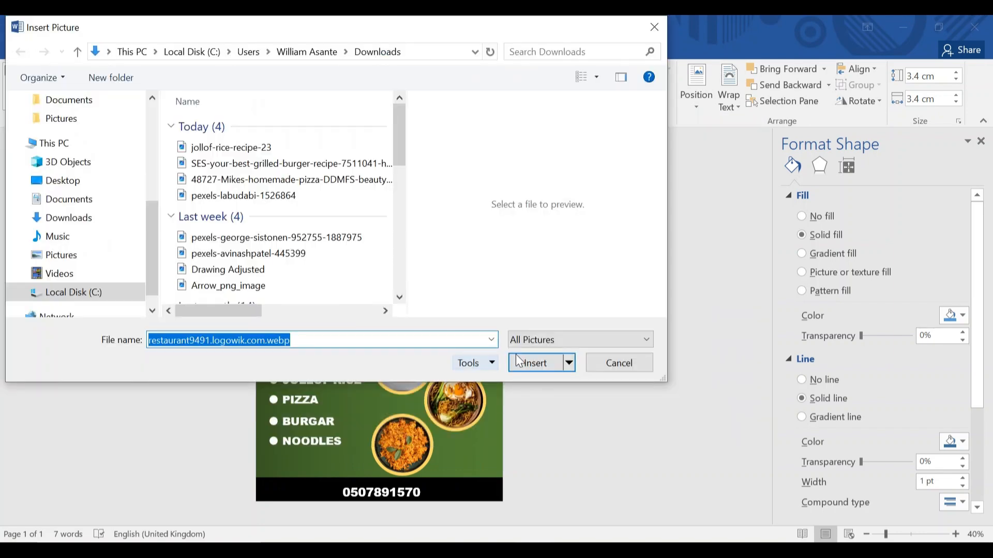
pyautogui.click(526, 364)
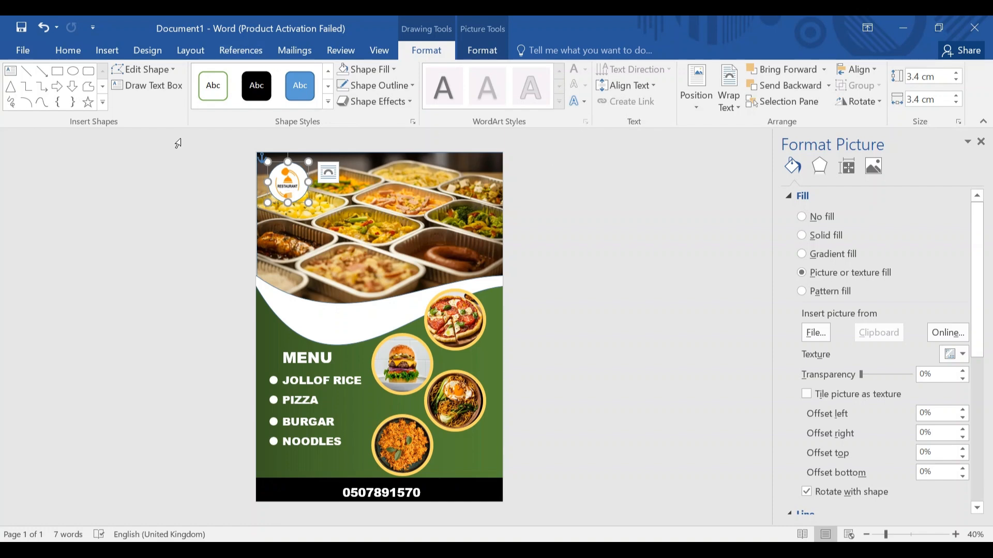
pyautogui.click(107, 54)
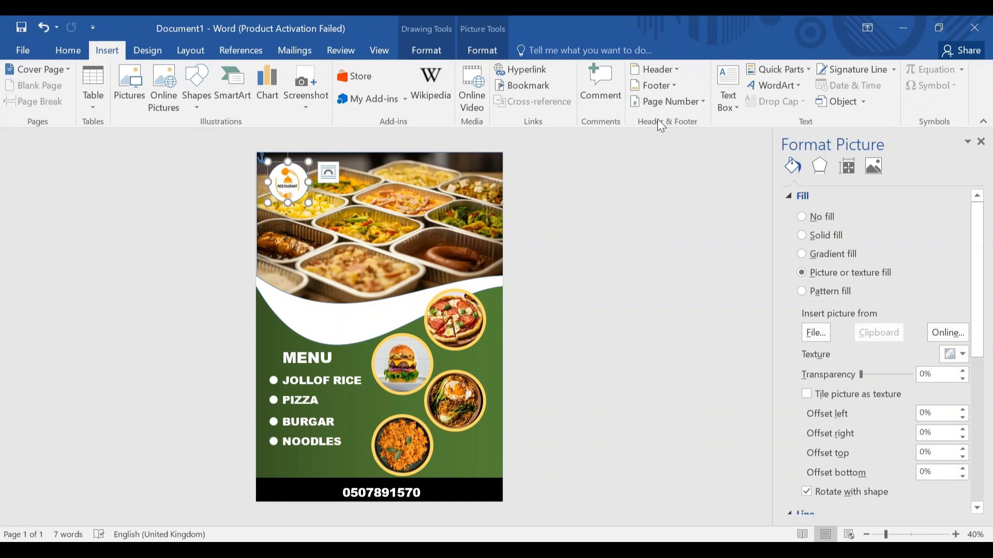
# Draw a text box beside the round logo.
pyautogui.click(729, 91)
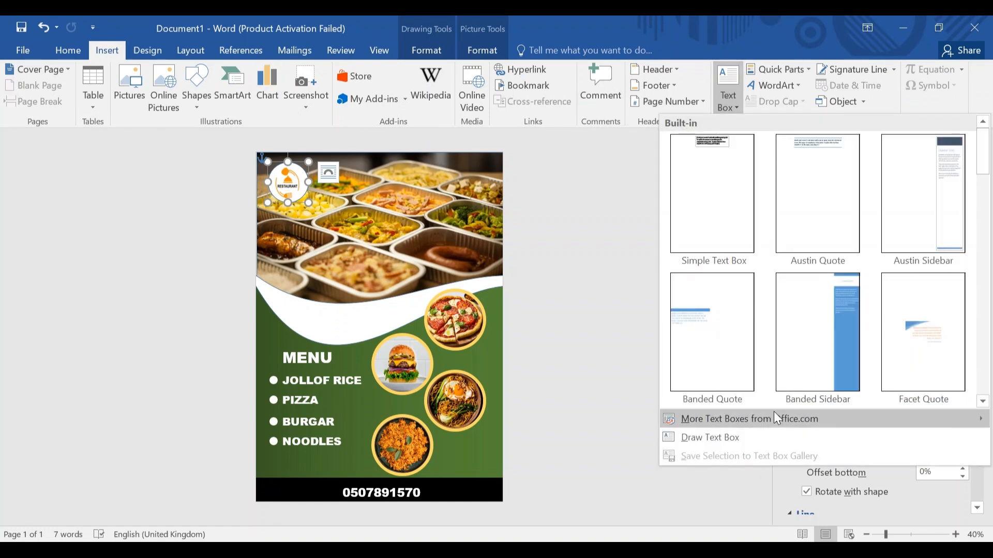
pyautogui.click(755, 434)
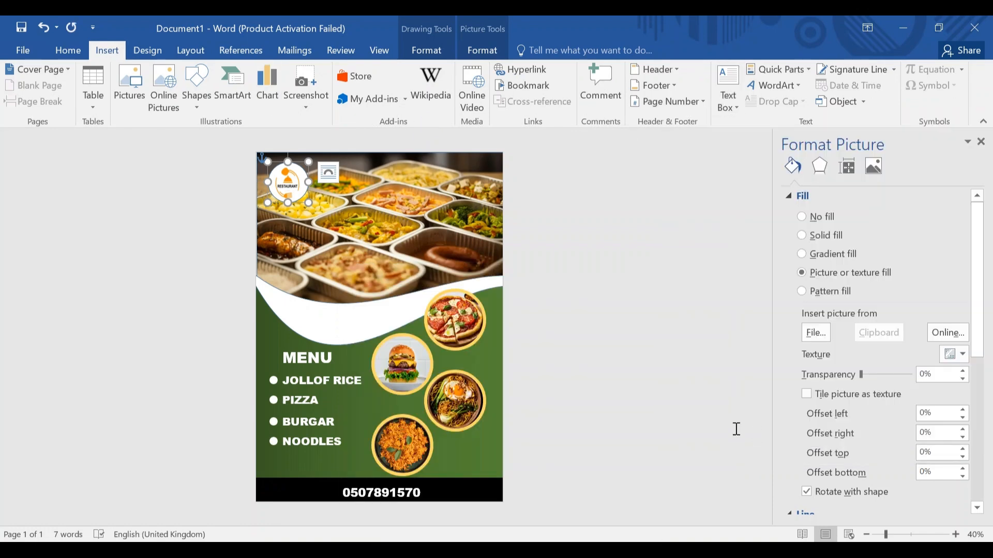
pyautogui.moveTo(319, 191); pyautogui.dragTo(451, 211)
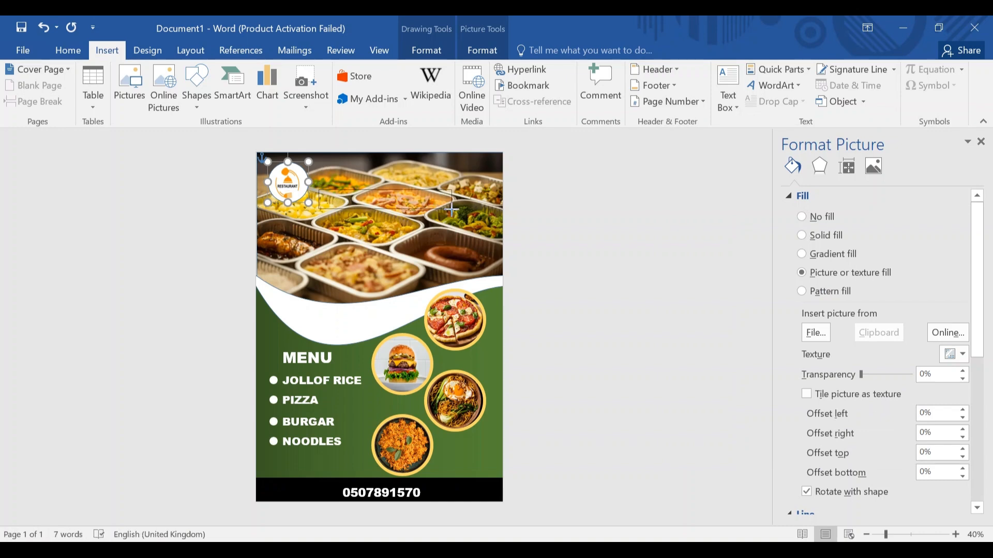
pyautogui.moveTo(452, 209); pyautogui.dragTo(453, 209)
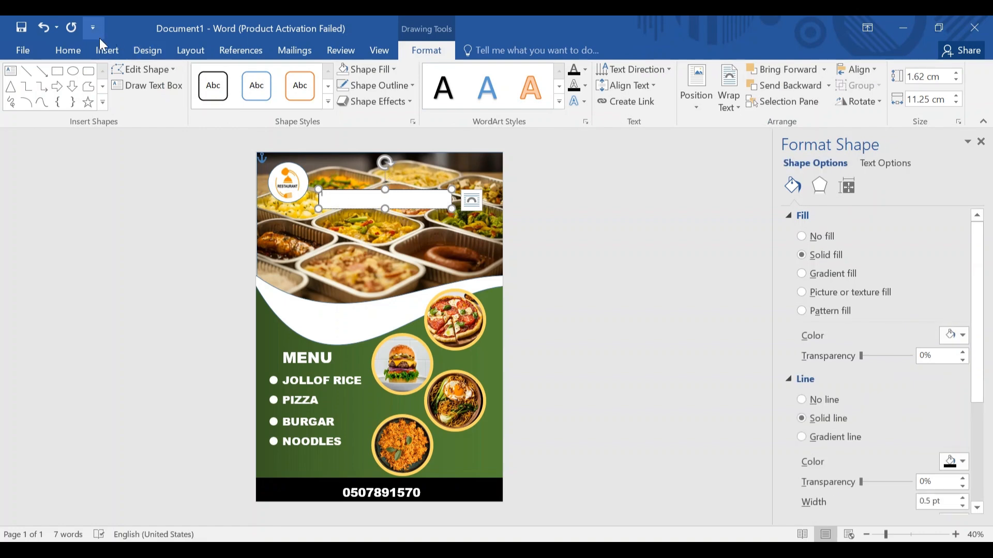
# Type BILLBORG'S CONTINENTAL in Arial Black, size 24.
pyautogui.click(87, 52)
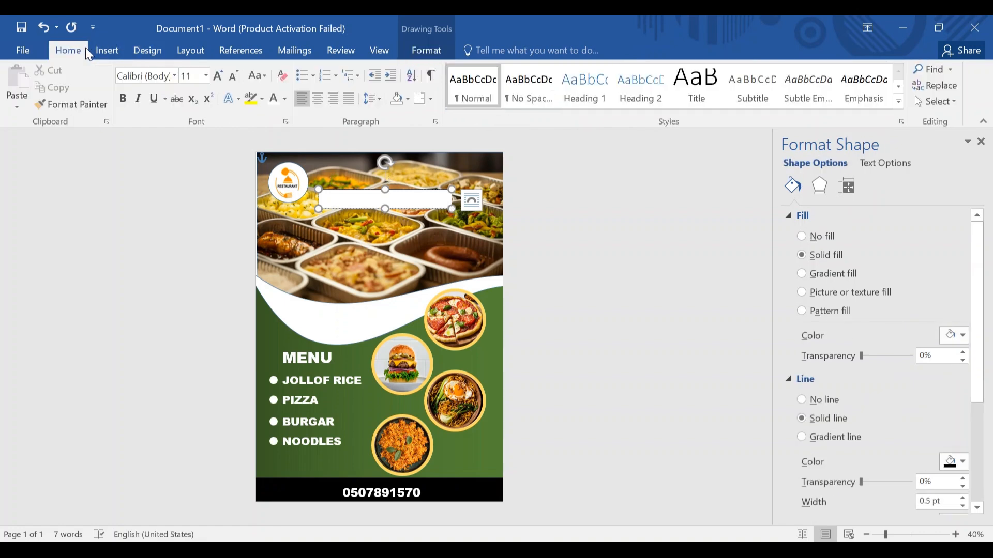
pyautogui.click(206, 75)
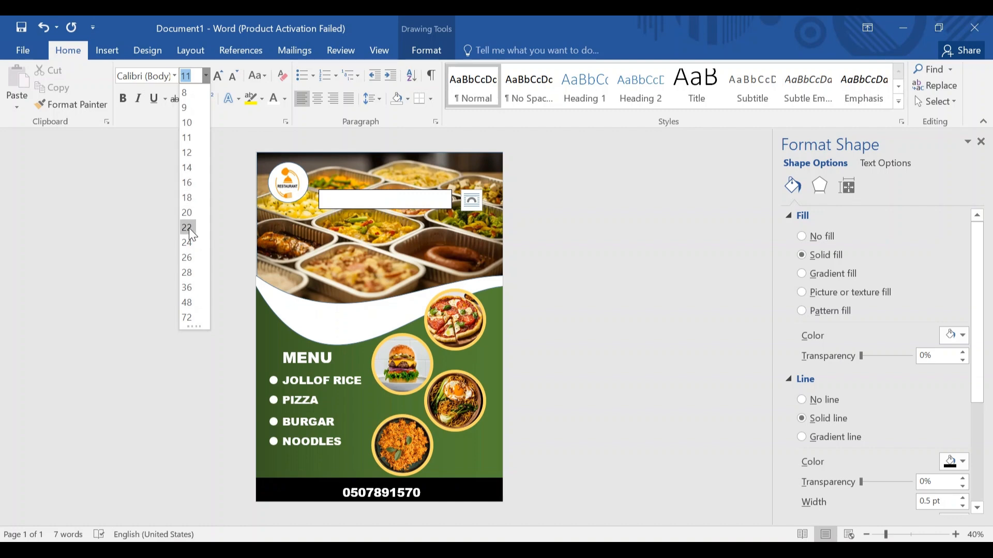
pyautogui.click(195, 247)
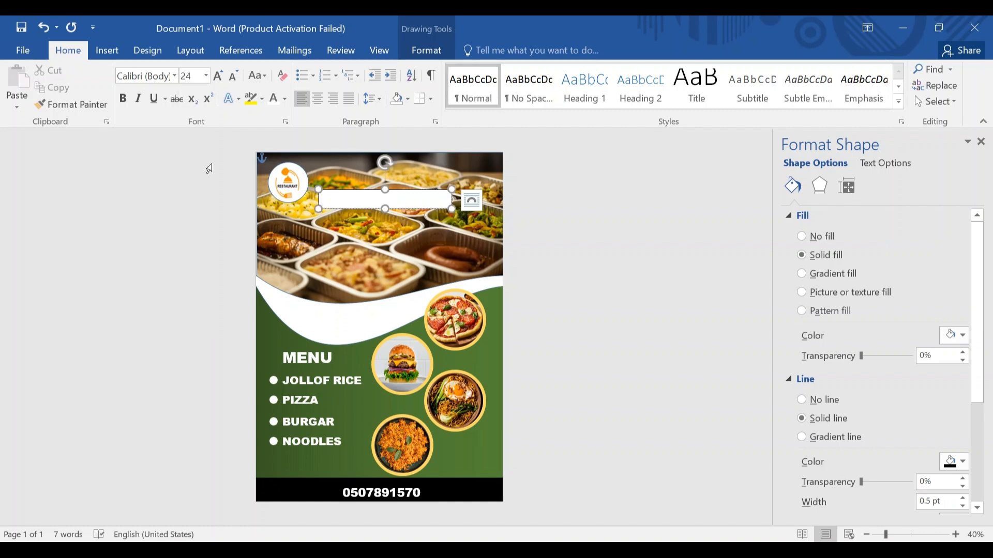
pyautogui.click(174, 76)
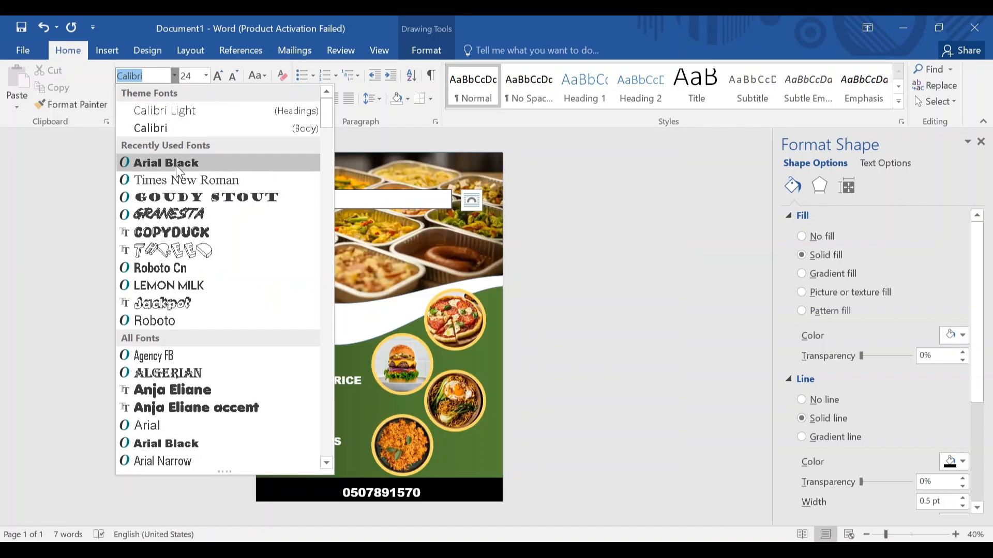
pyautogui.click(176, 164)
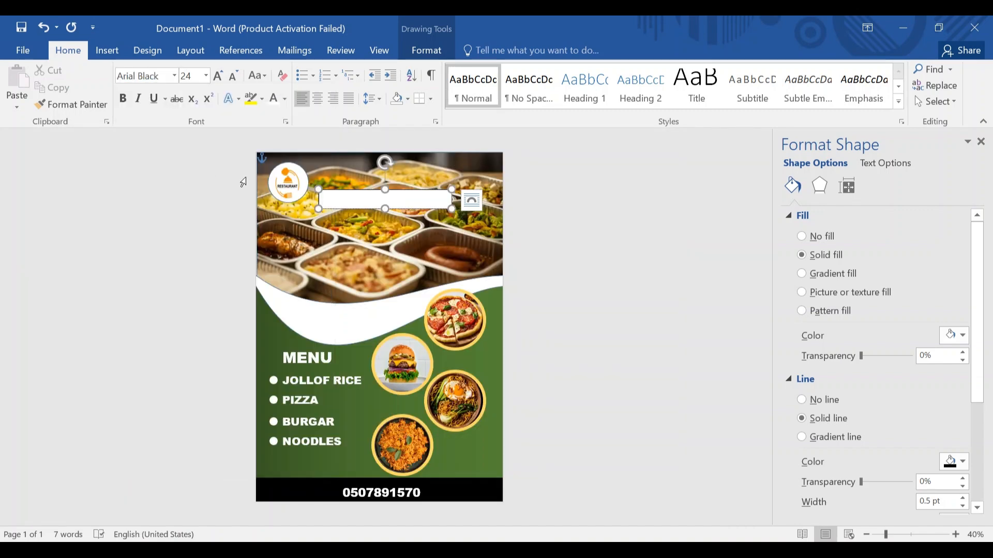
pyautogui.write('BILLBORG’S')
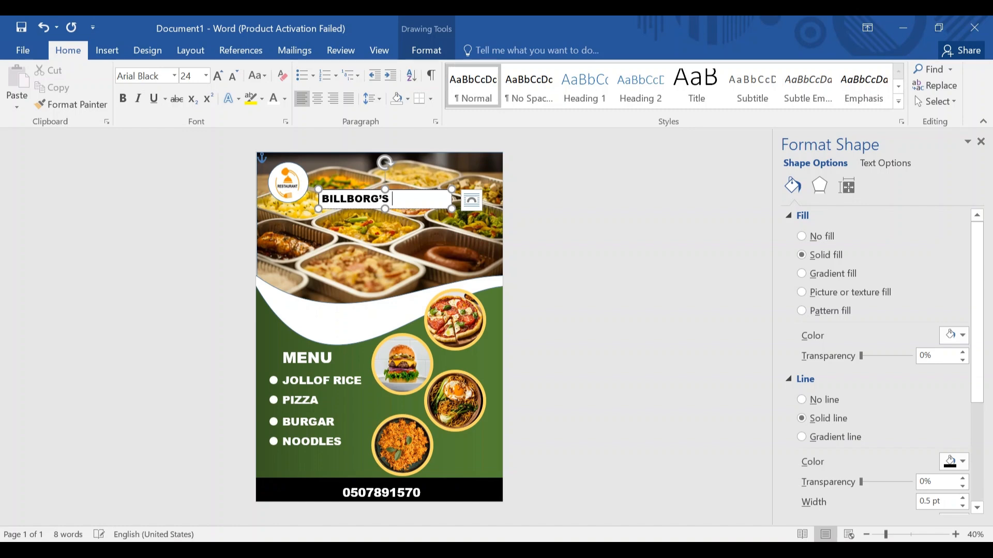
pyautogui.write("G'S CONTINENTALCCONTI")
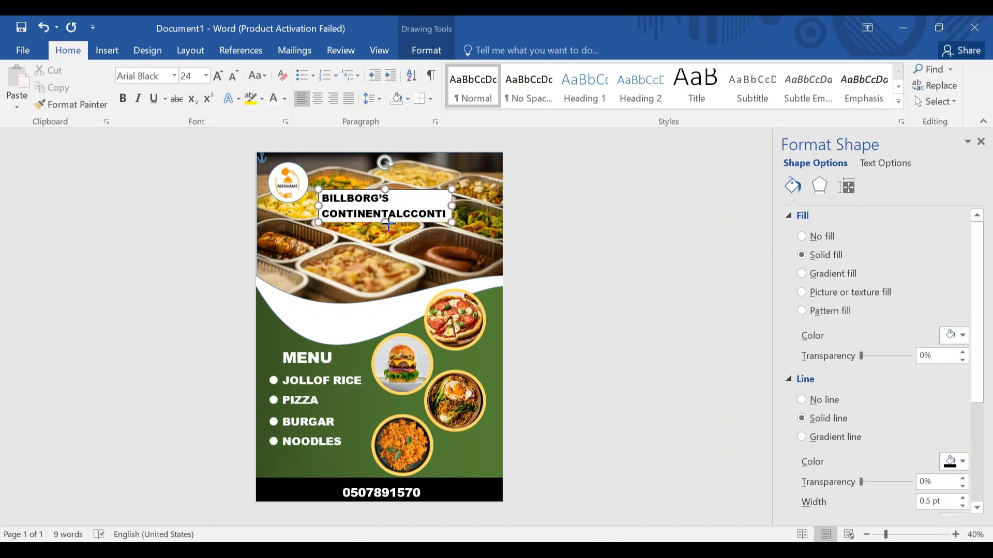
pyautogui.press('BackSpace')
pyautogui.press('BackSpace')
pyautogui.press('BackSpace')
pyautogui.press('BackSpace')
pyautogui.press('BackSpace')
pyautogui.press('BackSpace')
# Move the name label up beside the logo.
pyautogui.click(408, 225)
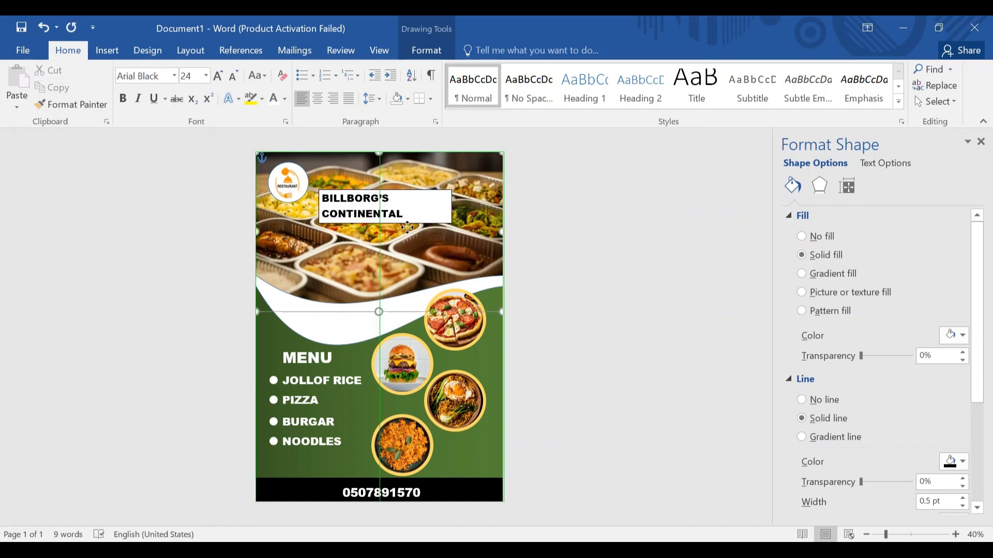
pyautogui.click(407, 225)
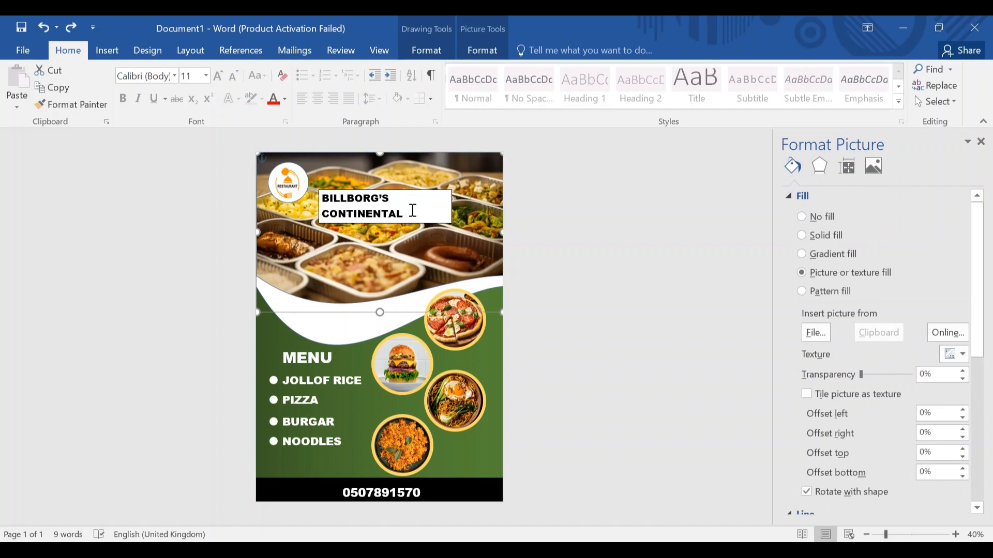
pyautogui.click(413, 210)
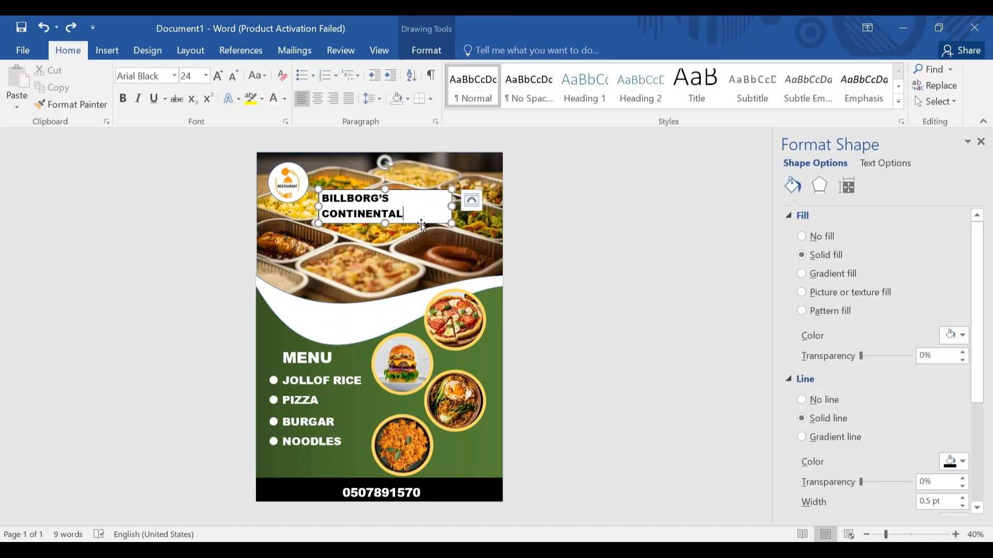
pyautogui.moveTo(413, 224); pyautogui.dragTo(401, 182)
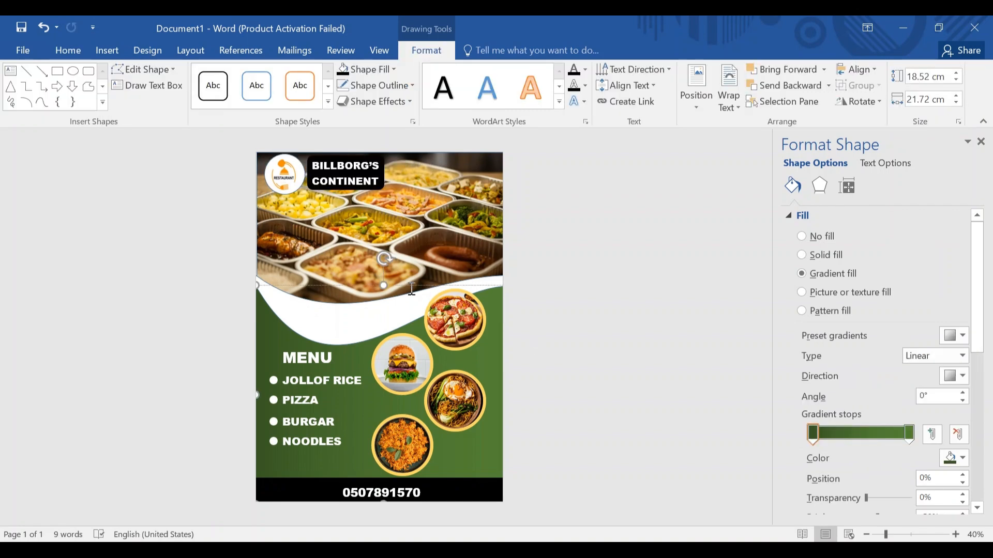
# Select the empty line inside the wave shape.
pyautogui.click(76, 46)
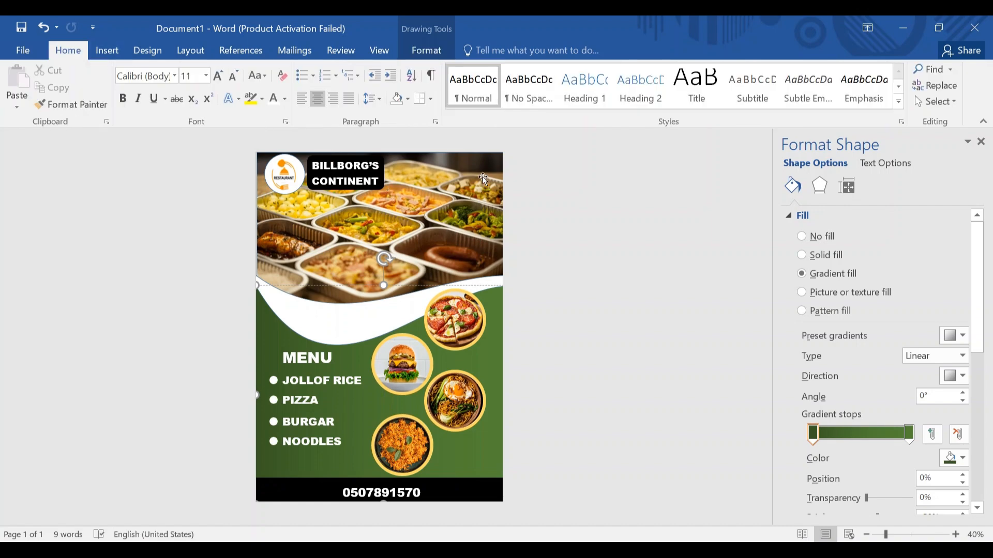
pyautogui.doubleClick(354, 324)
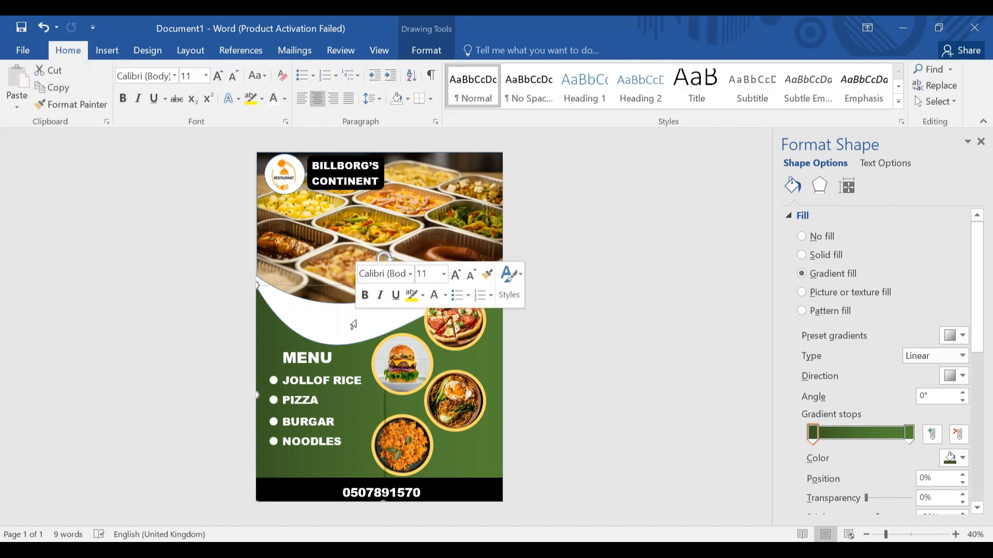